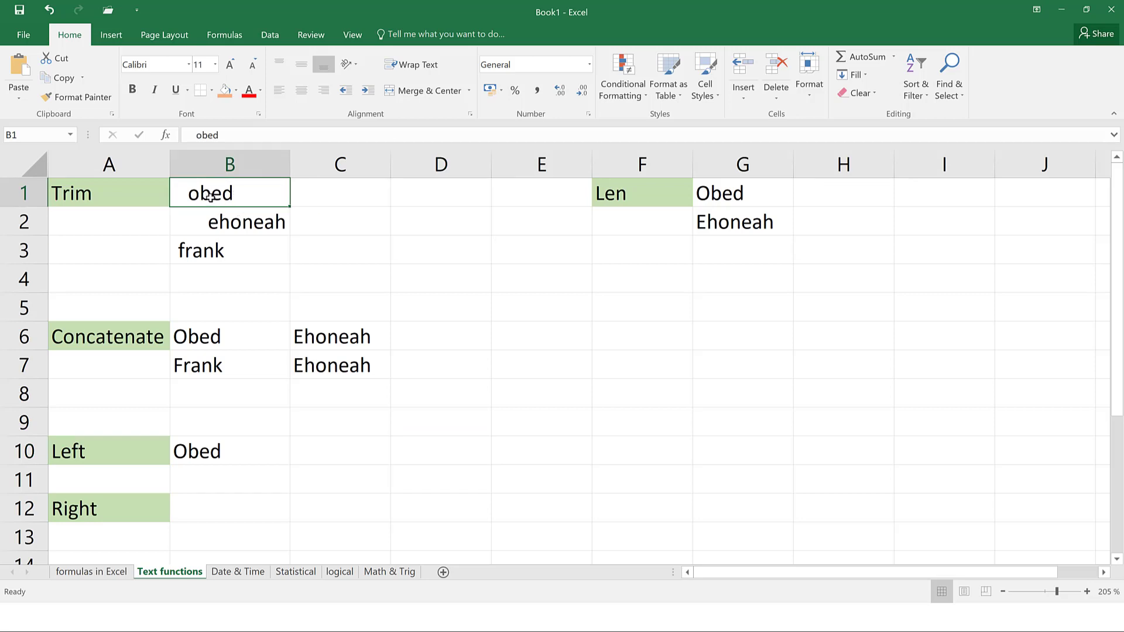
Inspect the padded names obed, ehoneah and frank in B1:B3 for leading spaces
double_click(190, 136)
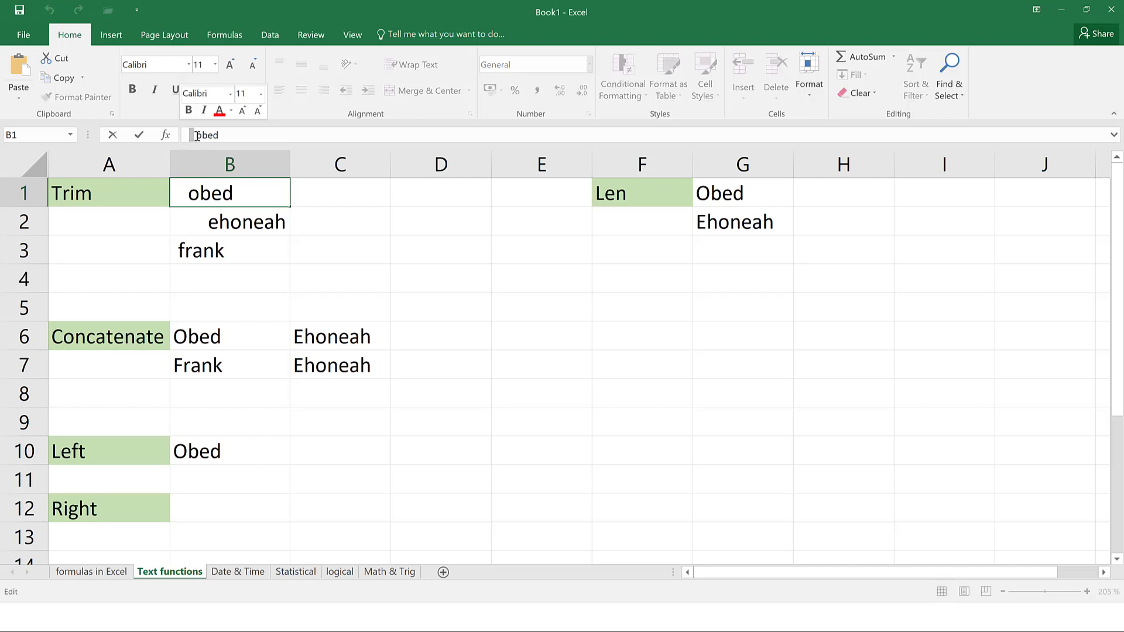
left_click(197, 228)
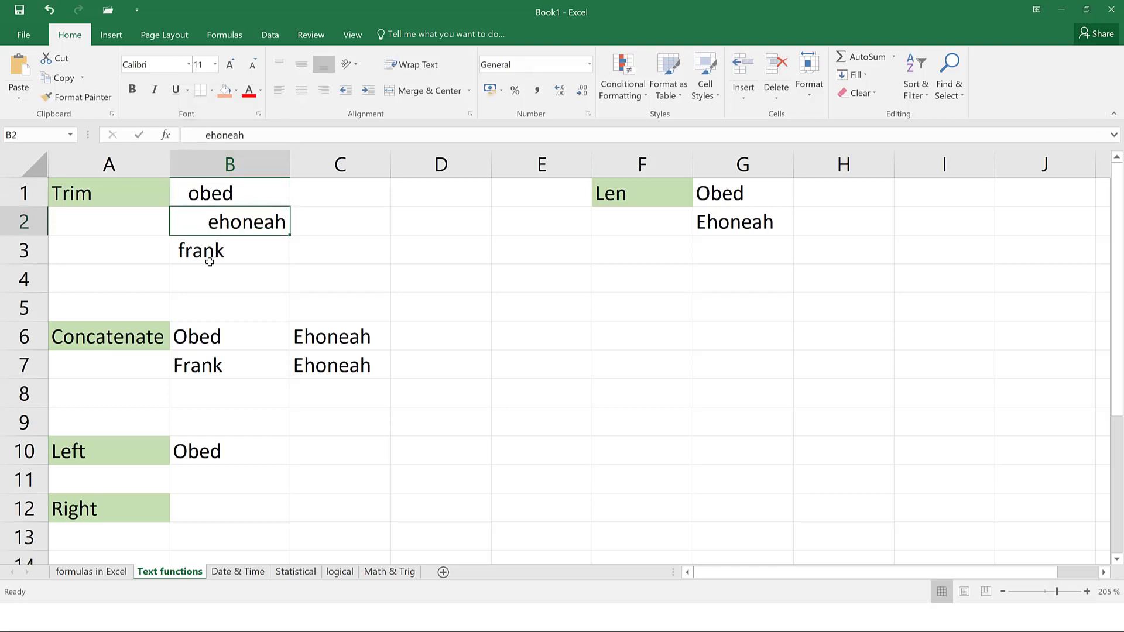
left_click(196, 246)
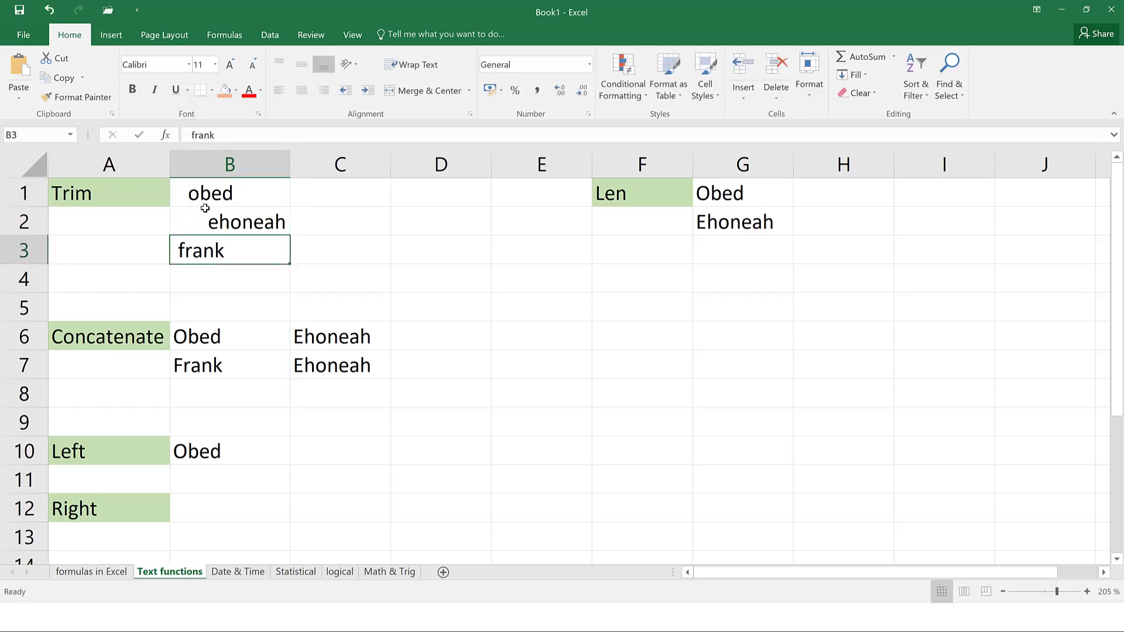
left_click(214, 229)
left_click(217, 200)
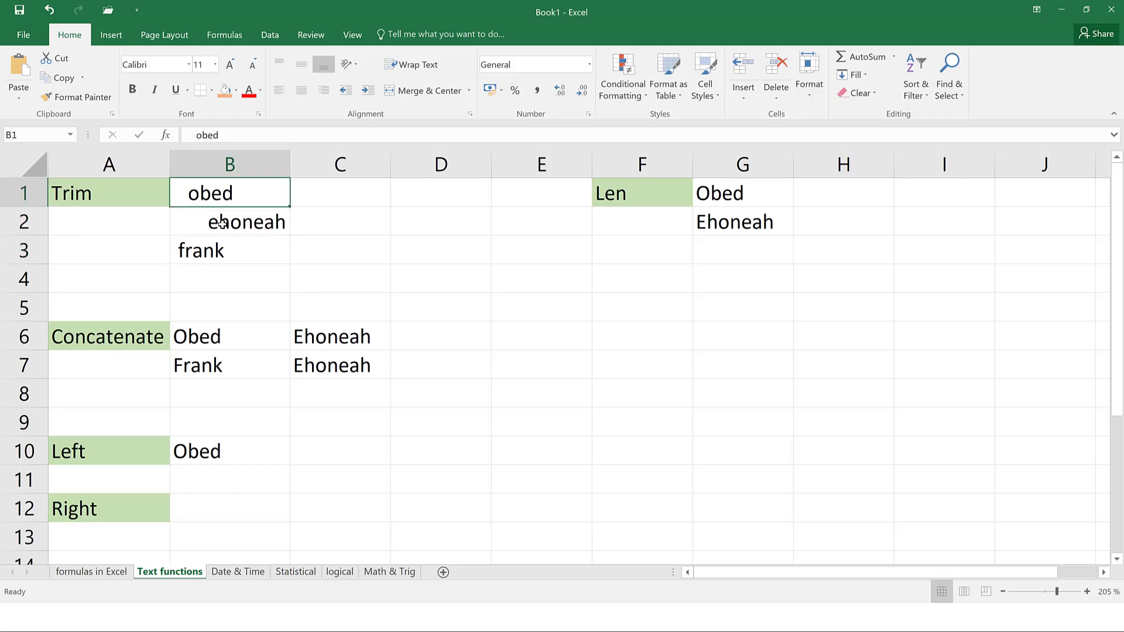
left_click(222, 248)
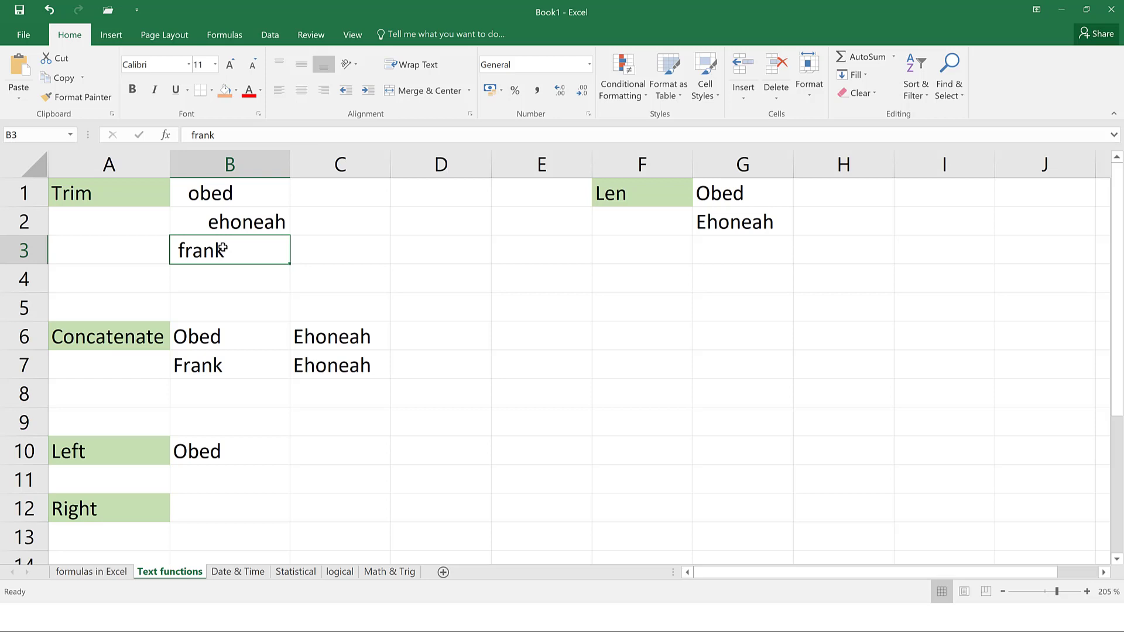
left_click(193, 200)
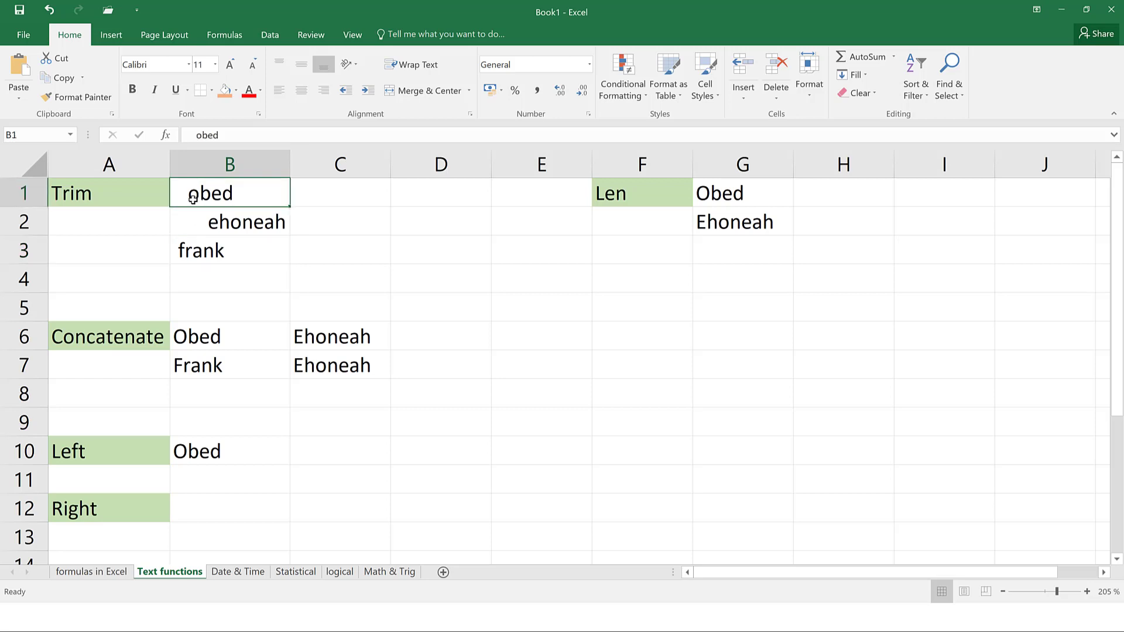
left_click(209, 229)
Enter =TRIM(B1) in C1 and fill it down to C3
left_click(353, 194)
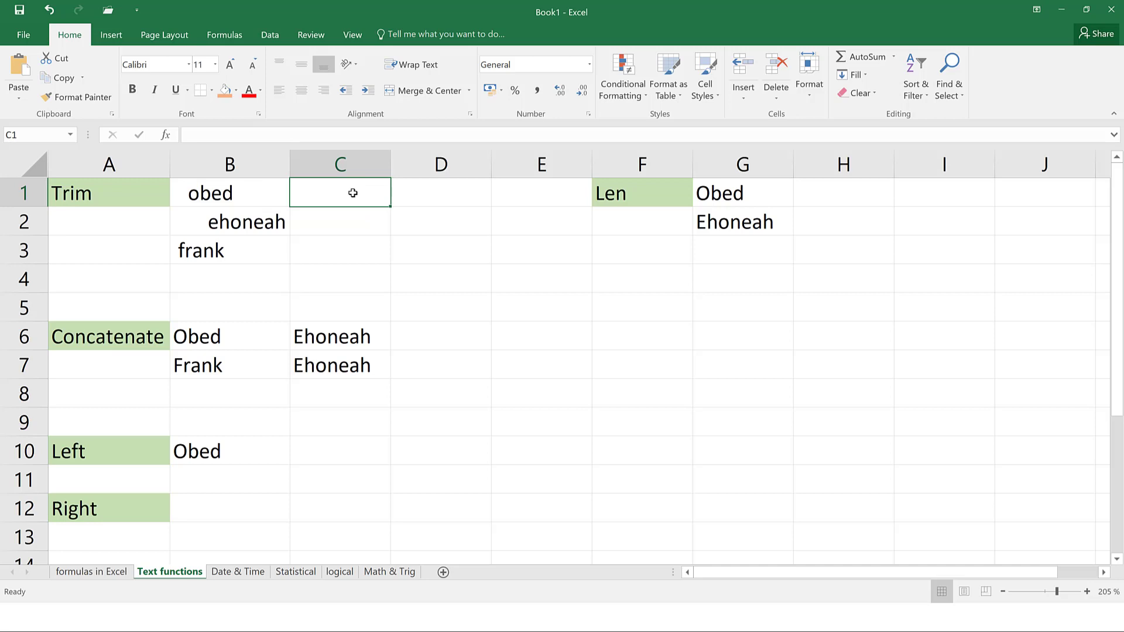
type("=tri")
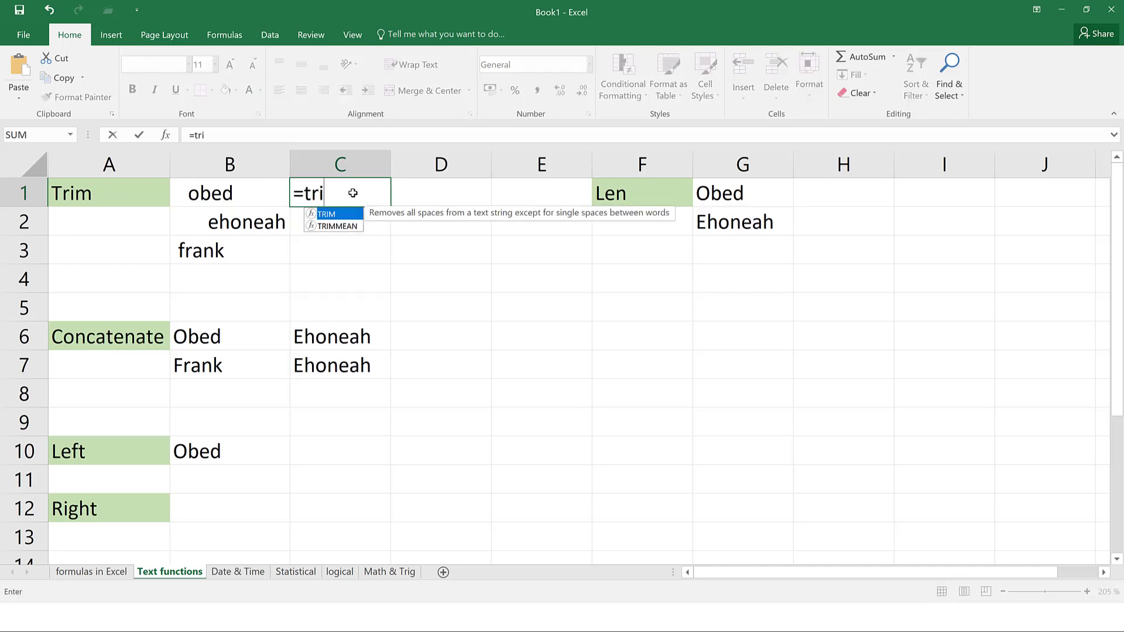
type("m(")
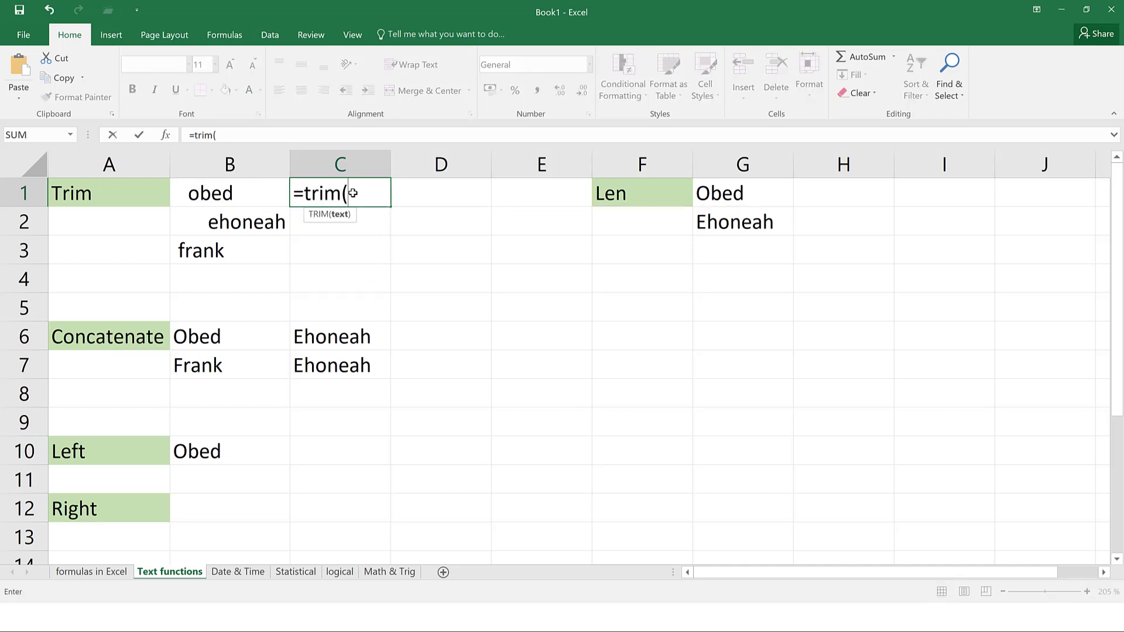
left_click(232, 196)
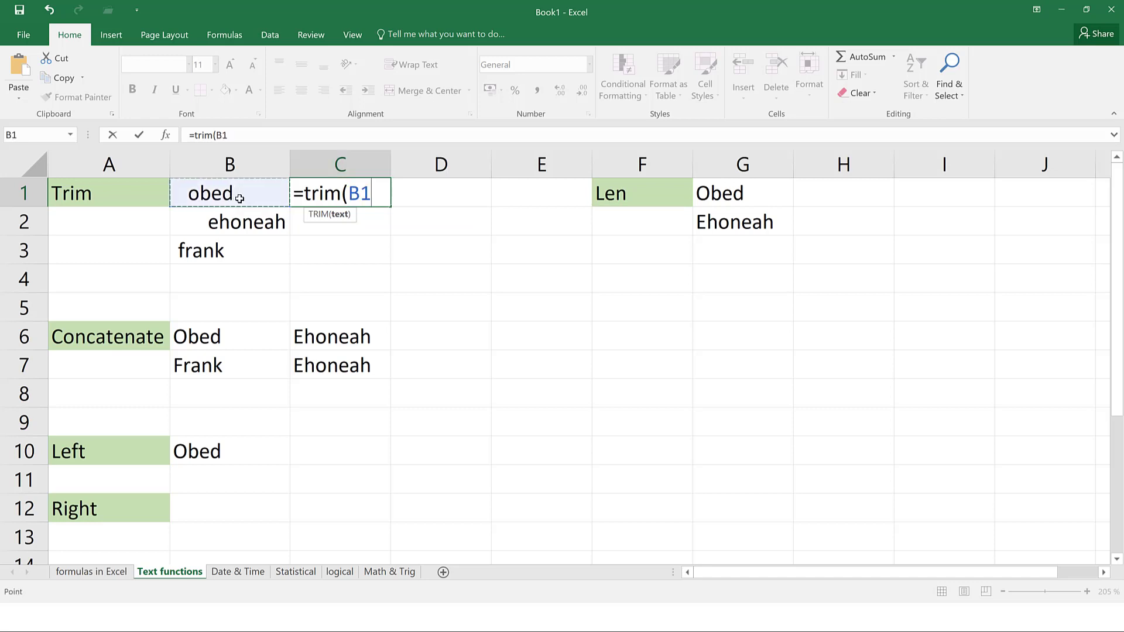
type(")")
key("Return")
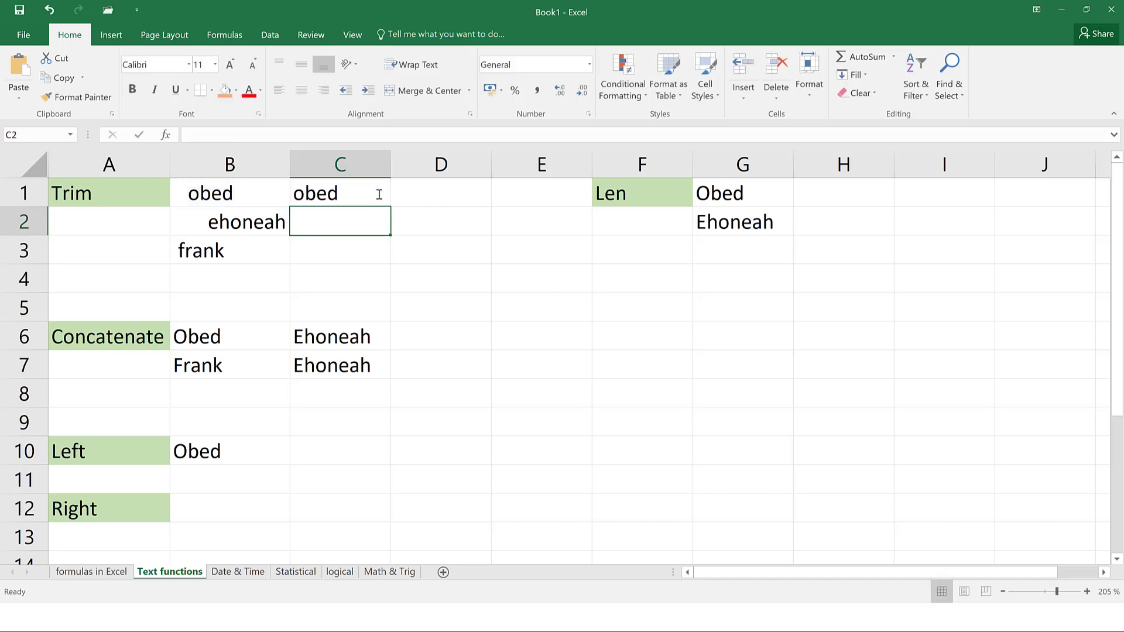
left_click(377, 194)
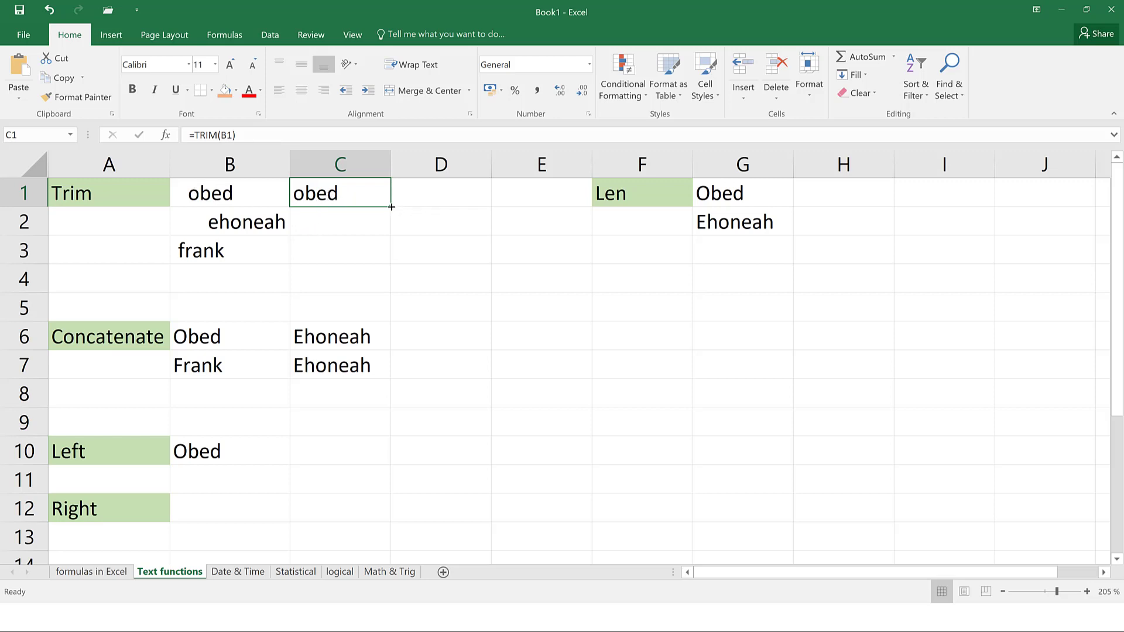
left_click_drag(390, 206, 381, 268)
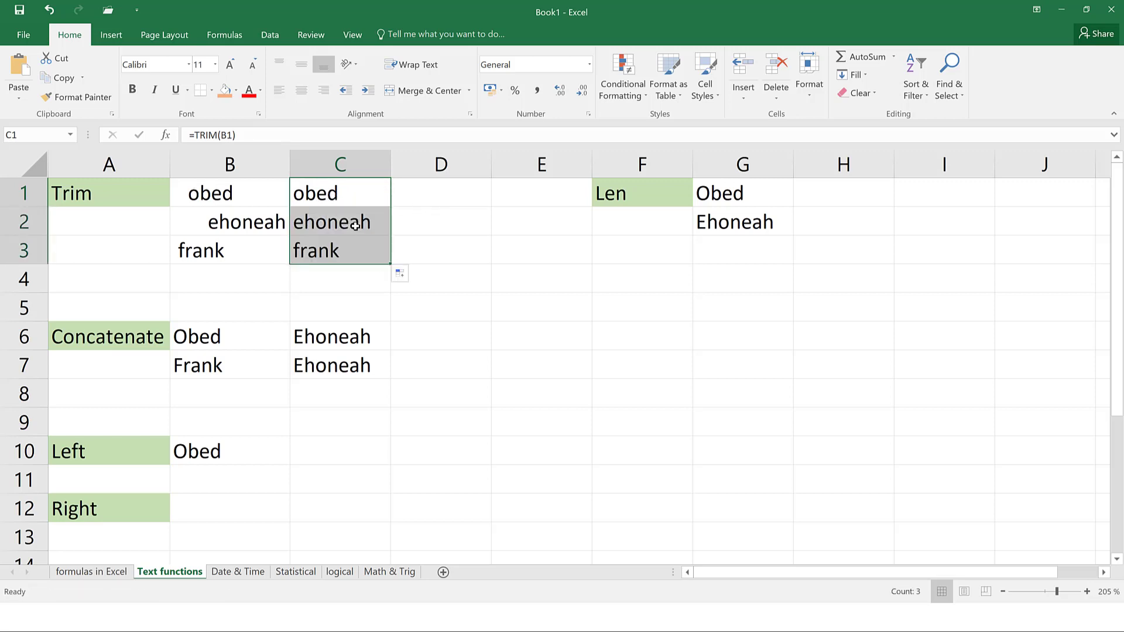
left_click(358, 230)
left_click(335, 257)
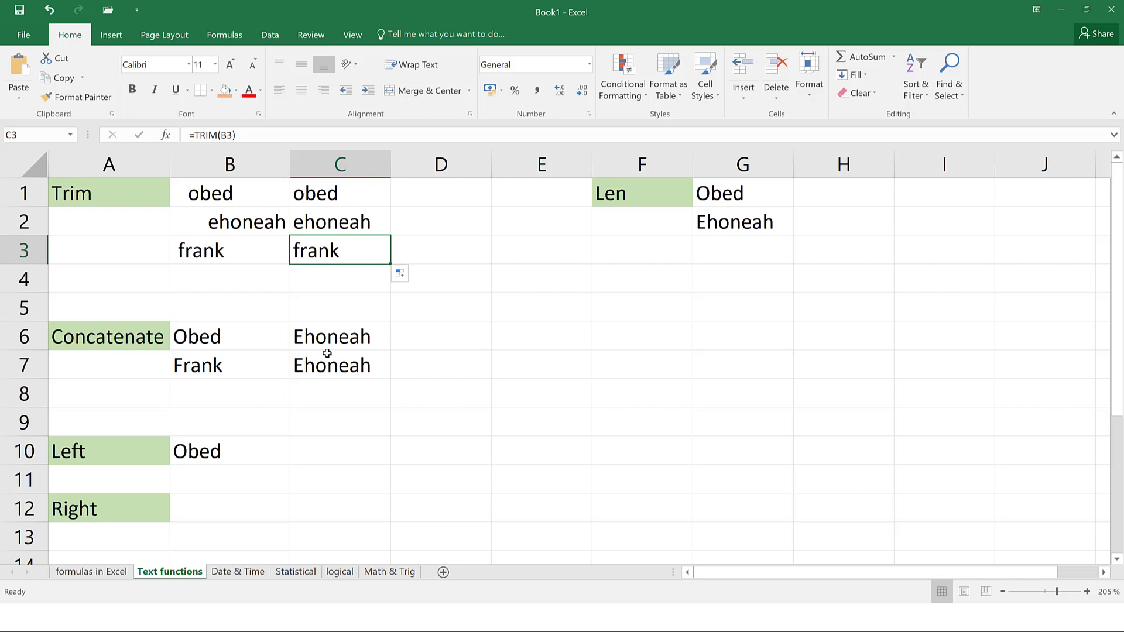
left_click(448, 339)
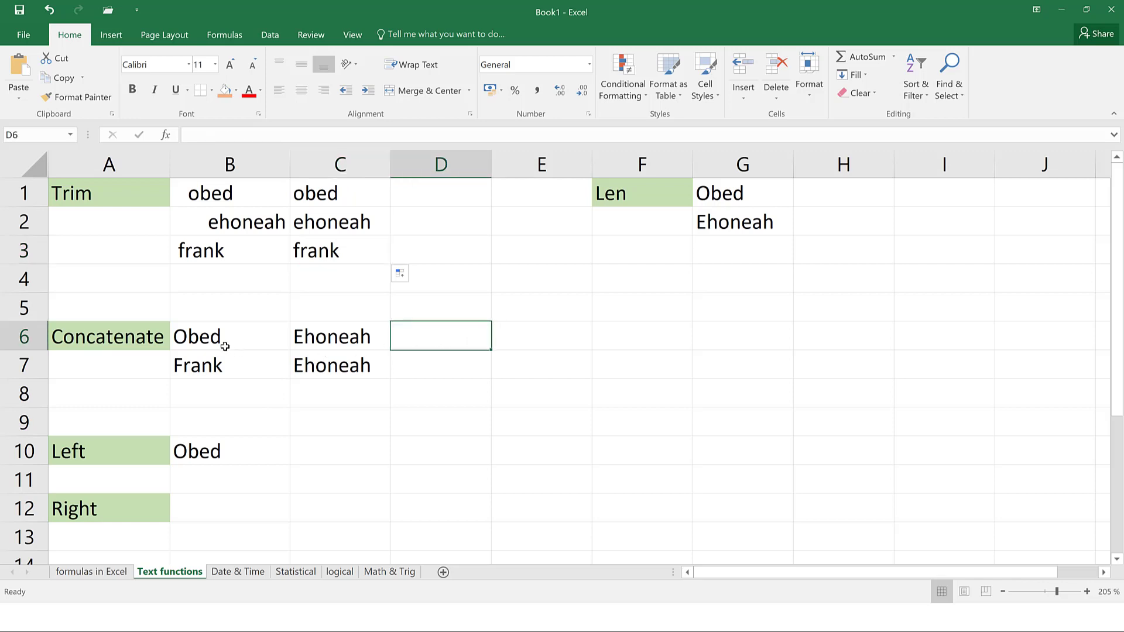
left_click(274, 338)
left_click(297, 335)
left_click(251, 350)
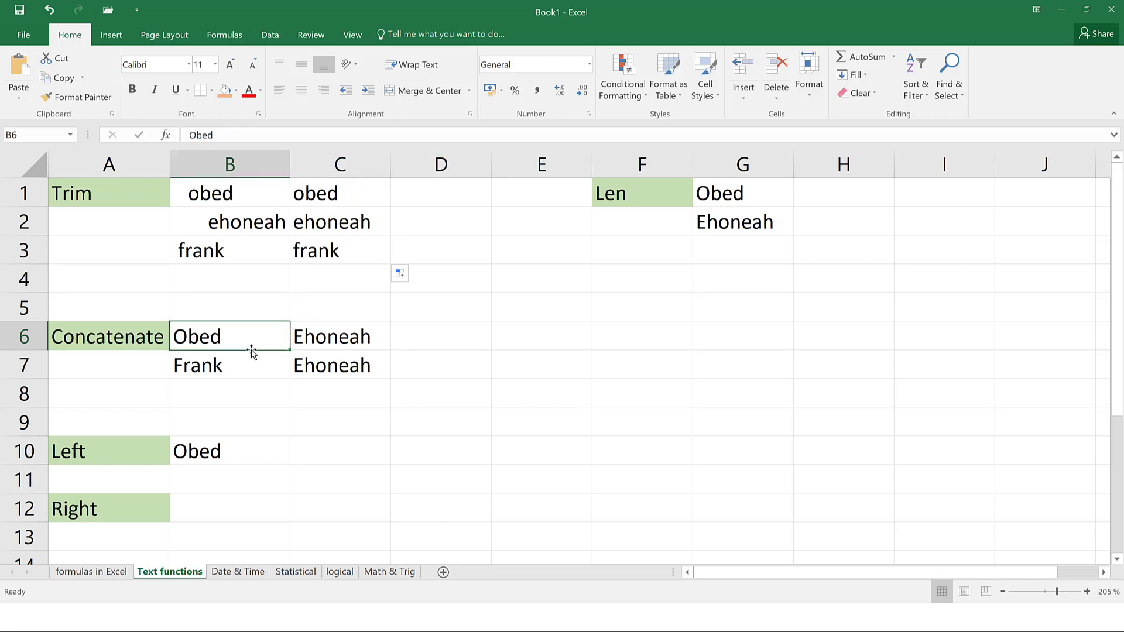
left_click(437, 350)
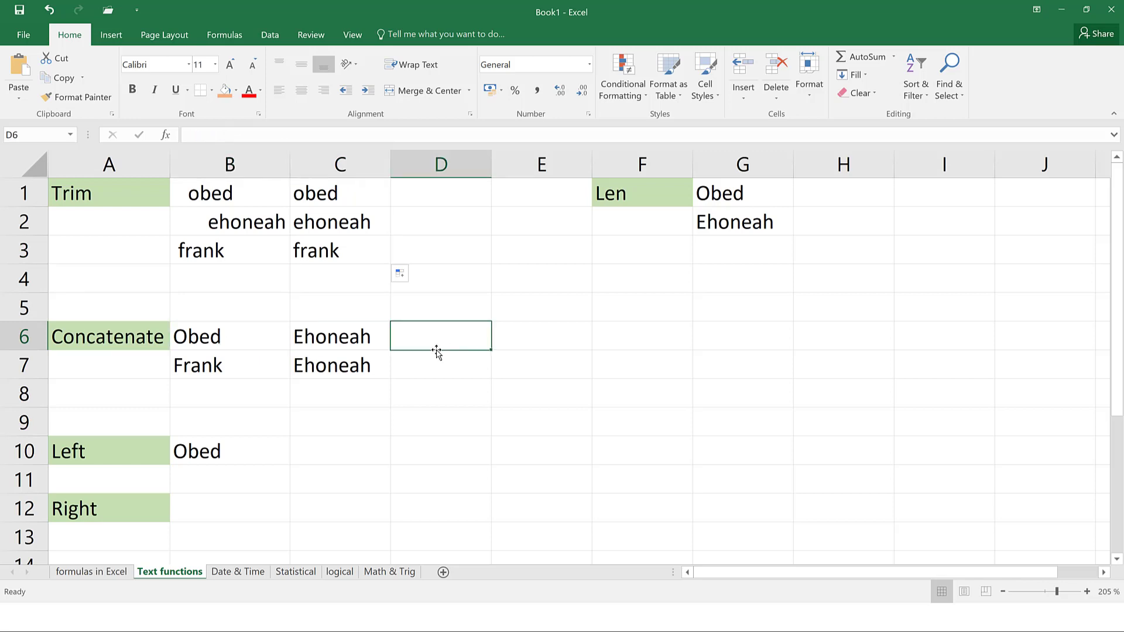
type("=concaten")
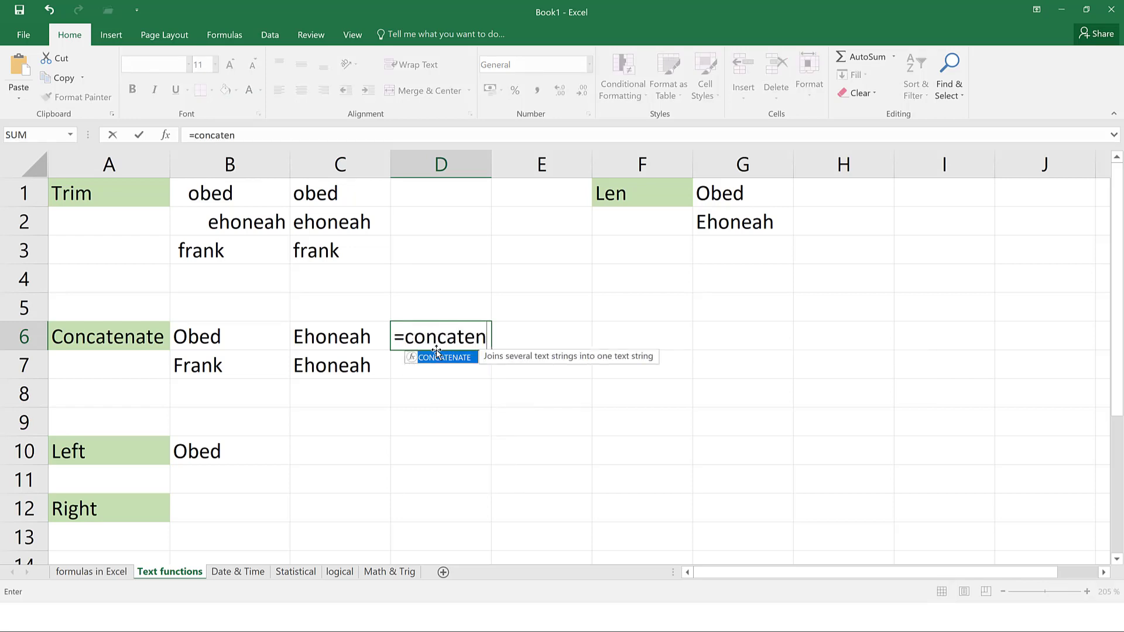
type("ate(")
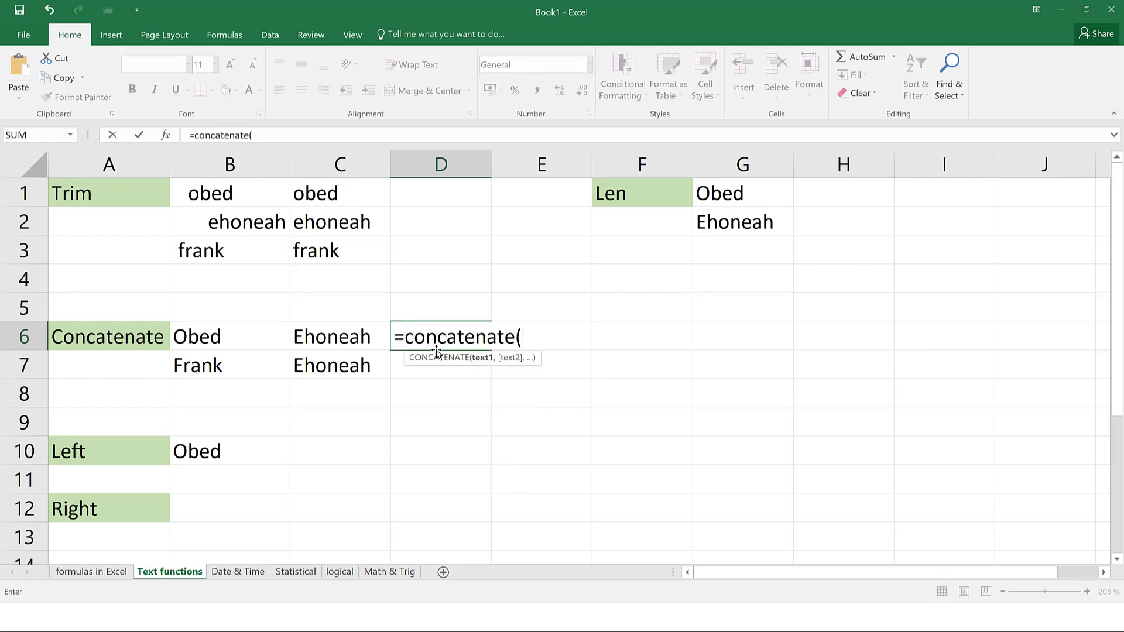
left_click(242, 340)
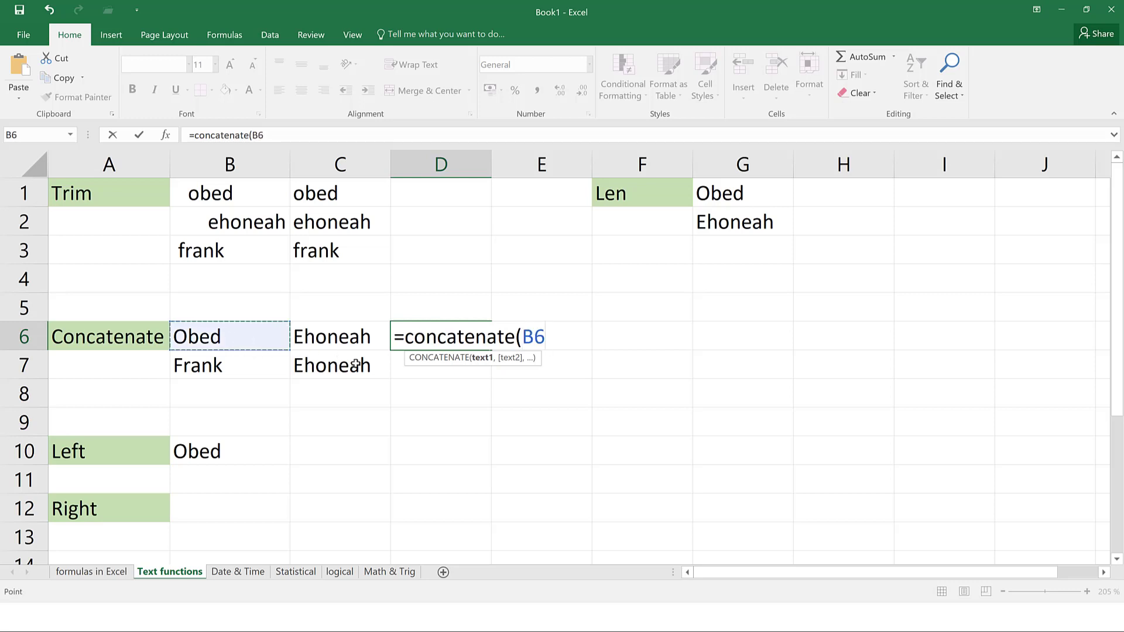
type(",")
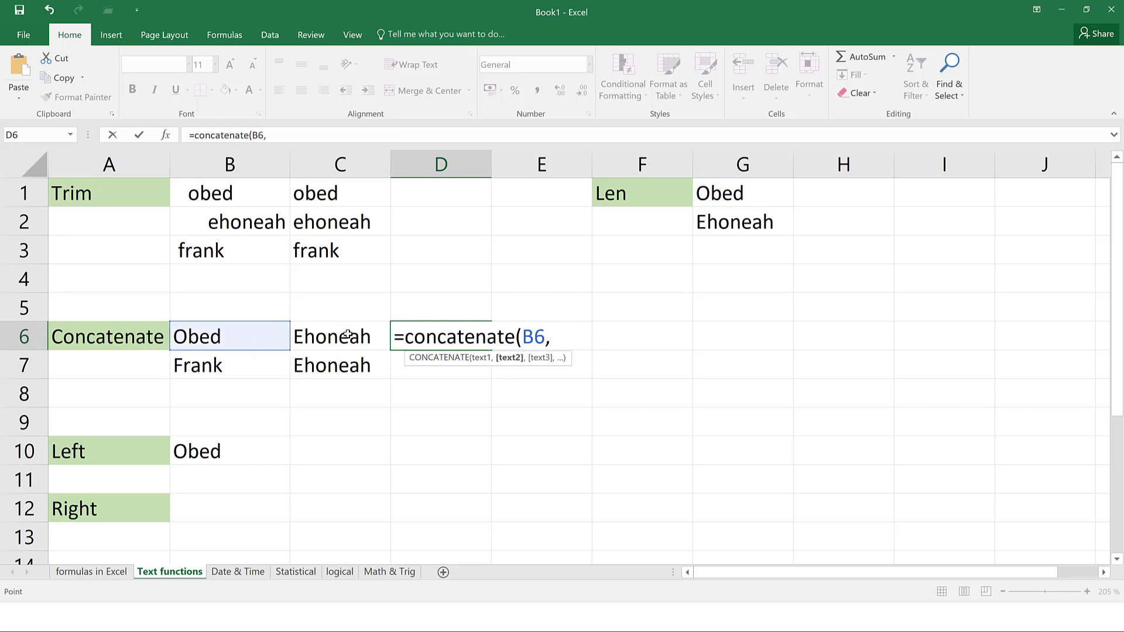
left_click(347, 331)
key("Return")
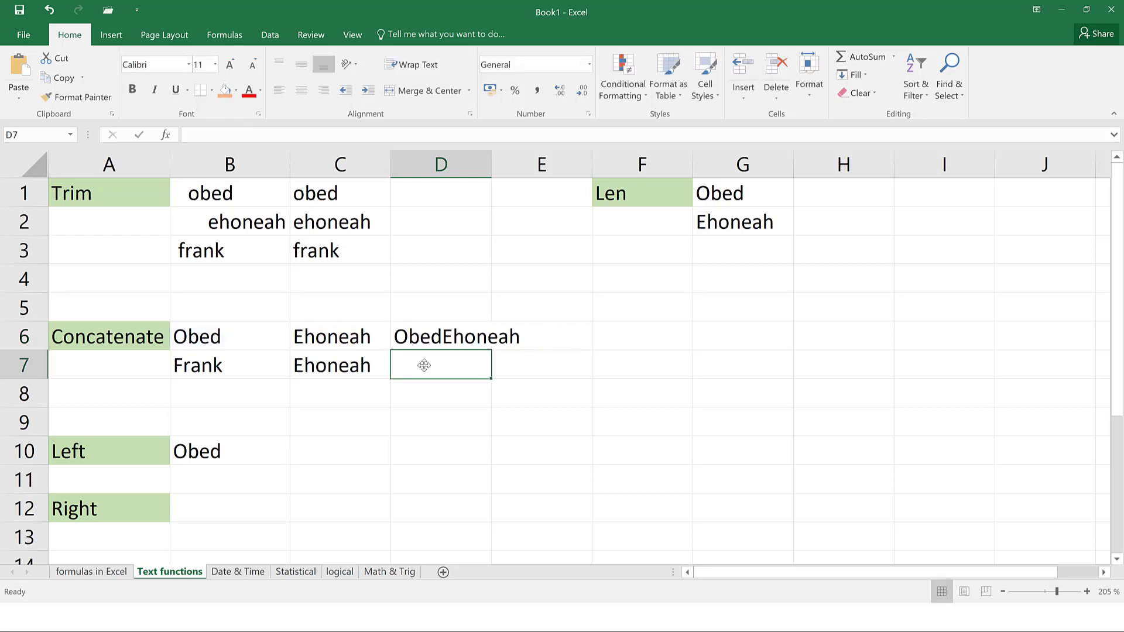
left_click(450, 338)
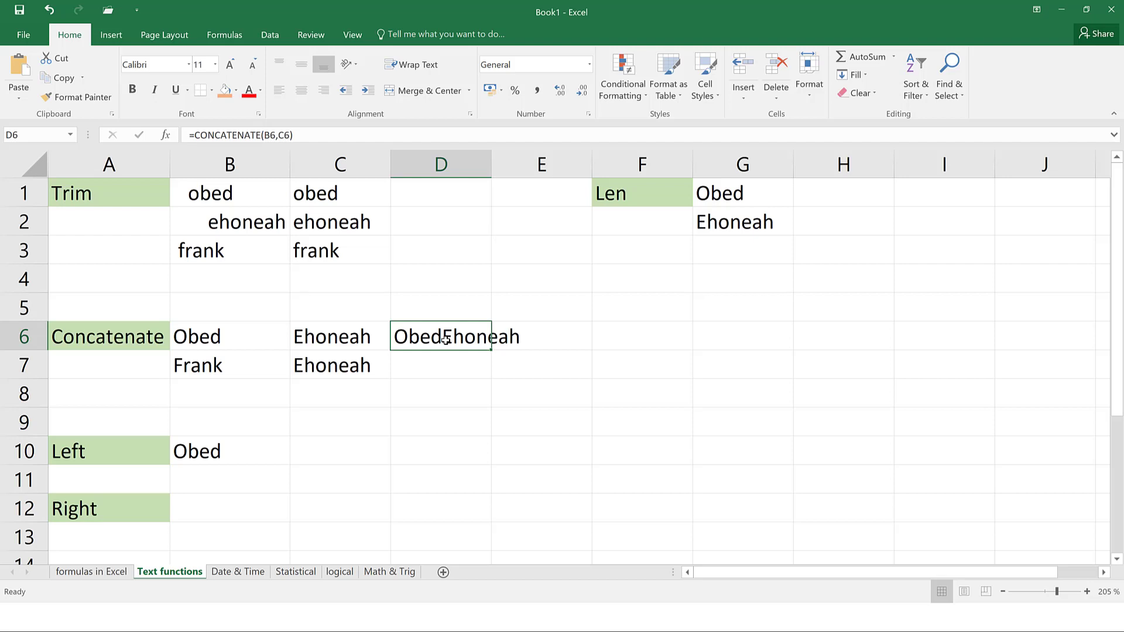
left_click(433, 365)
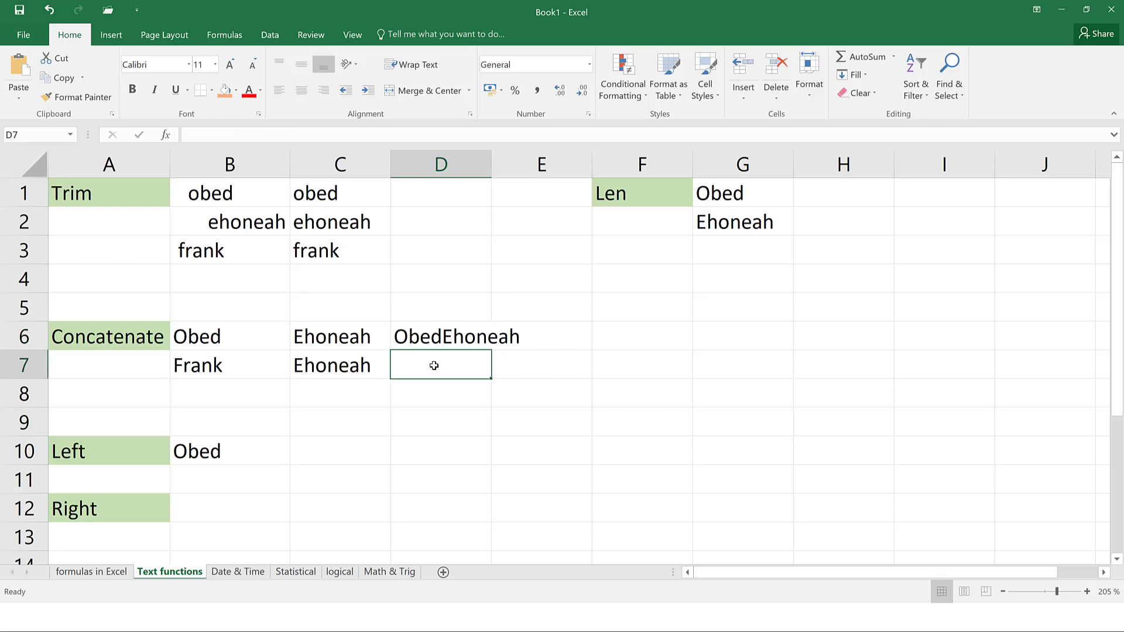
type("=conc")
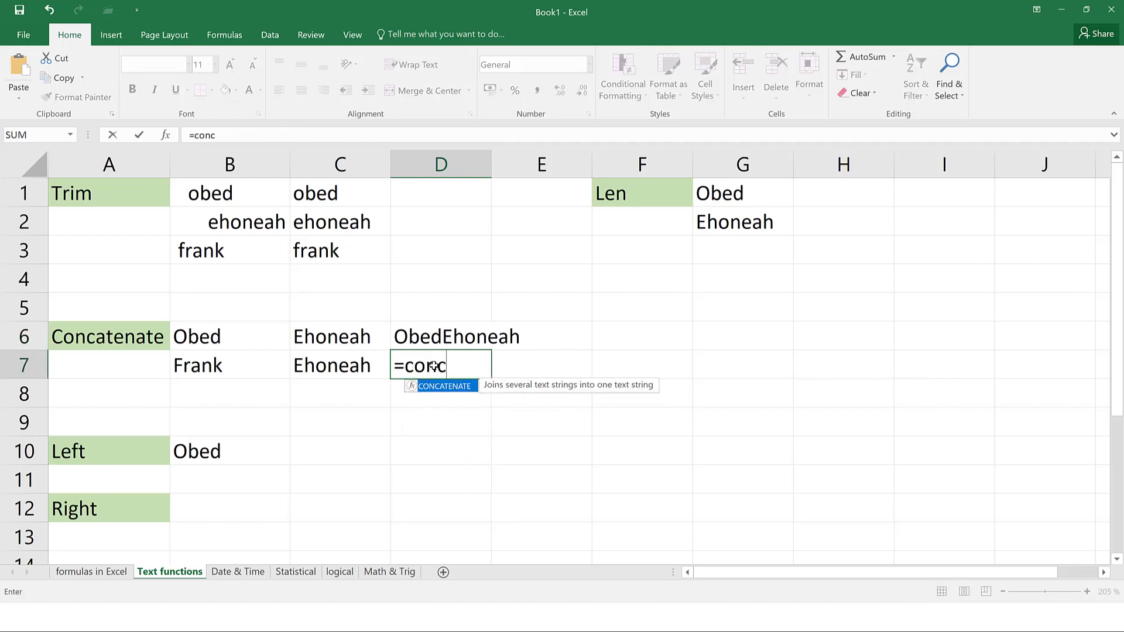
type("atenate(")
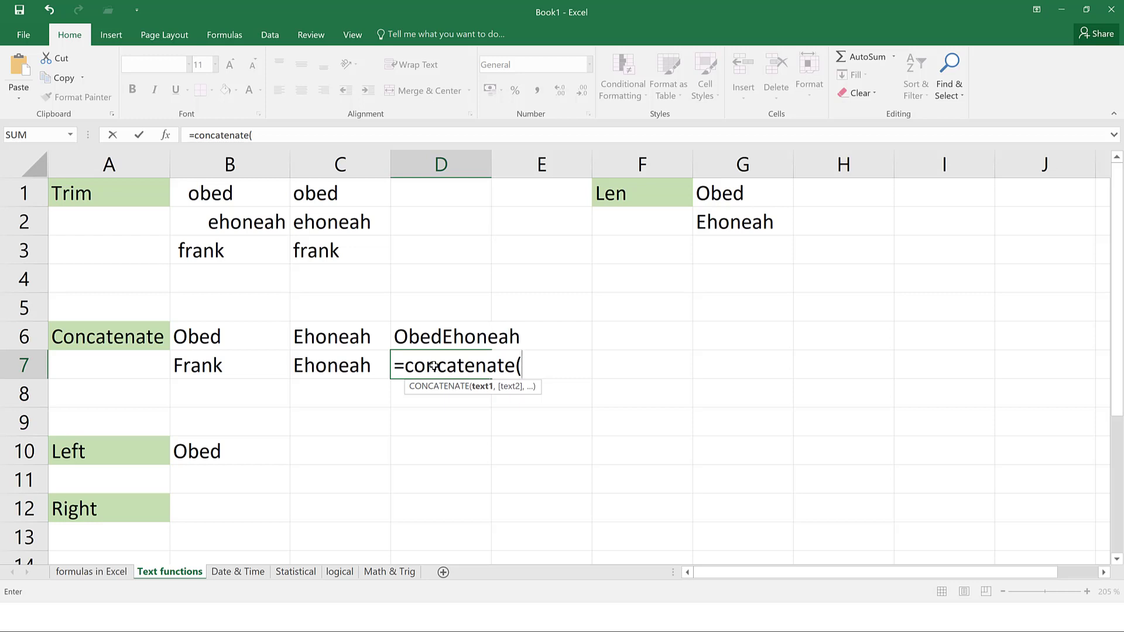
left_click(228, 372)
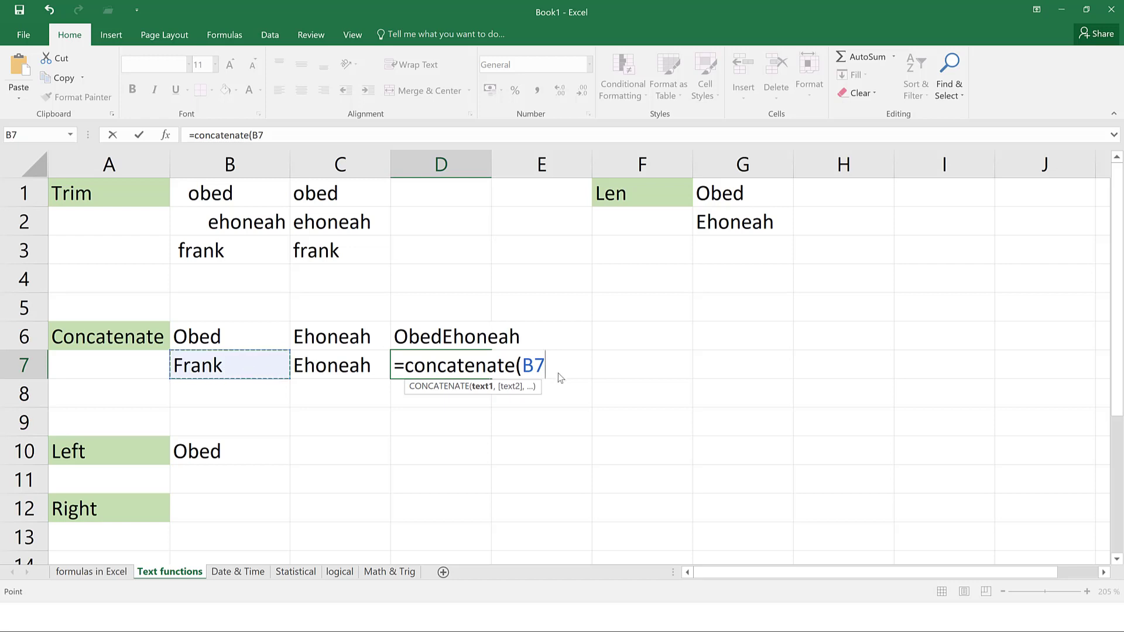
type(",")
type("\" \",")
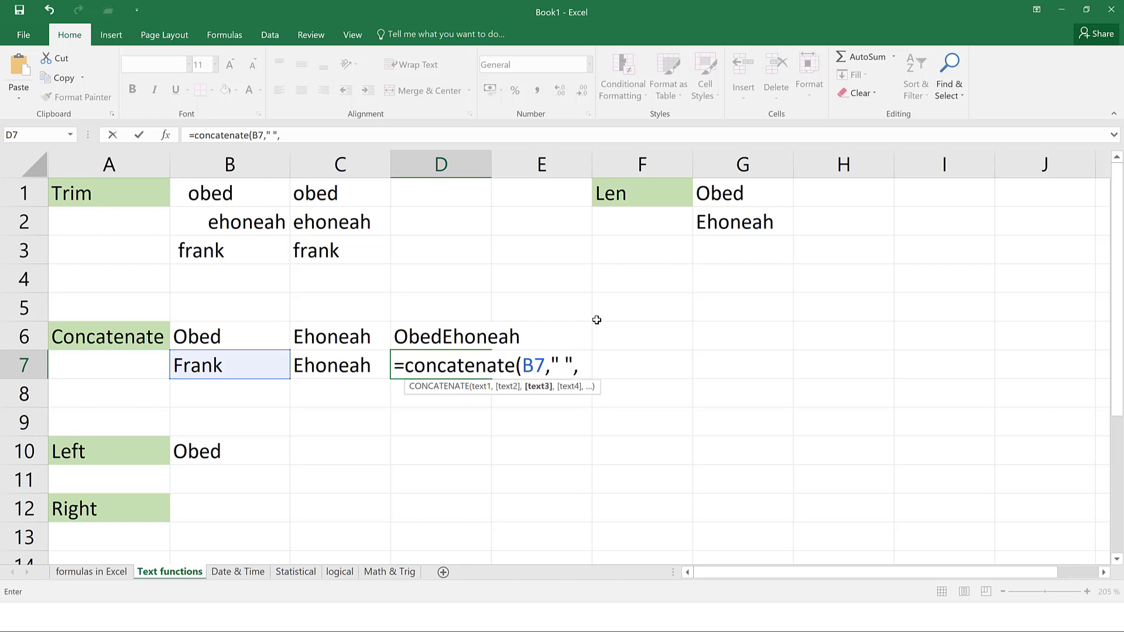
left_click(345, 367)
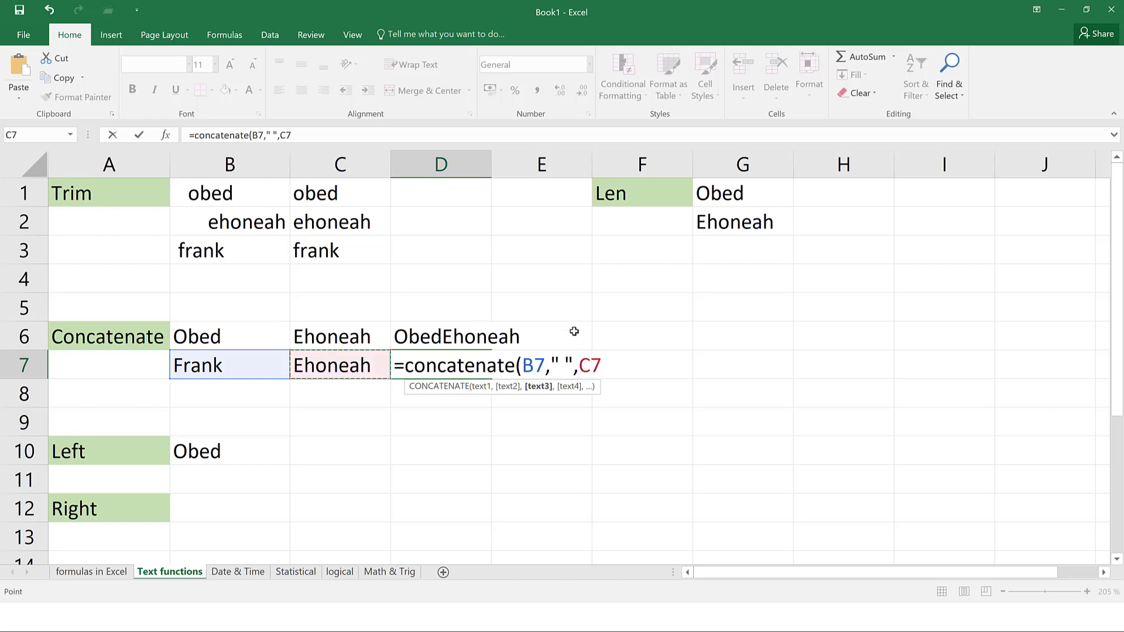
key("Return")
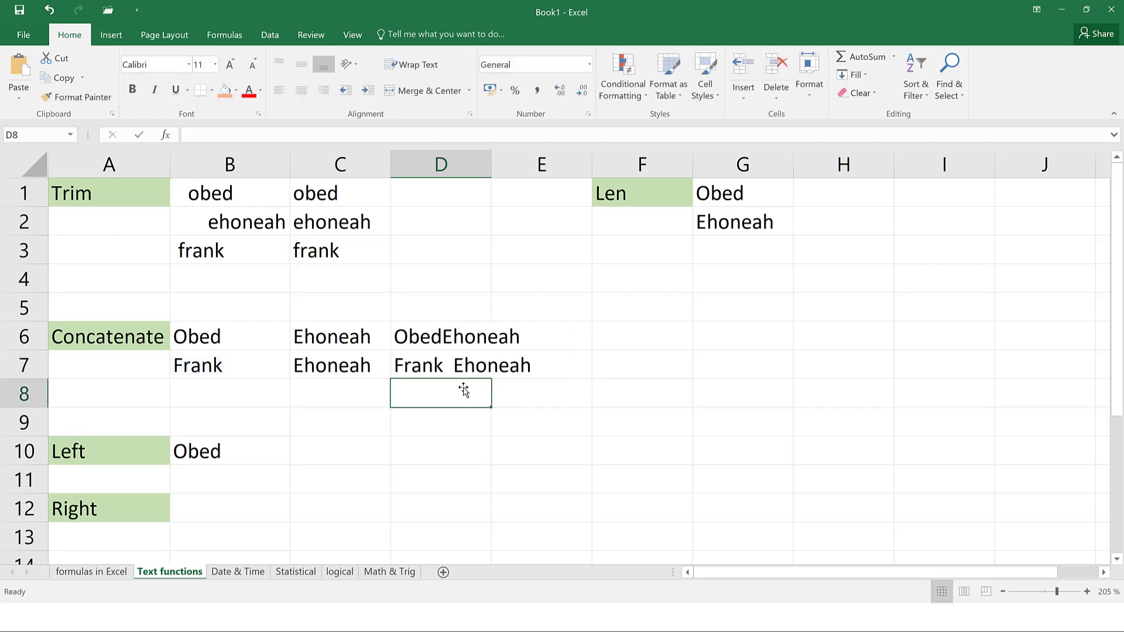
left_click(450, 367)
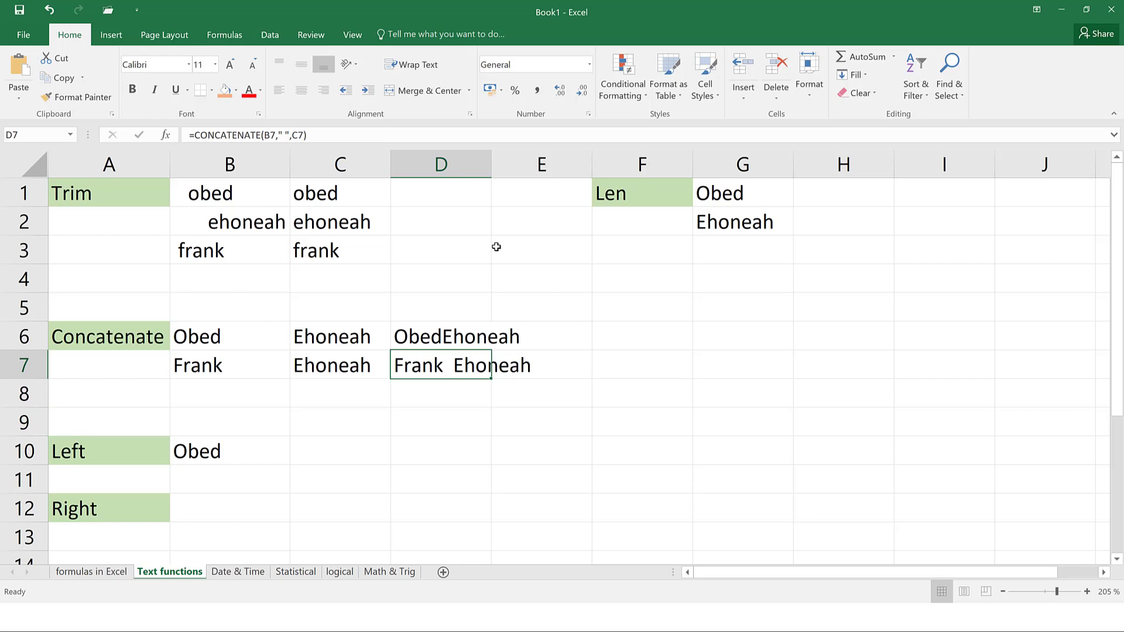
Autofit column D to fit the joined names
double_click(494, 166)
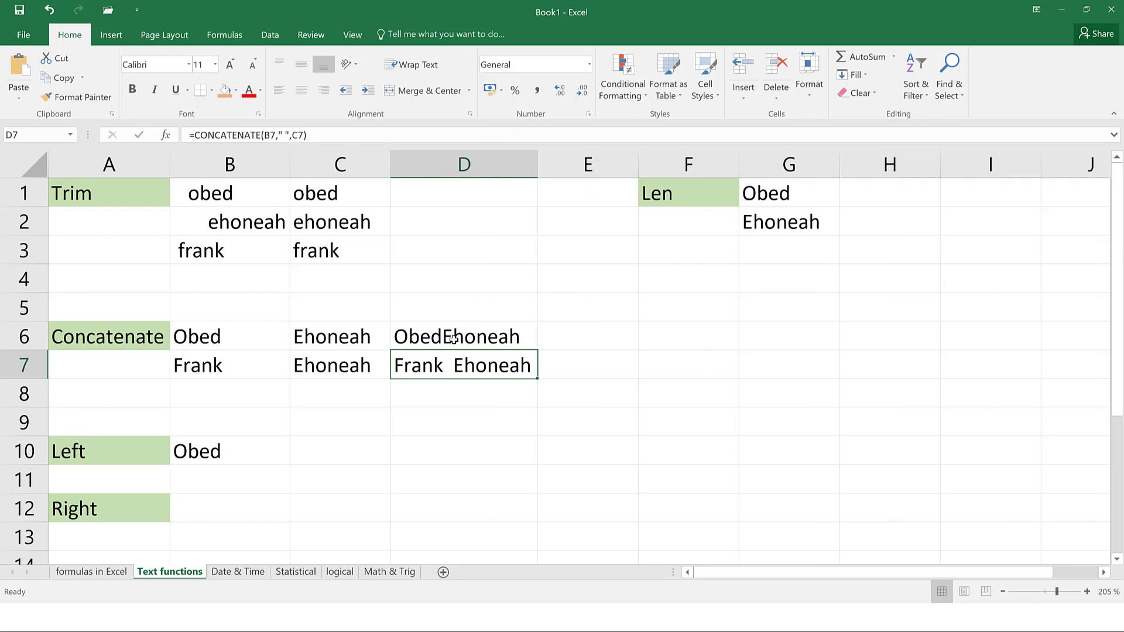
left_click(285, 135)
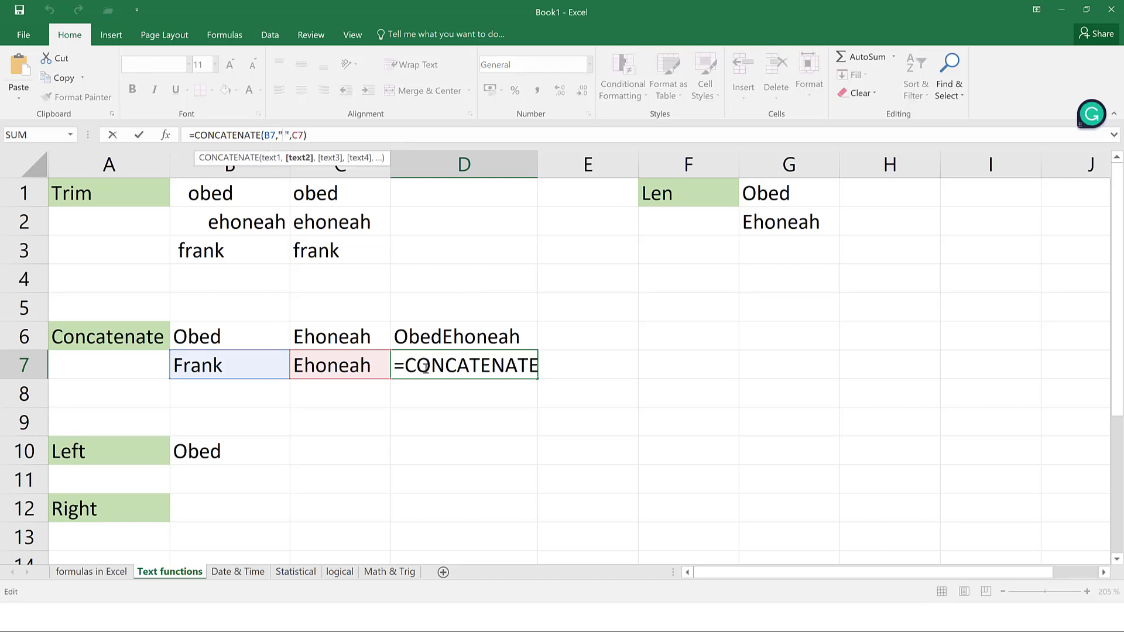
left_click(444, 339)
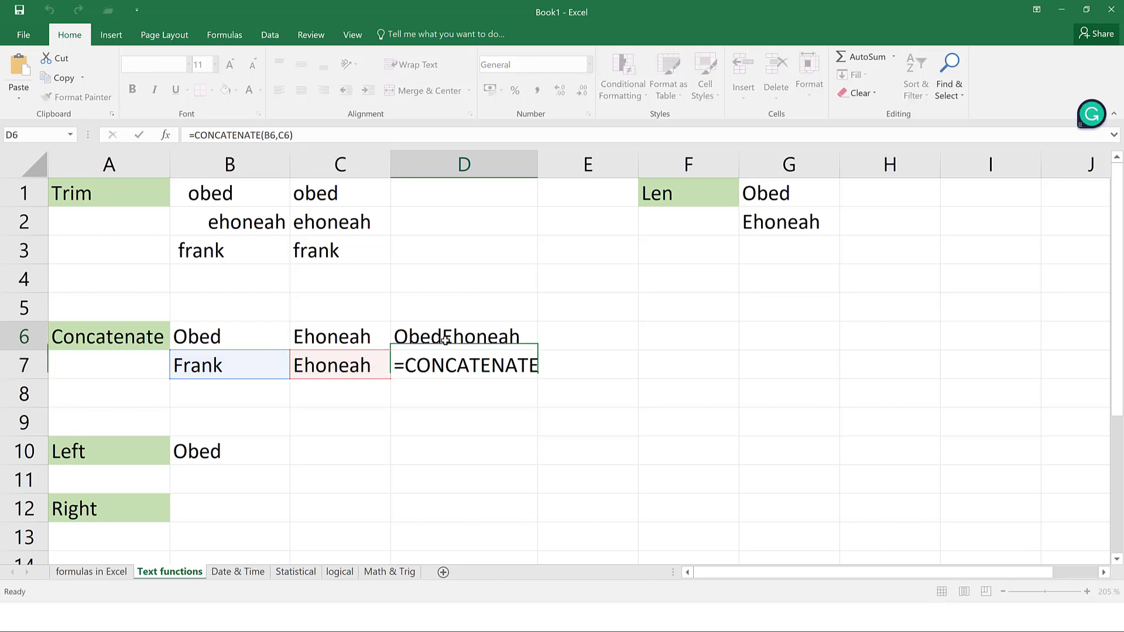
left_click(281, 135)
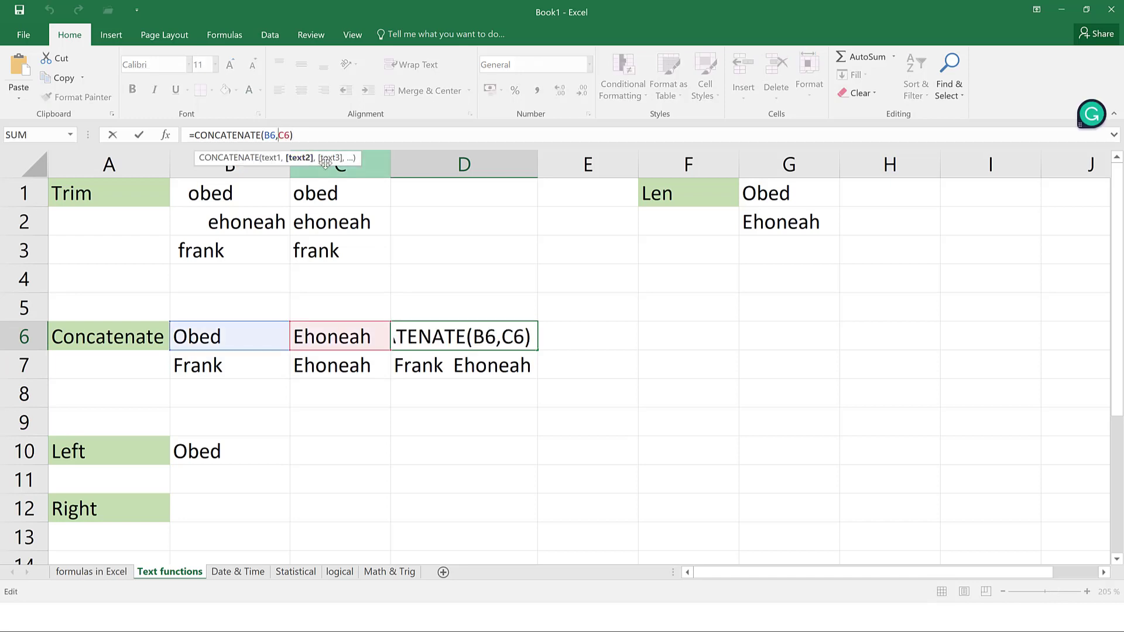
type("\"")
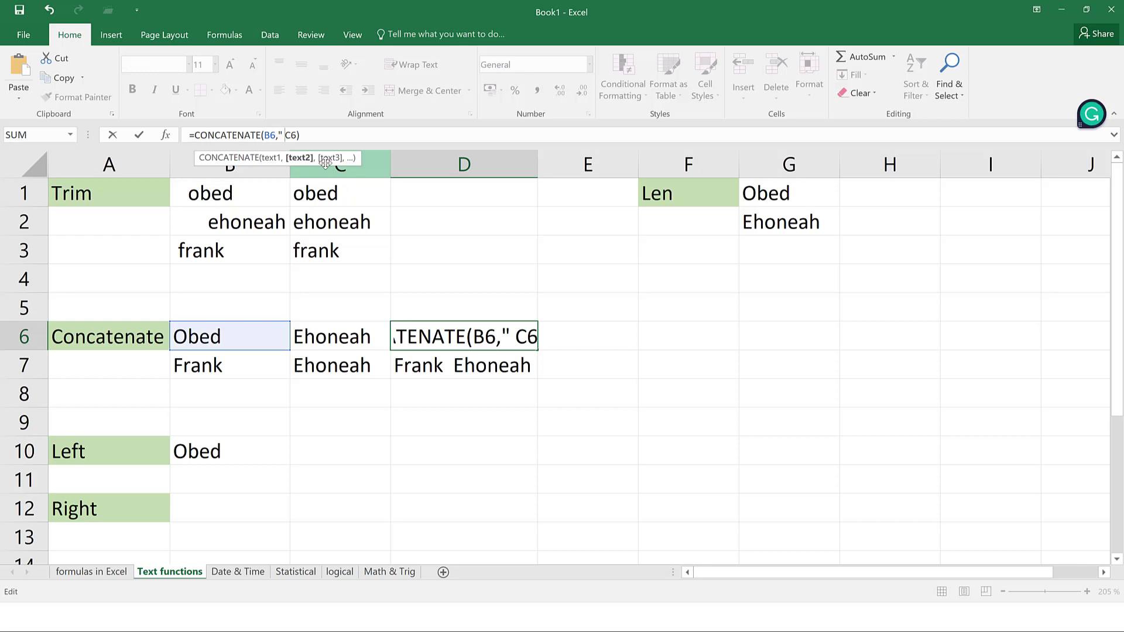
type(" \",")
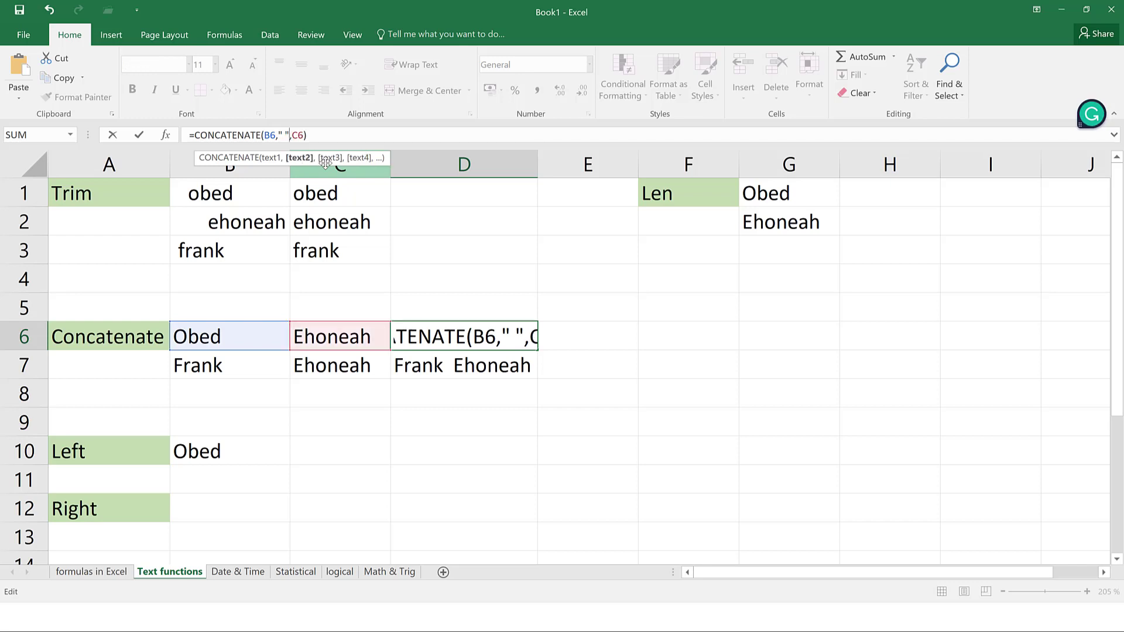
key("Left")
key("Left")
key("BackSpace")
key("BackSpace")
type(",")
key("ctrl+Return")
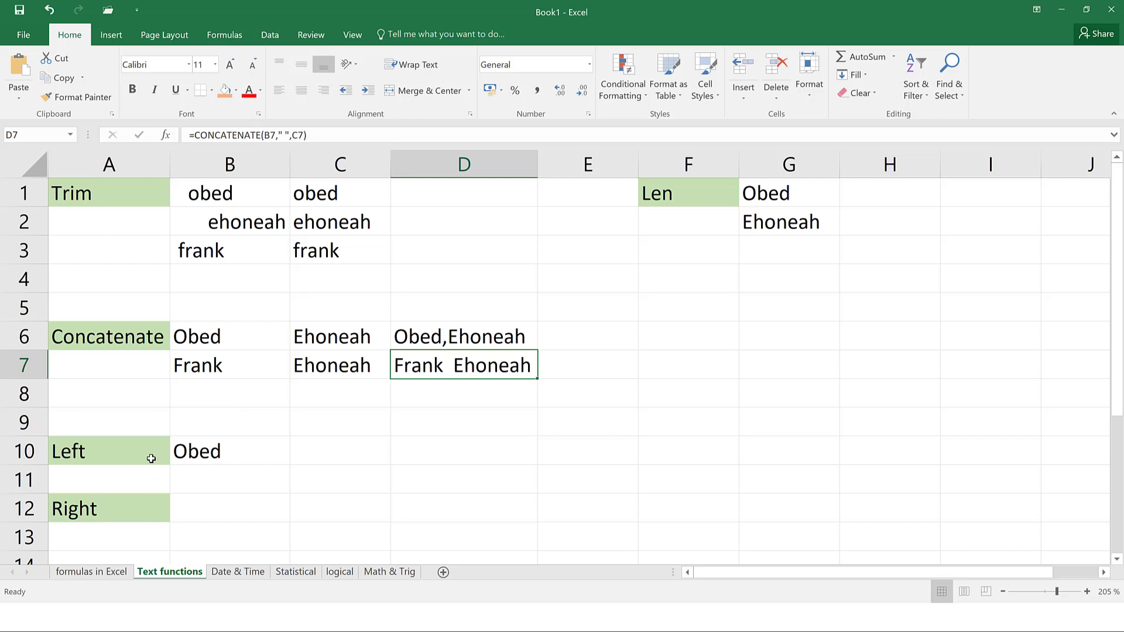
left_click(138, 507)
left_click(221, 448)
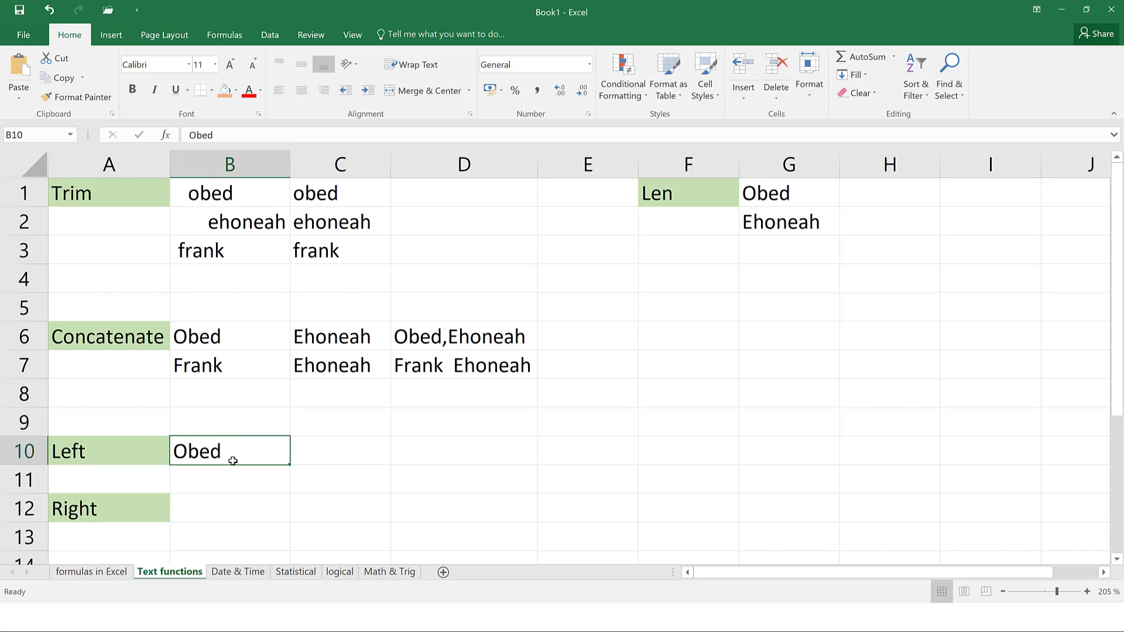
Enter =LEFT(B10,2) in C10 so it returns Ob
left_click(336, 449)
type("=le")
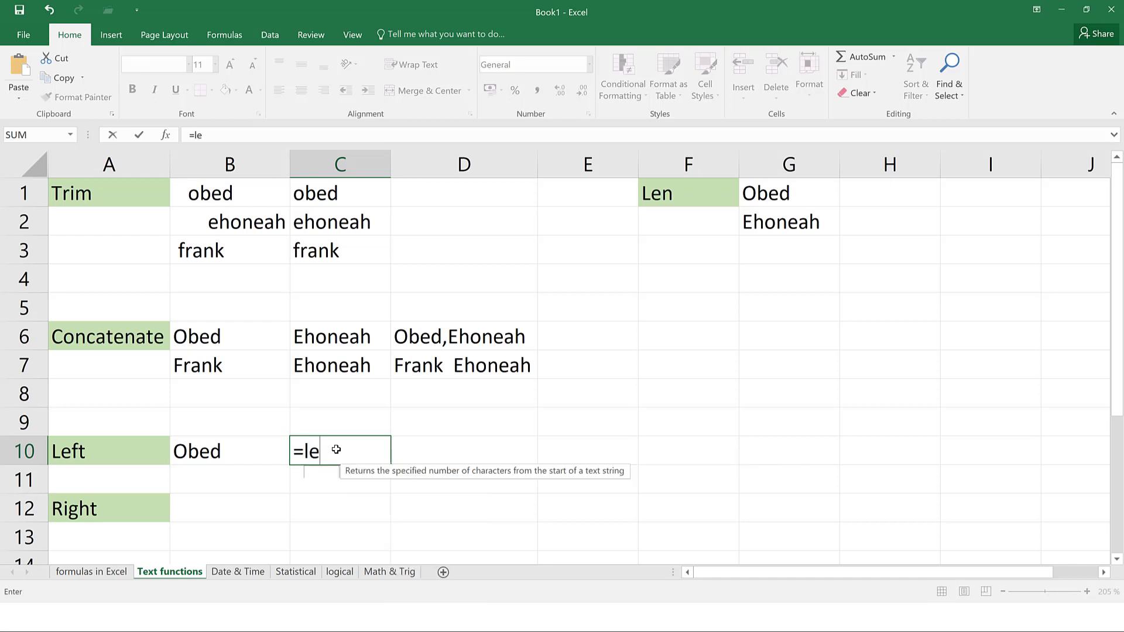
type("ft(")
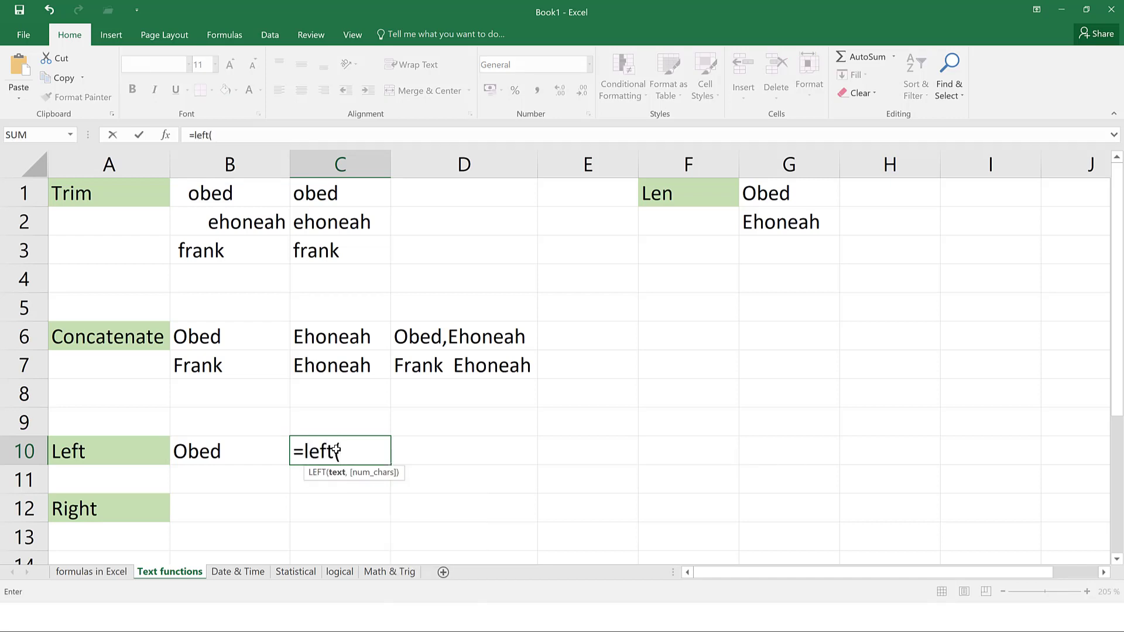
left_click(223, 455)
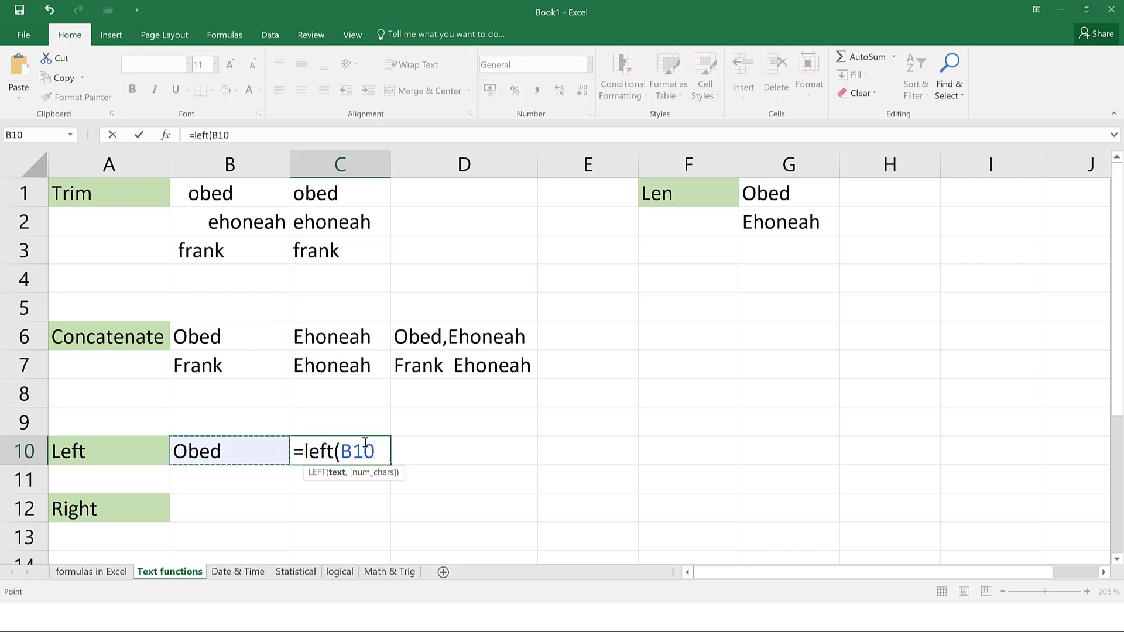
type(",2")
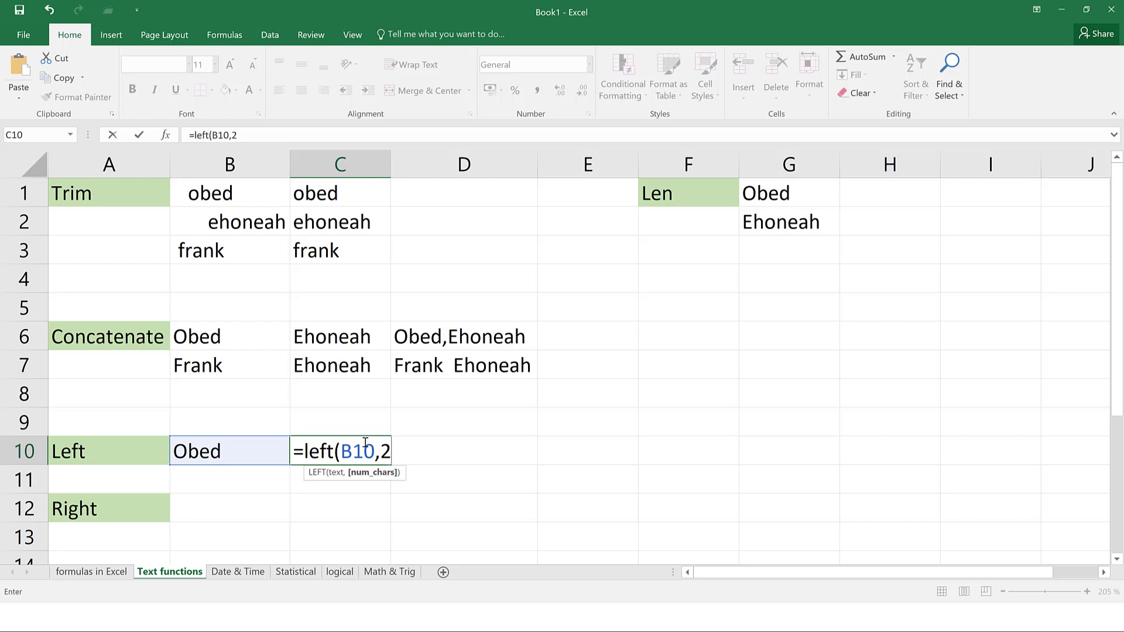
key("Return")
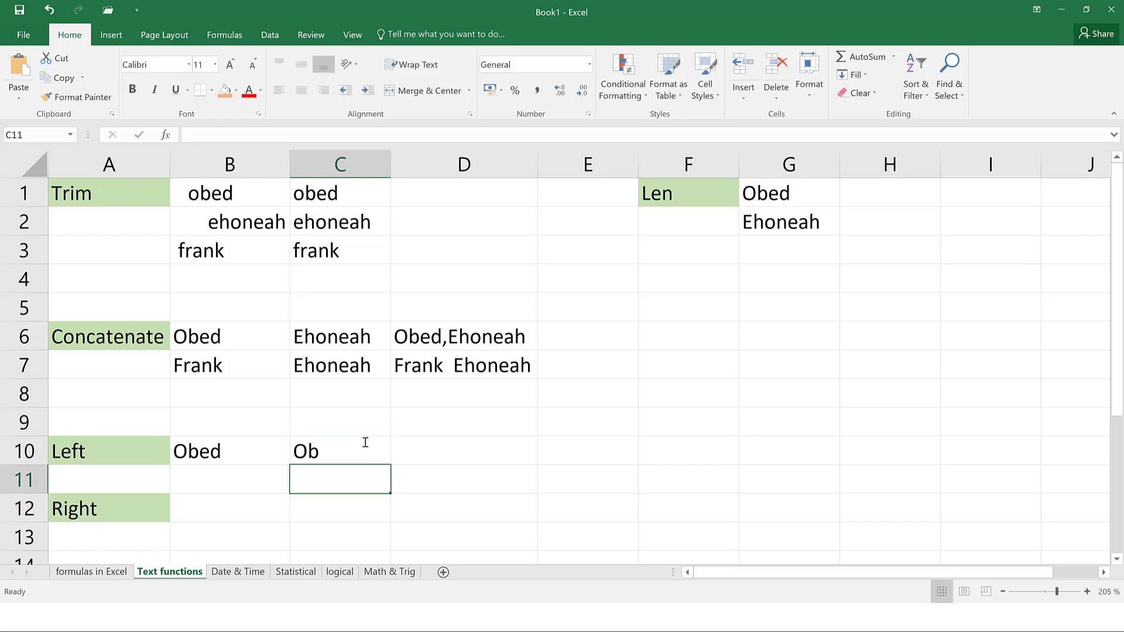
left_click(365, 455)
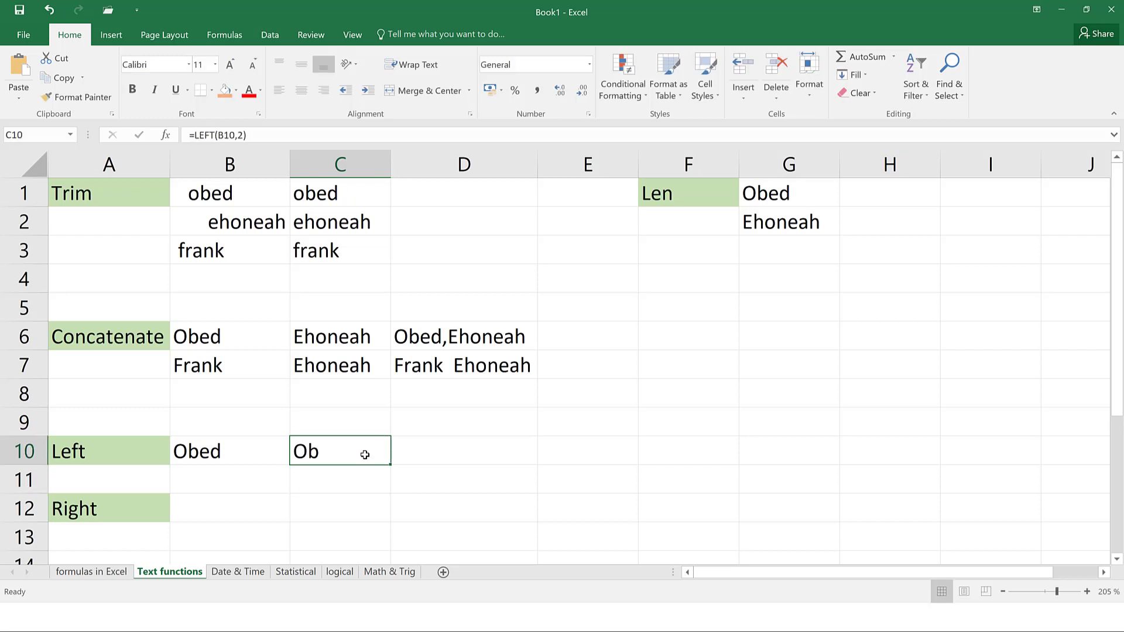
left_click(345, 508)
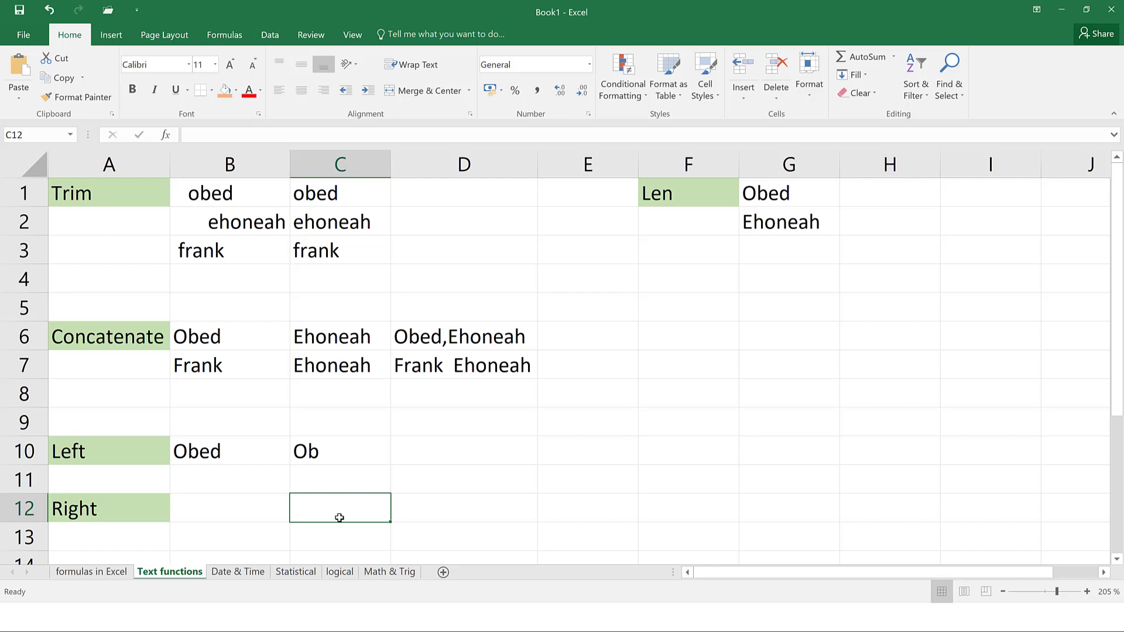
Put =RIGHT(B10,1) in C12, revising the initial count of 2, so it returns d
type("=ri")
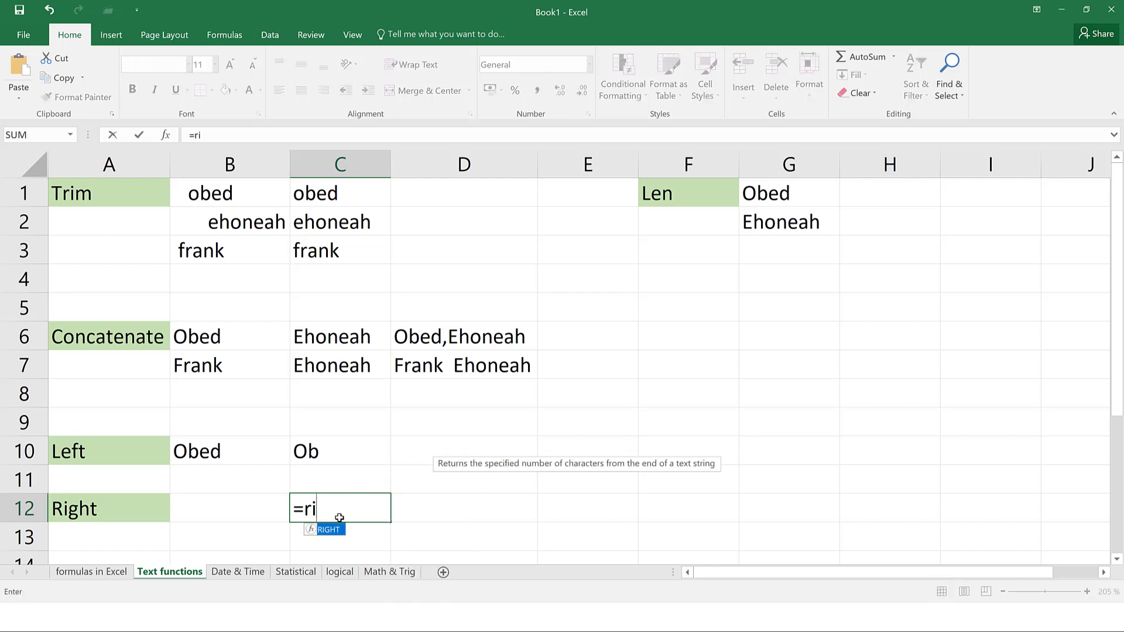
type("ght(")
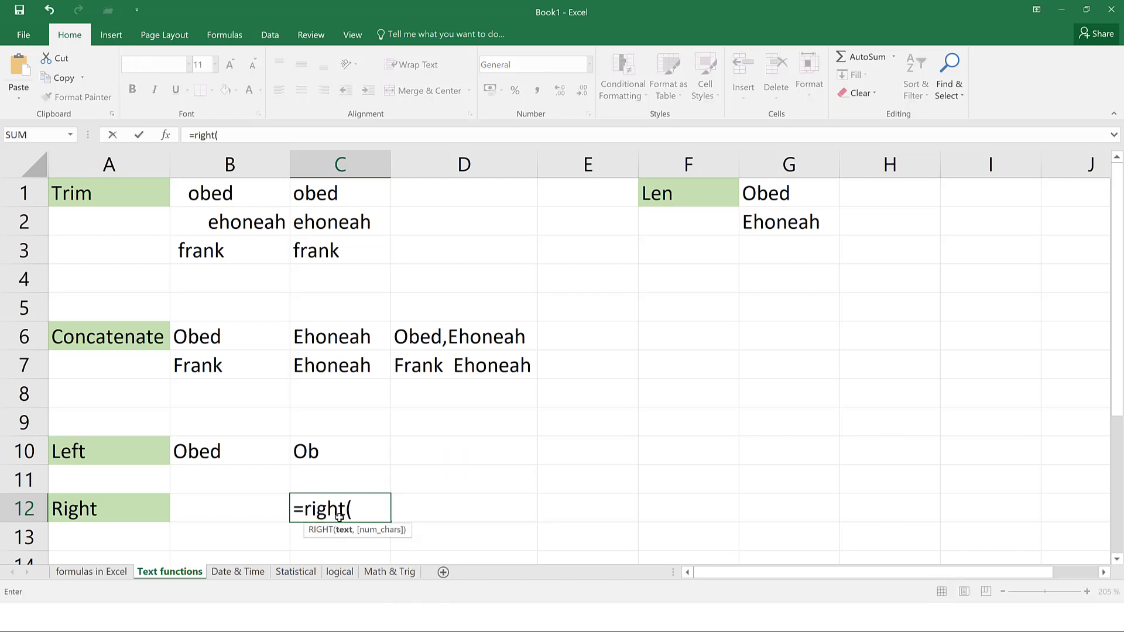
left_click(232, 459)
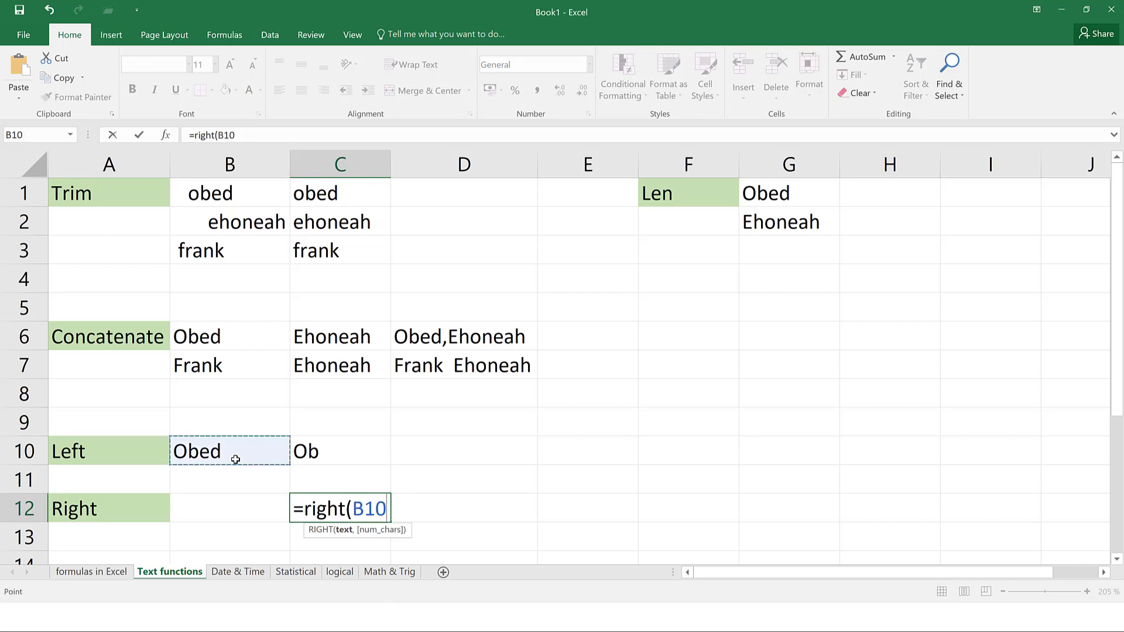
type(",")
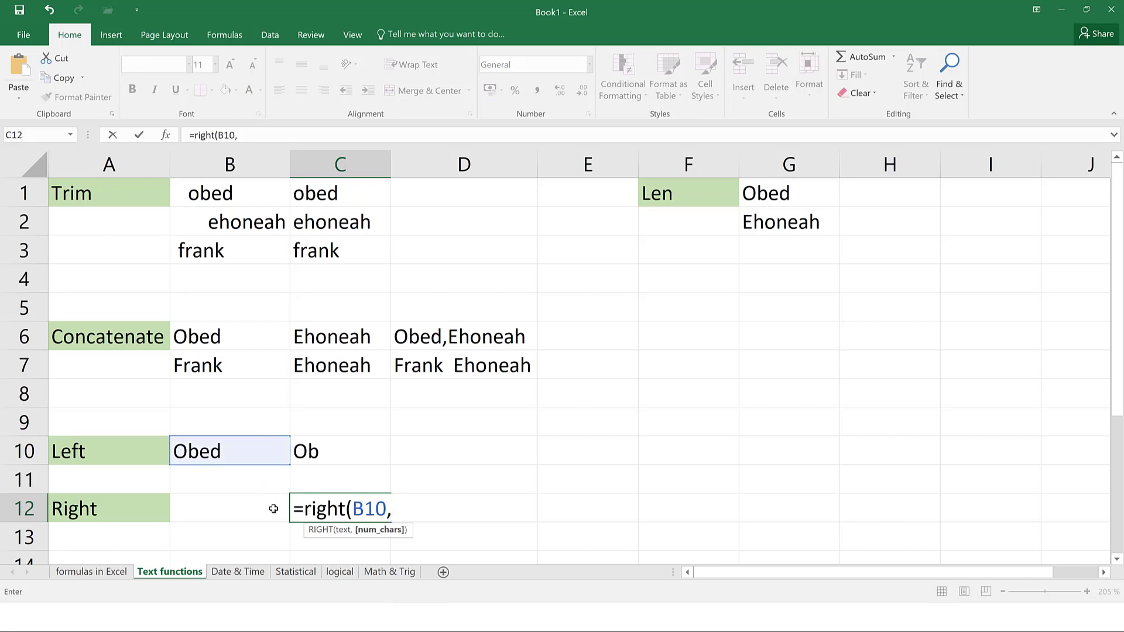
type("2")
key("Return")
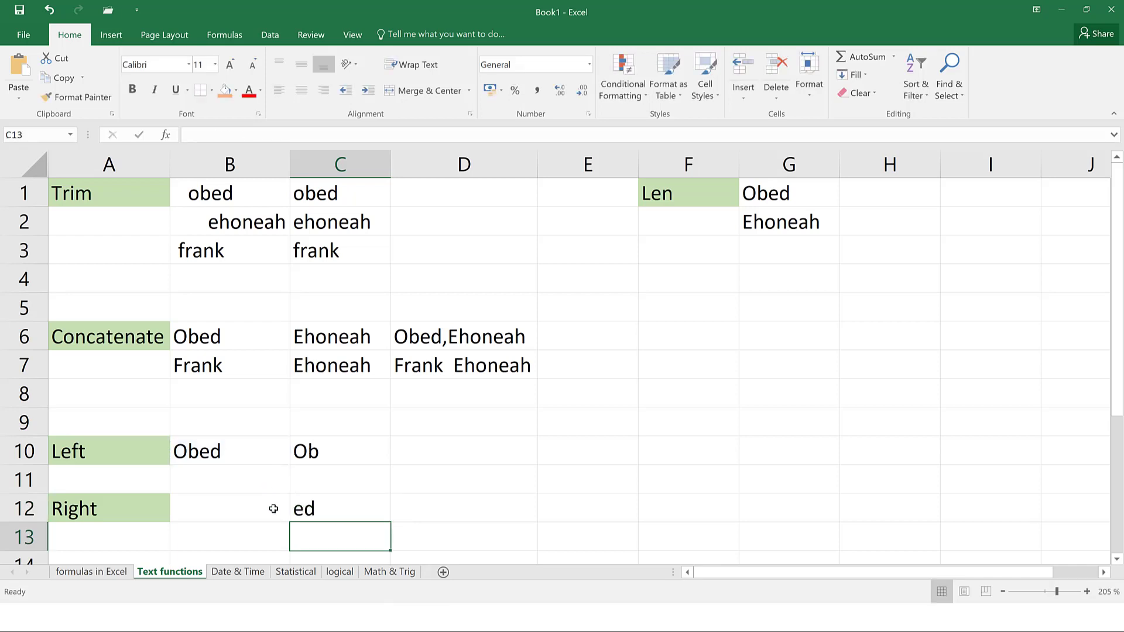
left_click(329, 501)
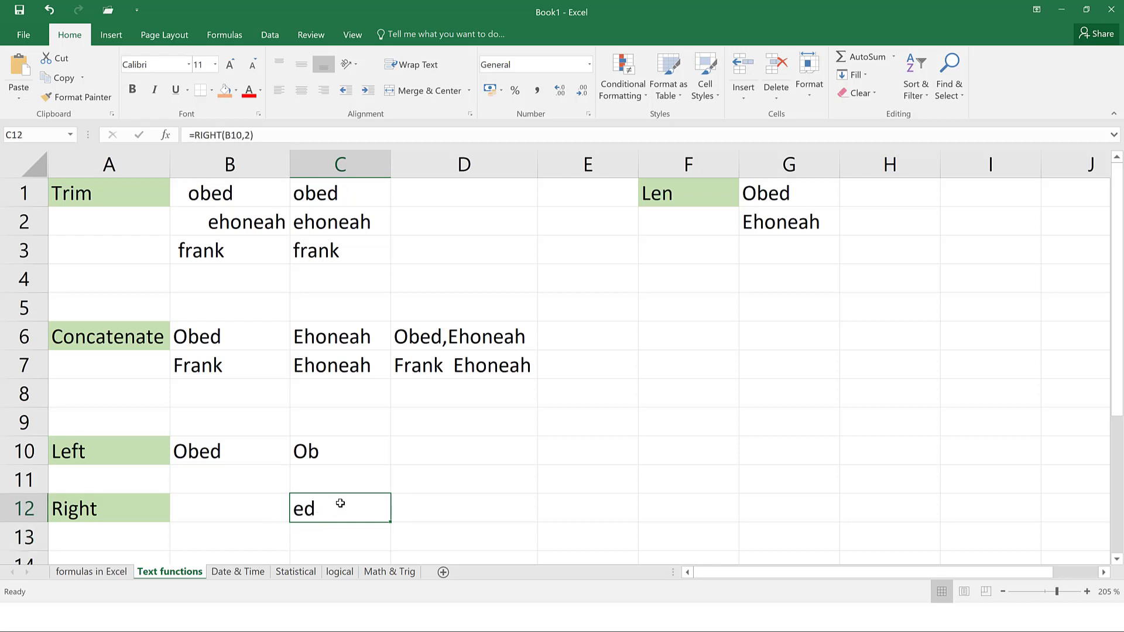
left_click(251, 136)
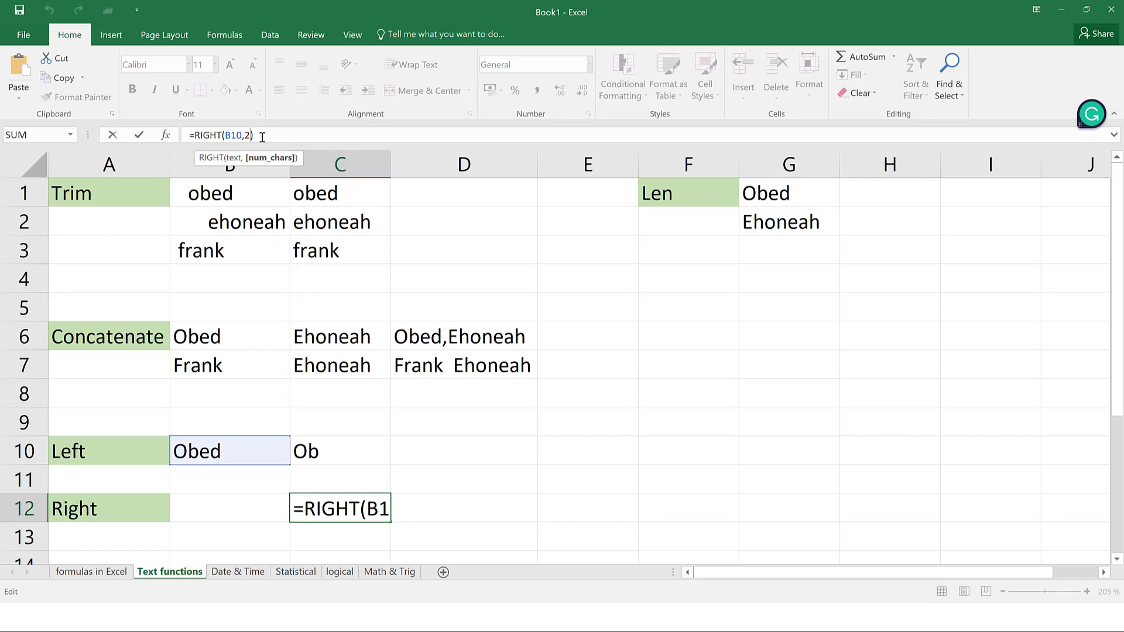
key("BackSpace")
type("1")
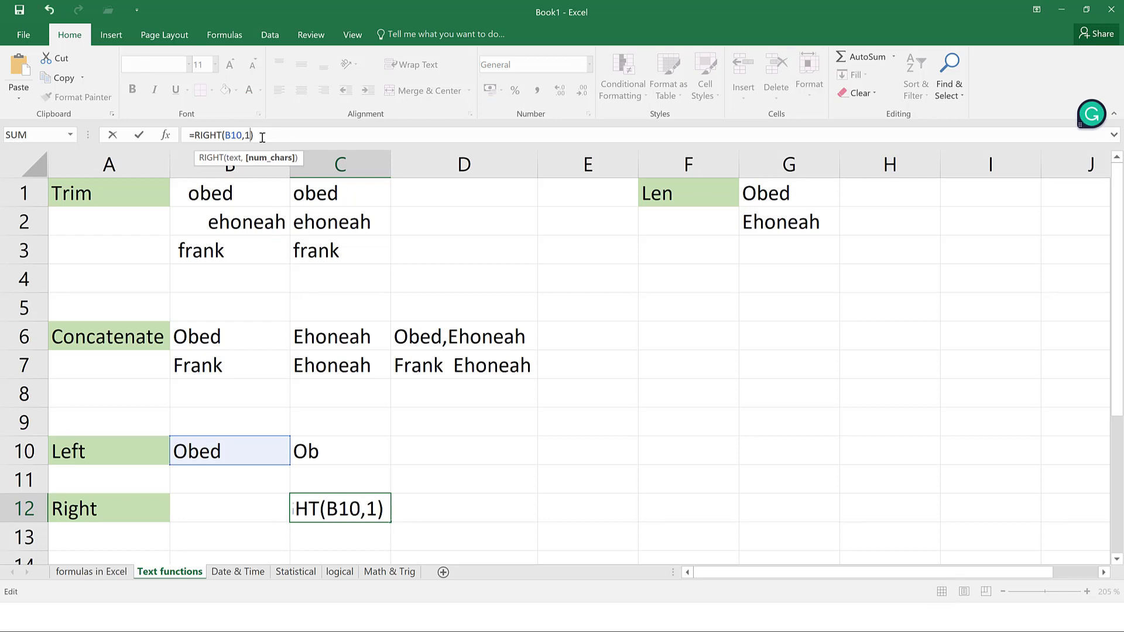
key("Return")
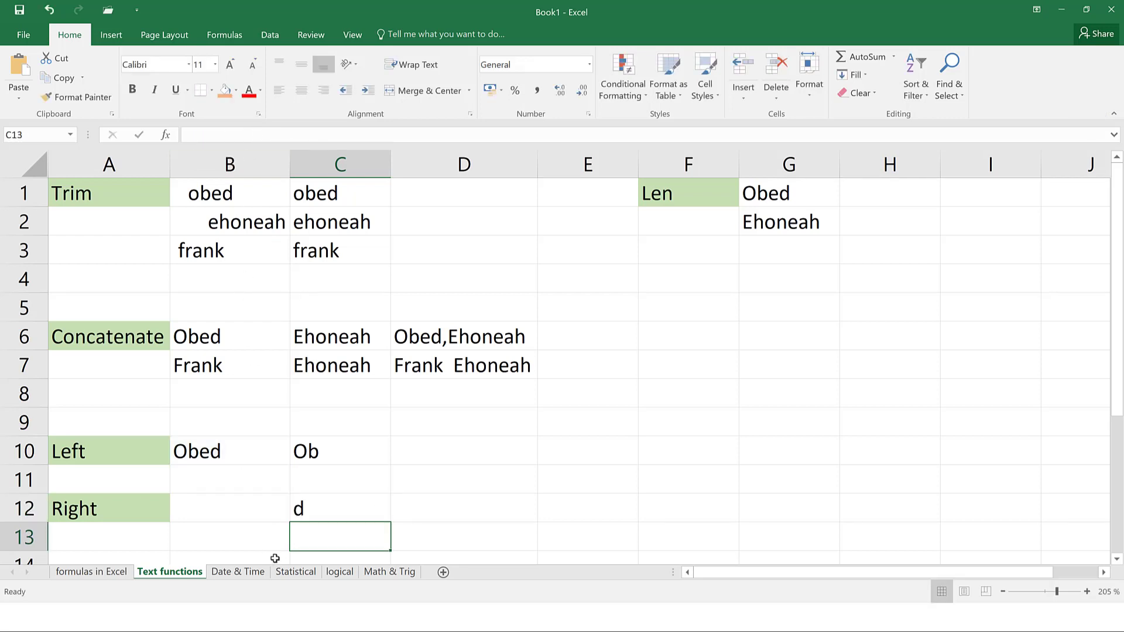
left_click(344, 506)
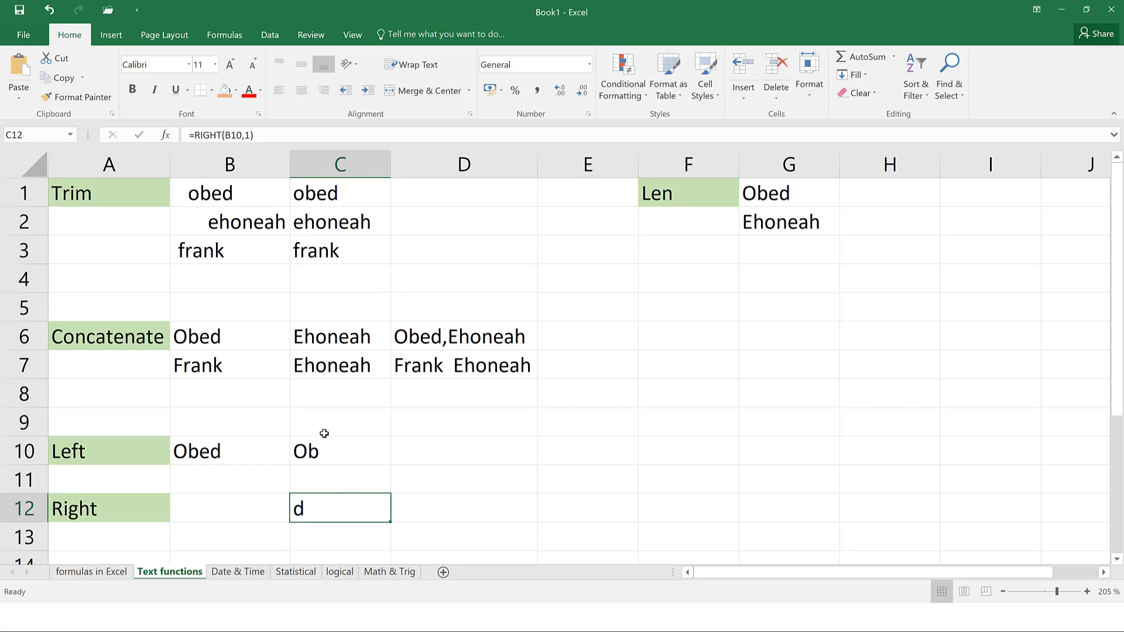
Change C10's formula to =LEFT(B10,3) so it returns Obe
left_click(261, 135)
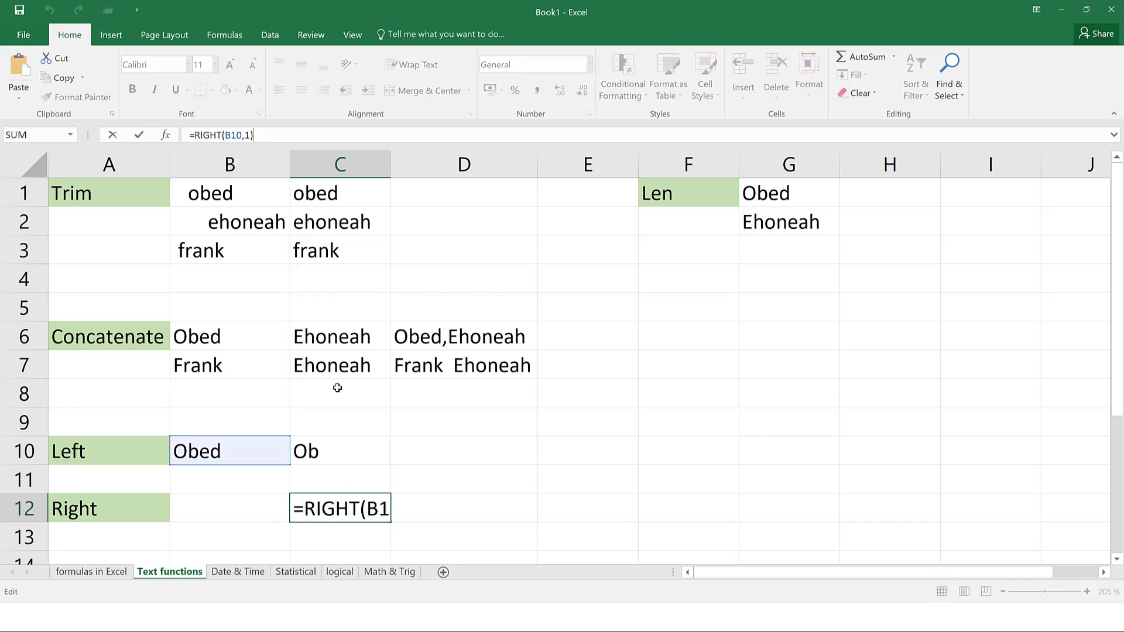
left_click(349, 453)
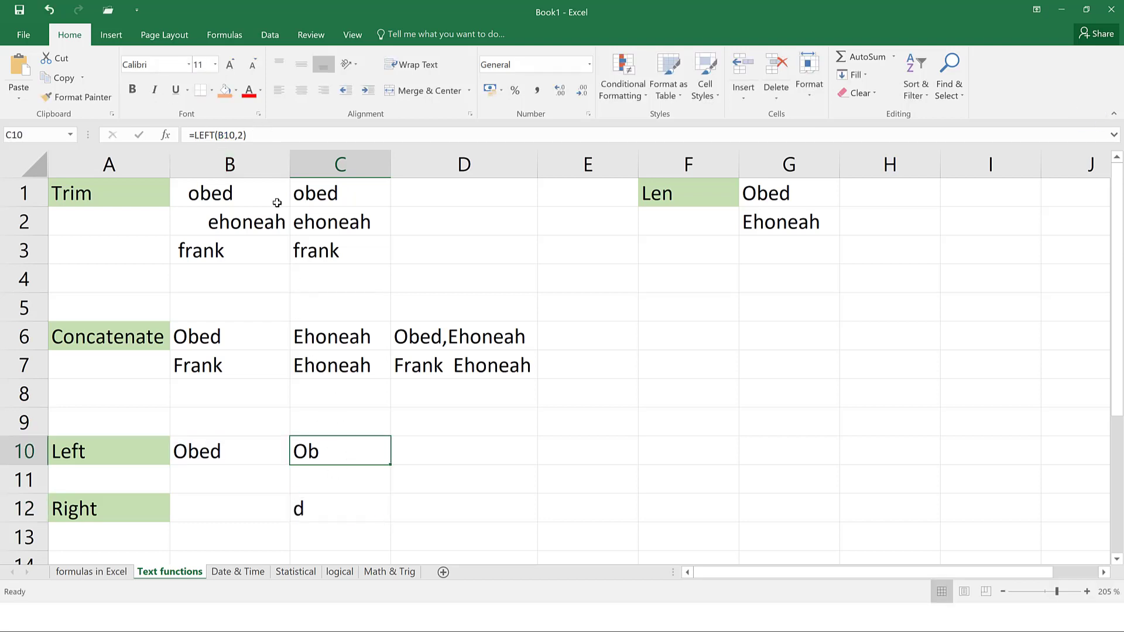
left_click(243, 135)
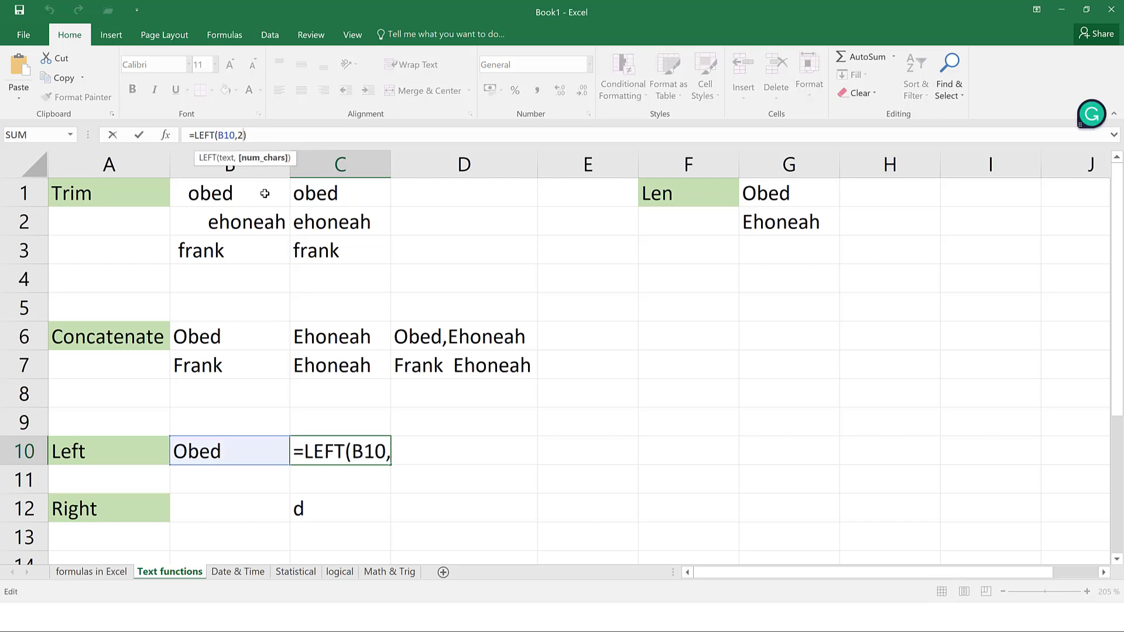
key("BackSpace")
type("3")
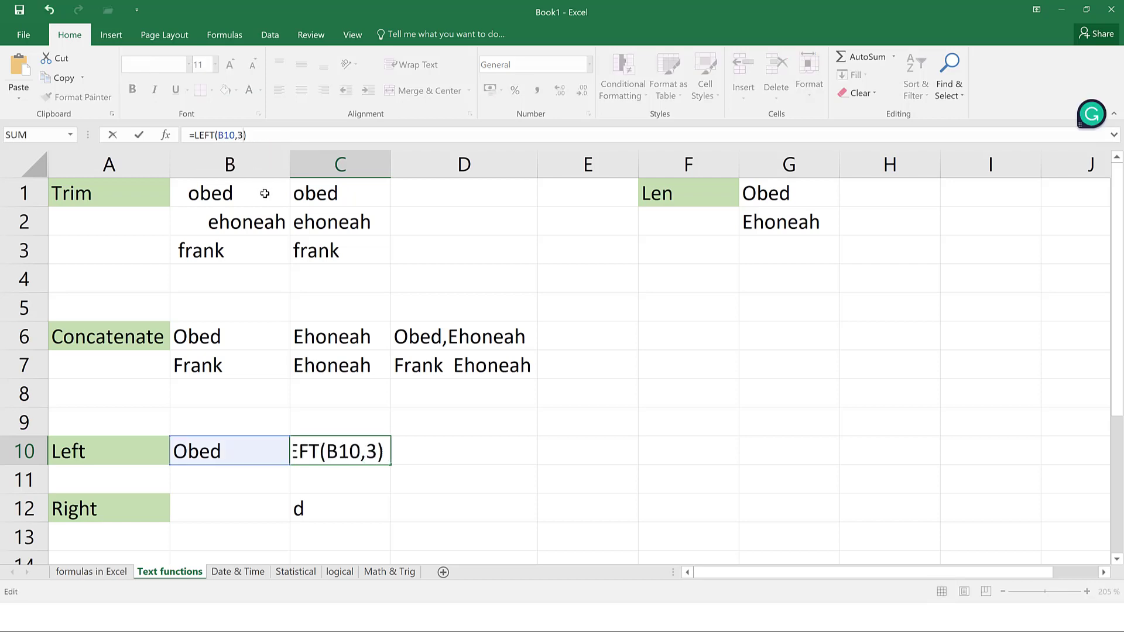
key("Return")
left_click(346, 452)
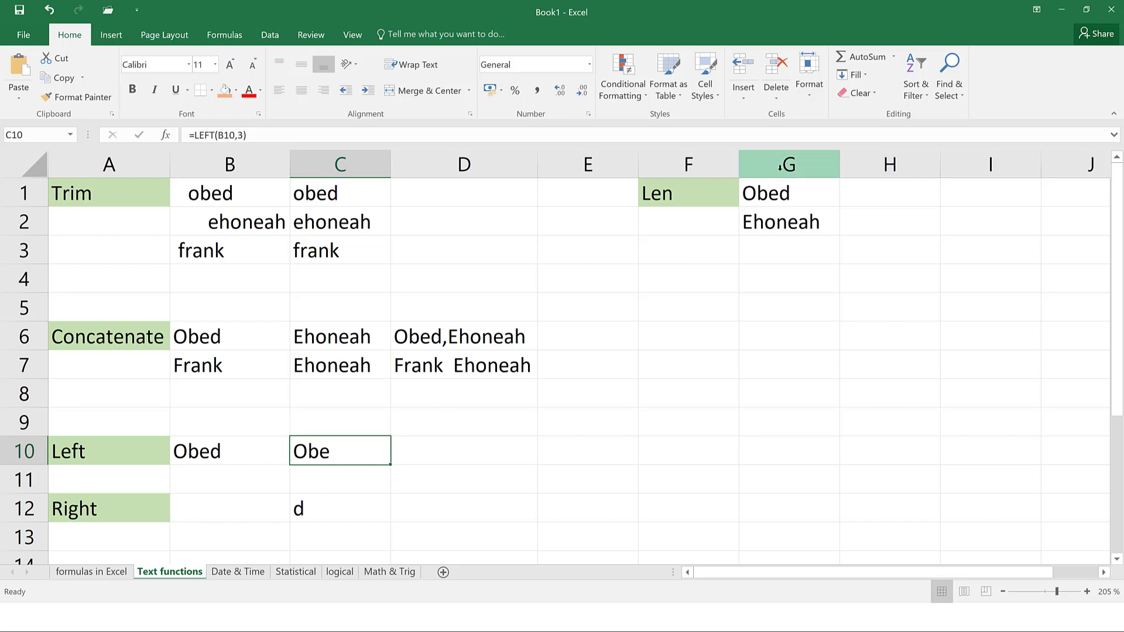
Enter =LEN(G1) in H1 and fill it to H2, giving 4 and 7
left_click(778, 201)
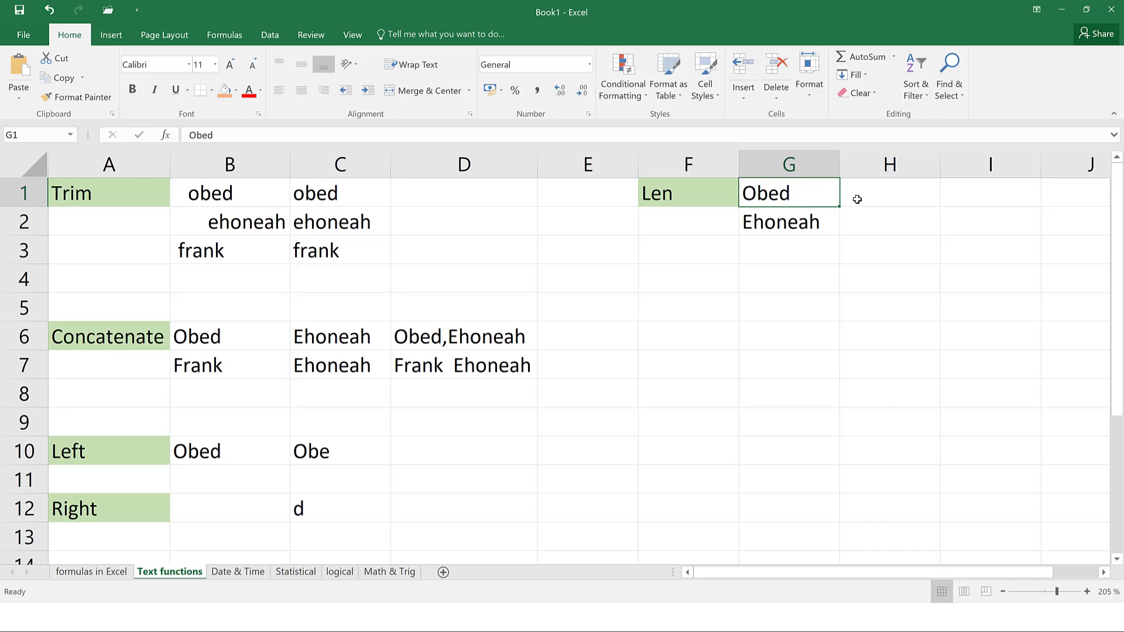
left_click(858, 201)
type("leg")
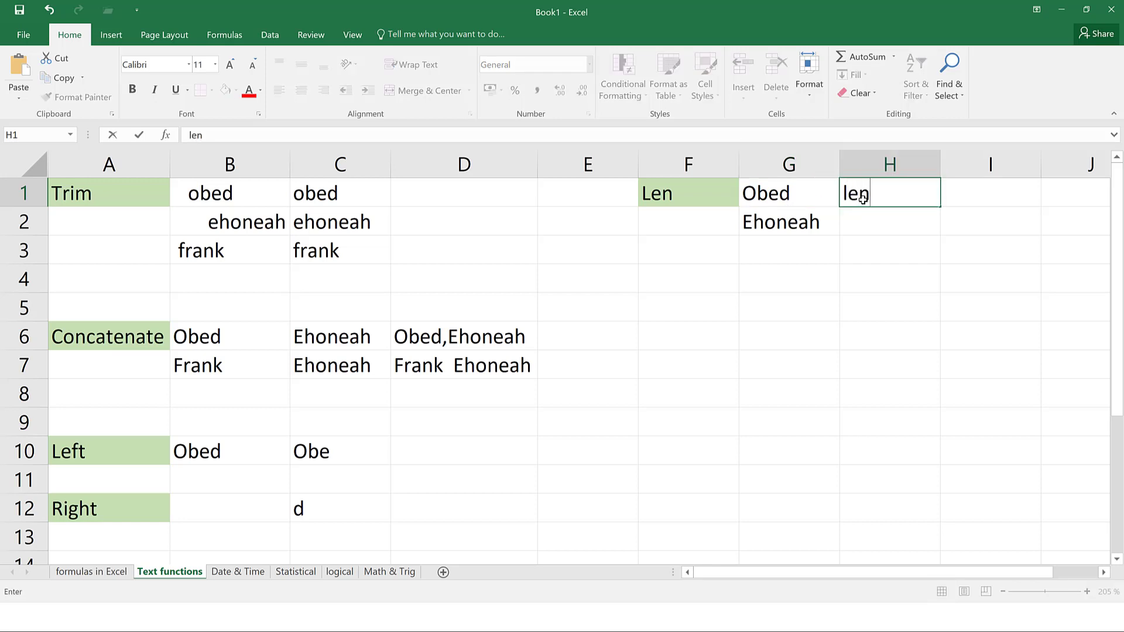
key("BackSpace")
key("BackSpace")
key("BackSpace")
type("=")
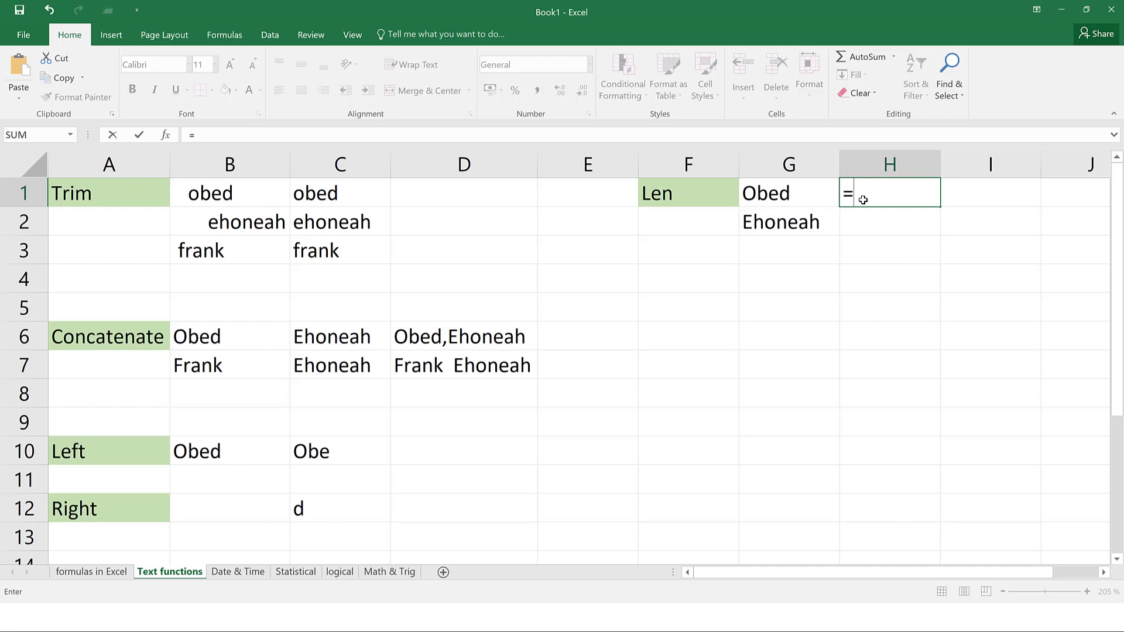
type("len(")
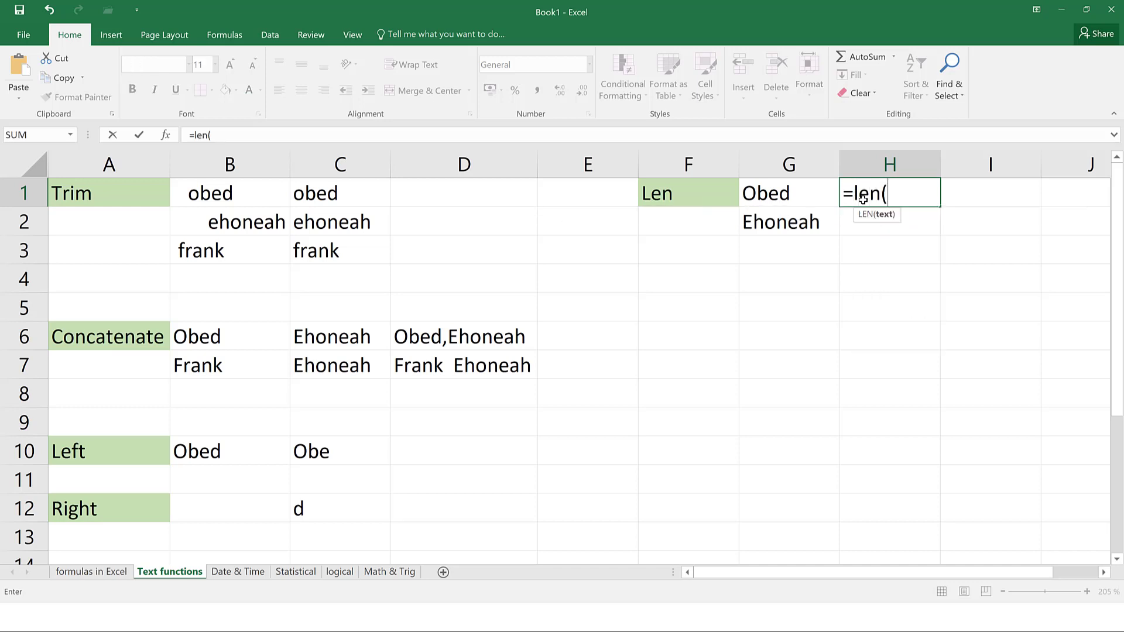
left_click(791, 202)
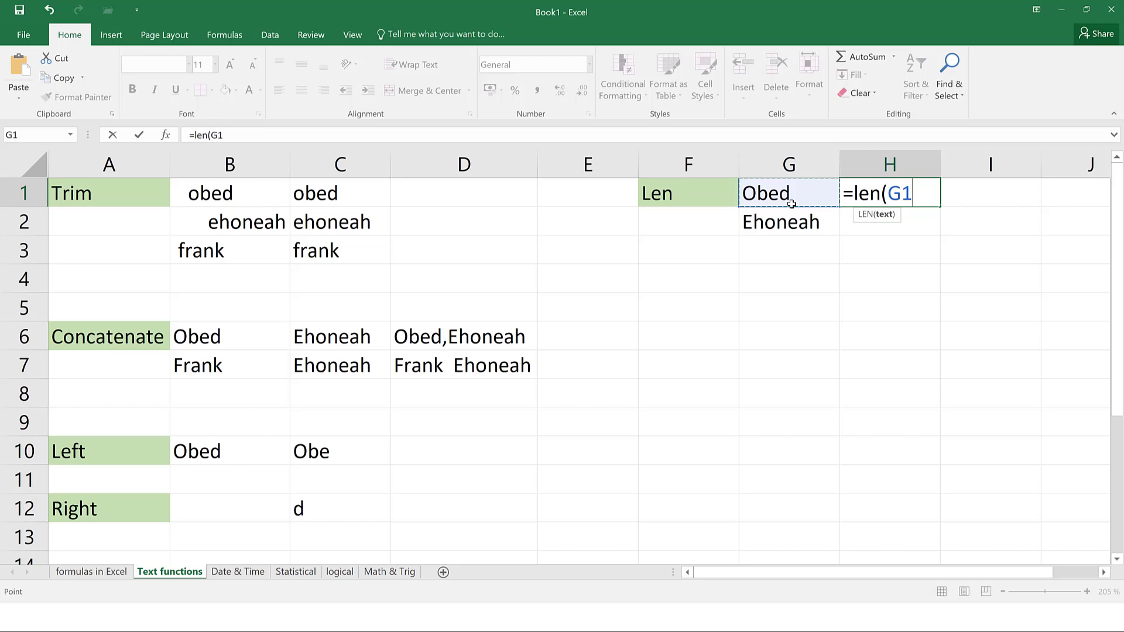
key("Return")
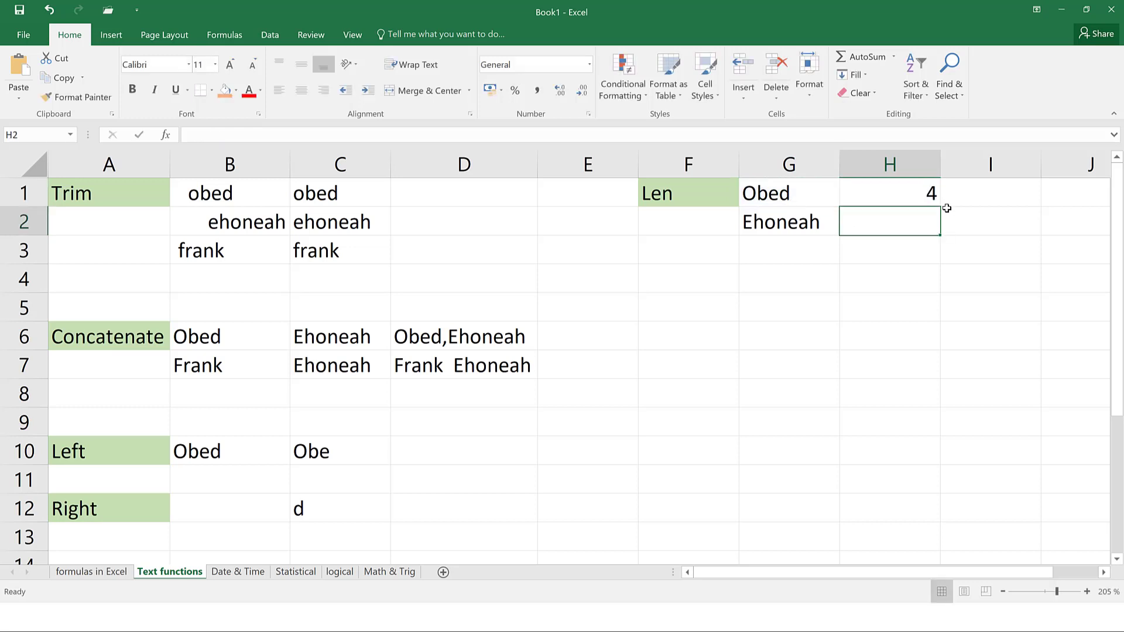
left_click(931, 199)
left_click_drag(940, 206, 940, 230)
left_click(791, 234)
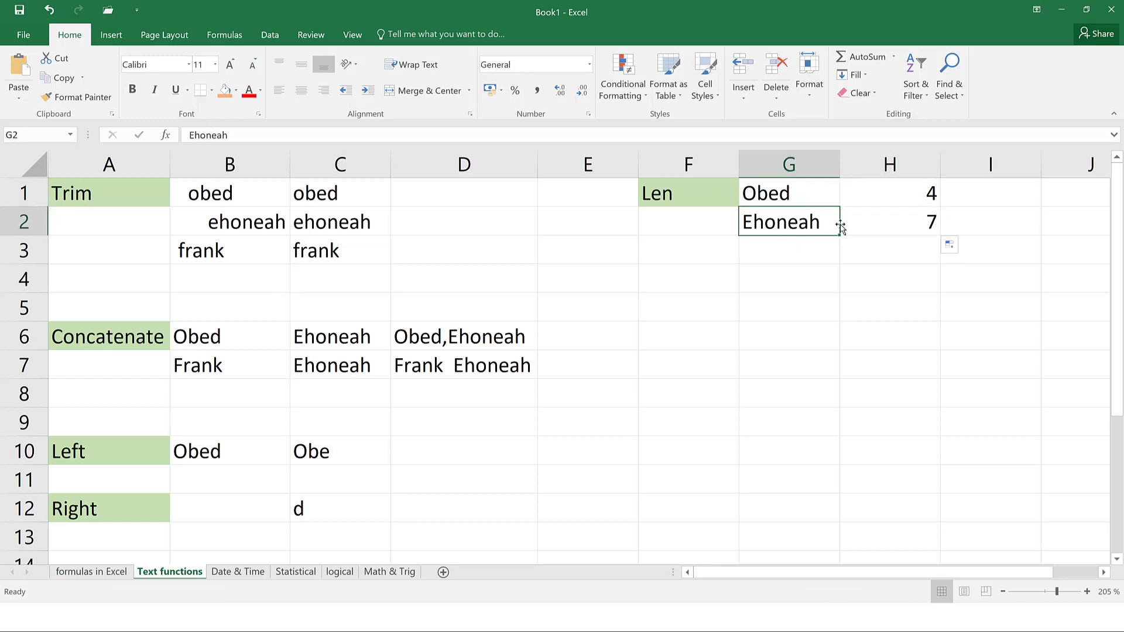
left_click(894, 227)
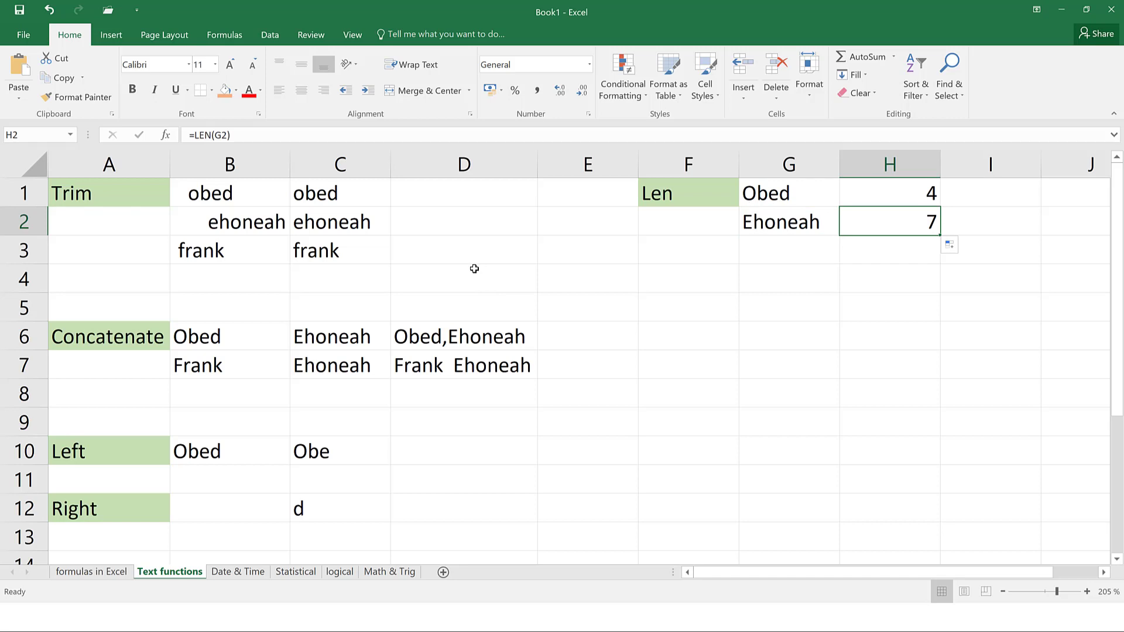
Open the Date & Time sheet and review year 2022, month 5 and day 22
left_click(241, 573)
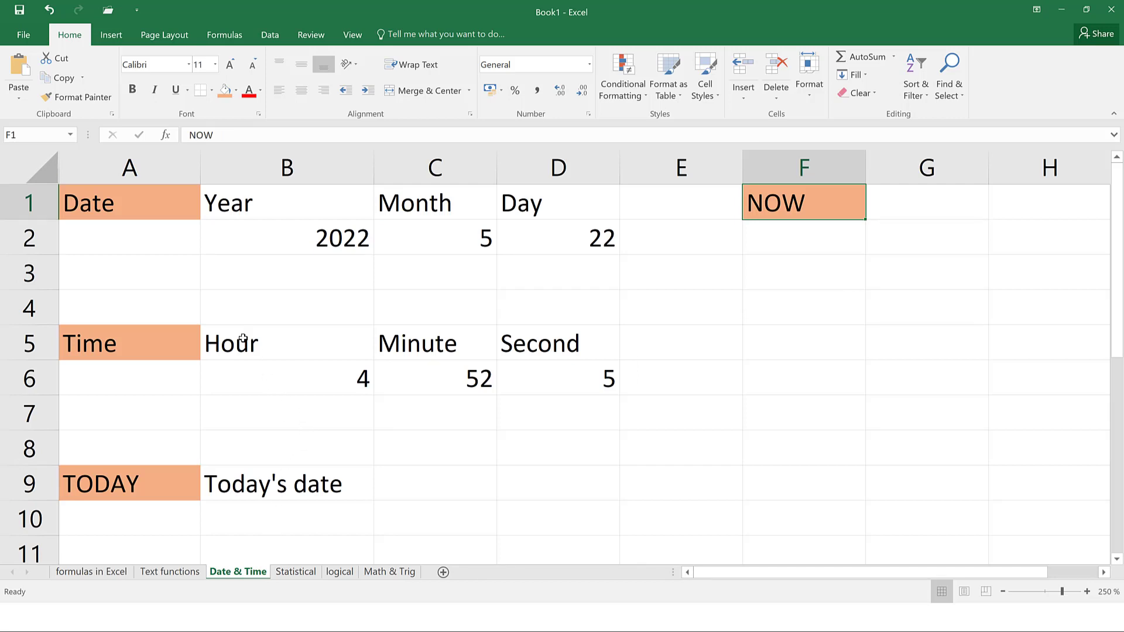
left_click(143, 209)
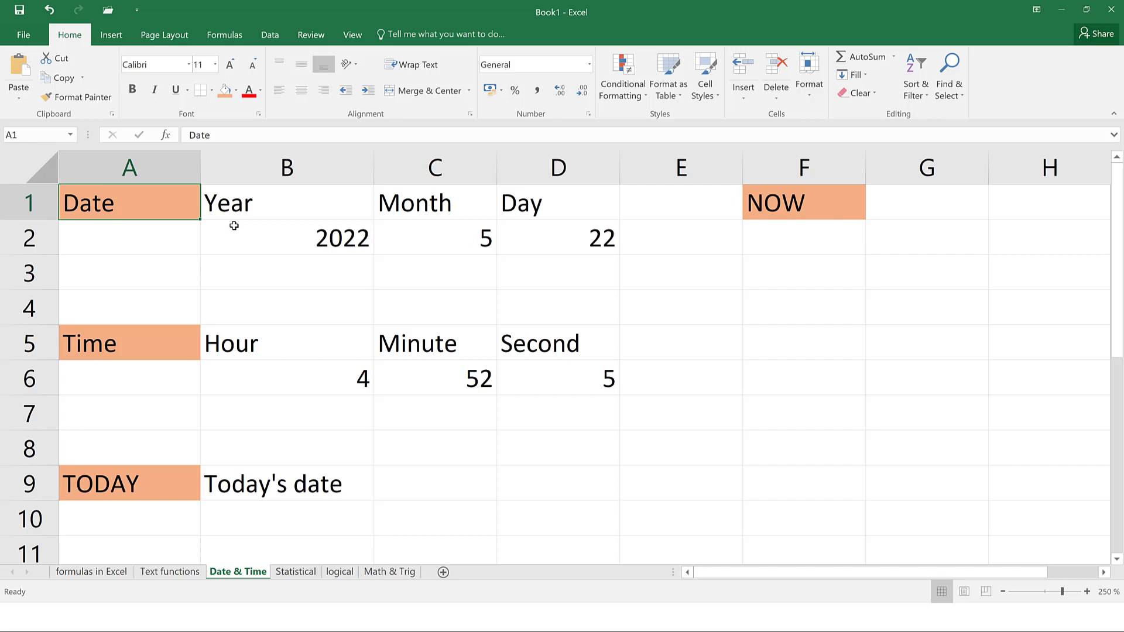
left_click(267, 238)
left_click(446, 246)
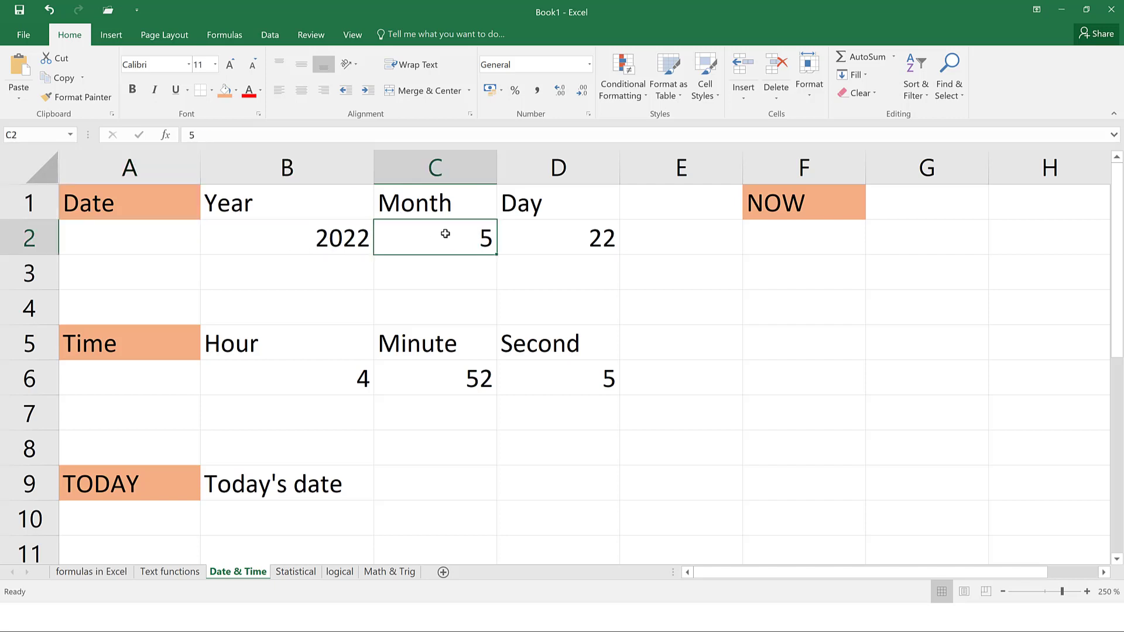
left_click(521, 234)
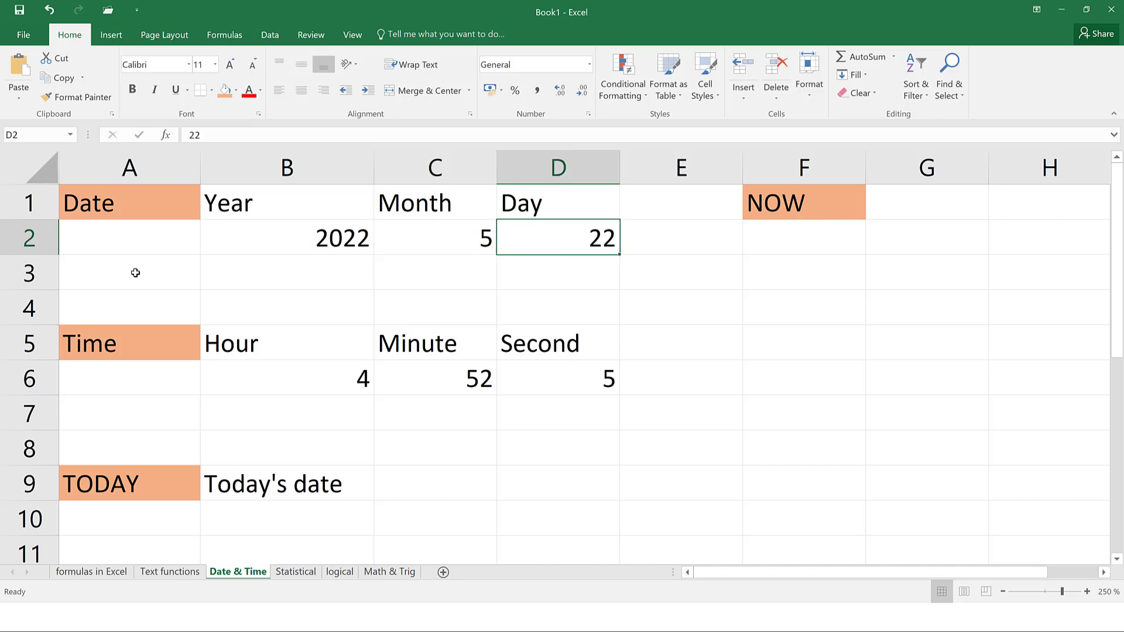
left_click(279, 276)
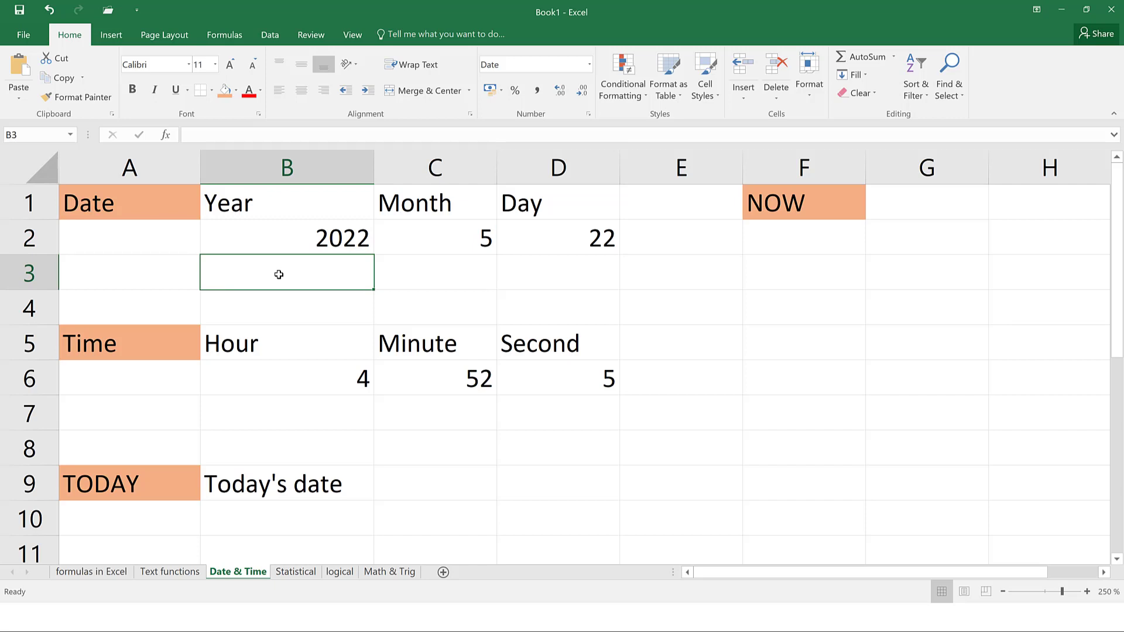
Enter =DATE(B2,C2,D2) in B3 to produce 22/05/2022
type("=da")
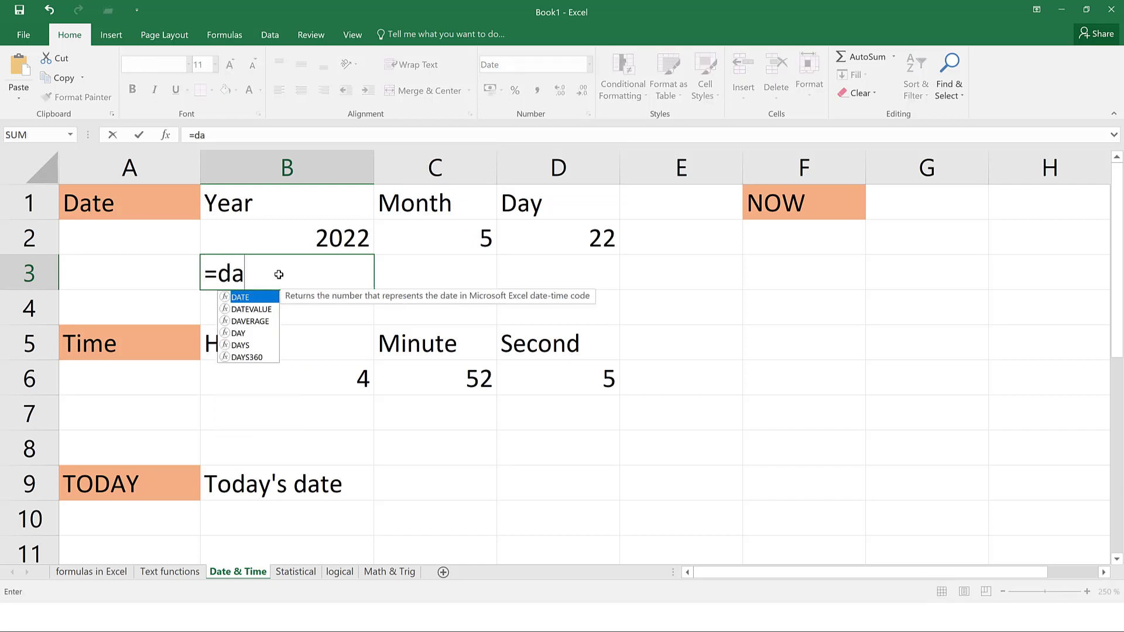
type("te(")
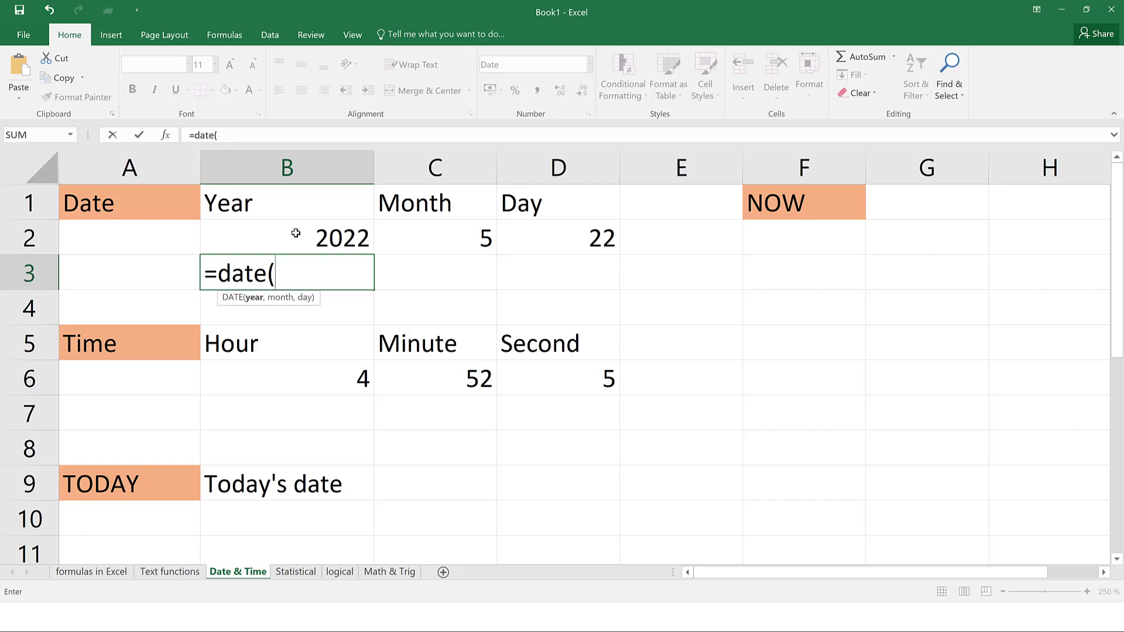
left_click(338, 240)
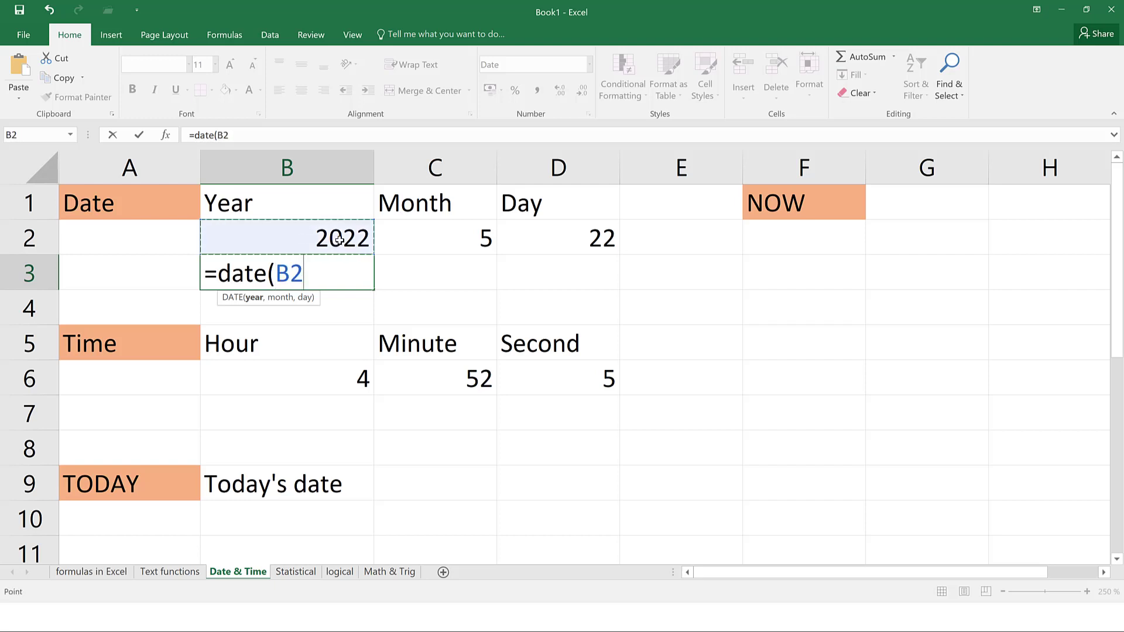
type(",")
left_click(429, 244)
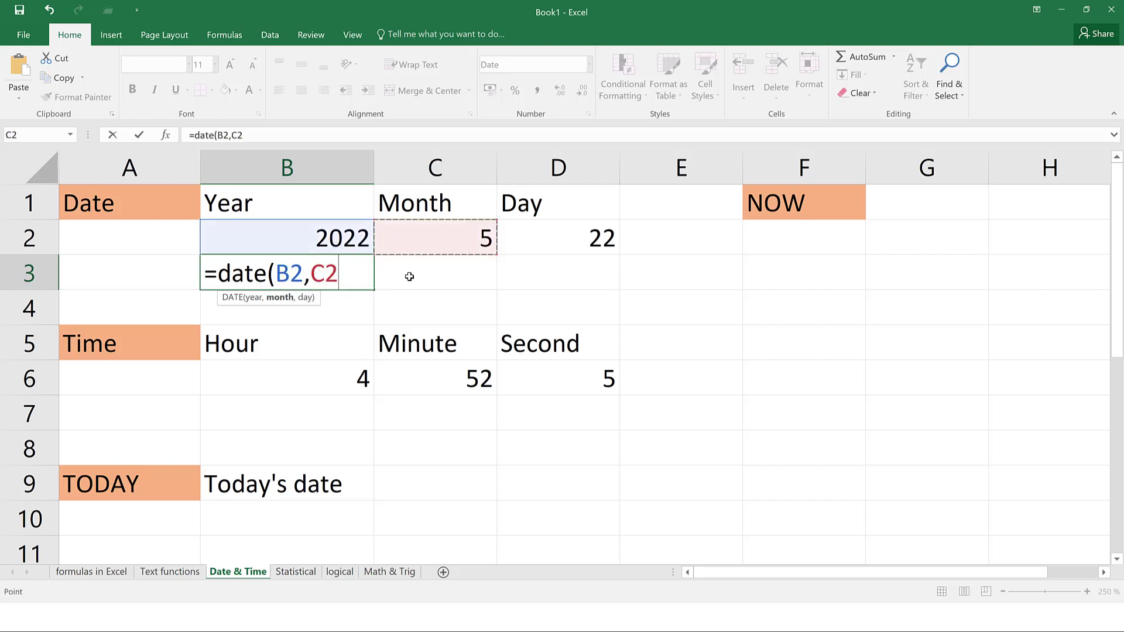
type(",")
left_click(571, 233)
key("Return")
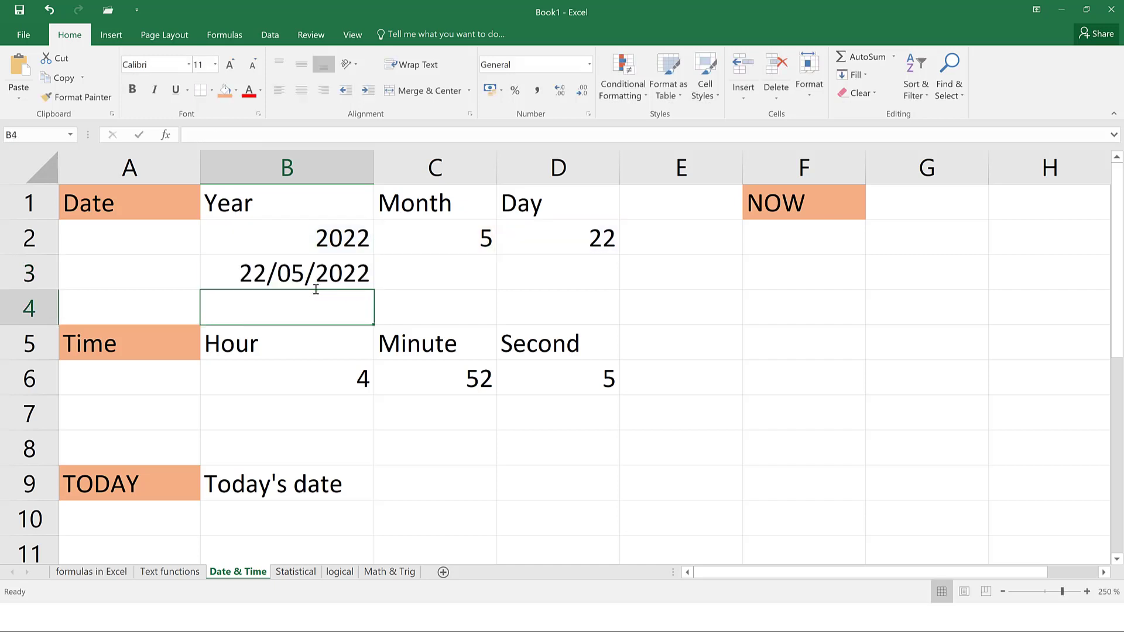
left_click(285, 279)
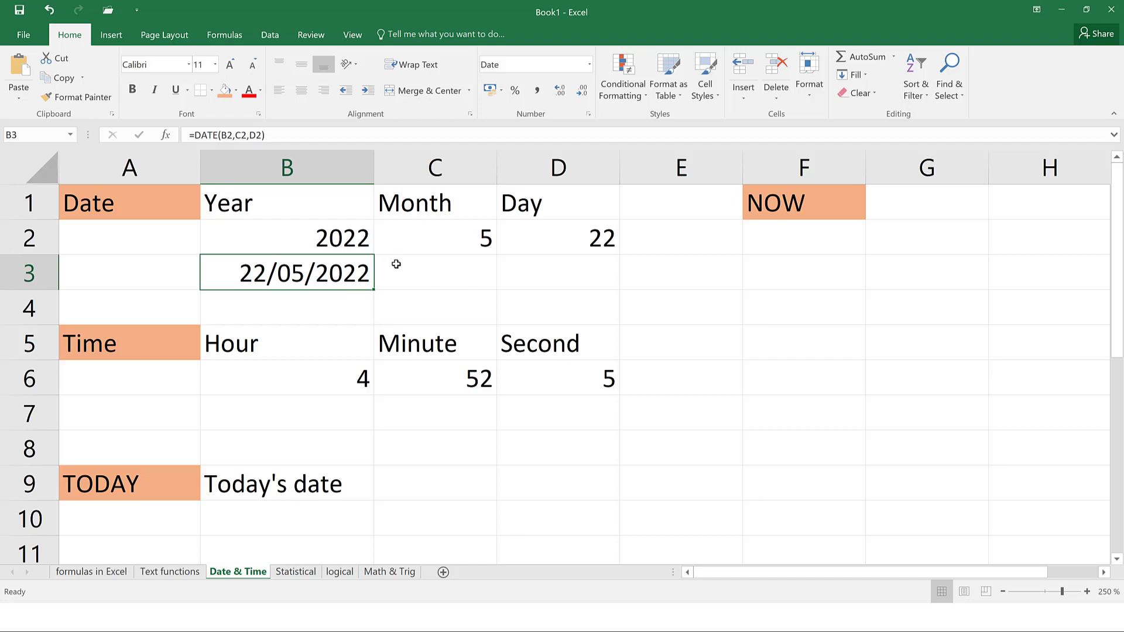
Enter =TIME(B6,C6,D6) in B7 so it returns 4:52 am
left_click(272, 406)
type("=")
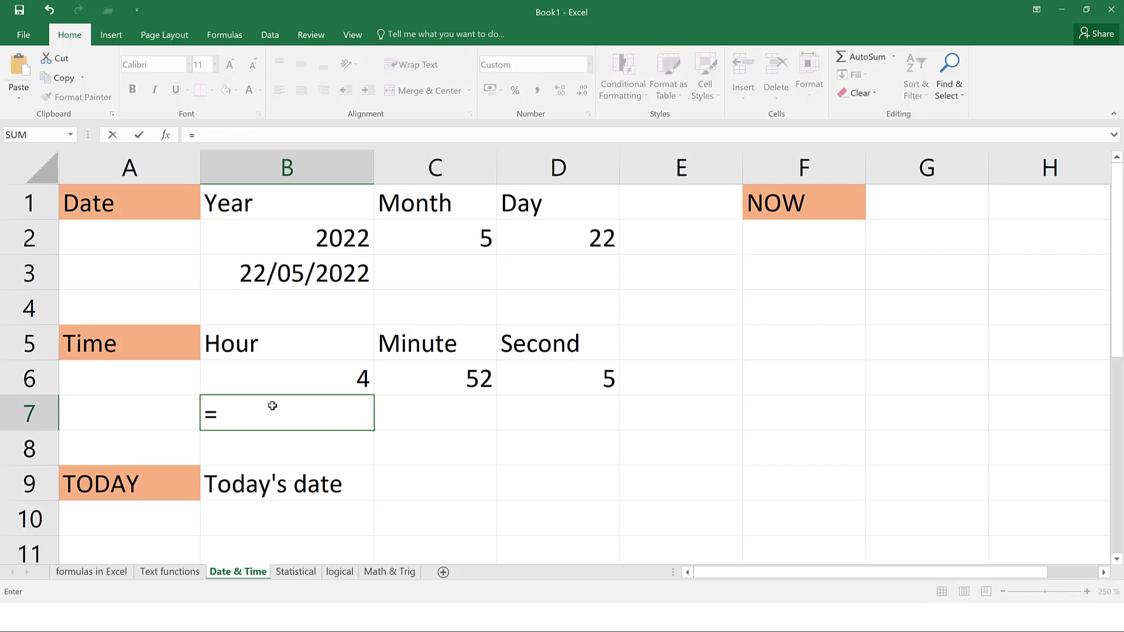
type("time(")
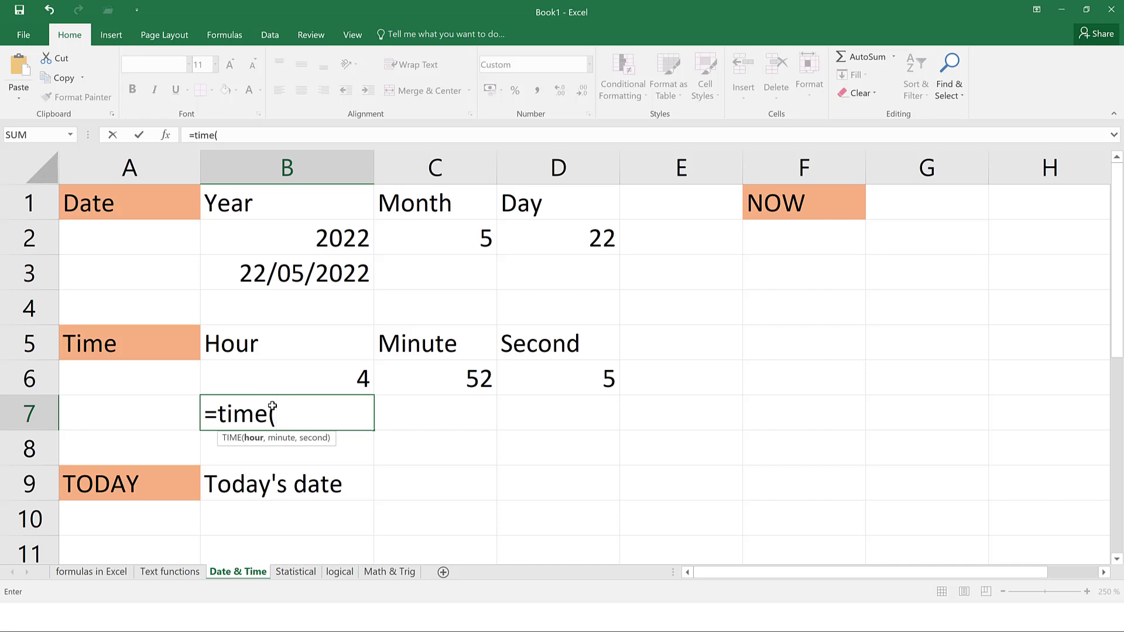
left_click(329, 378)
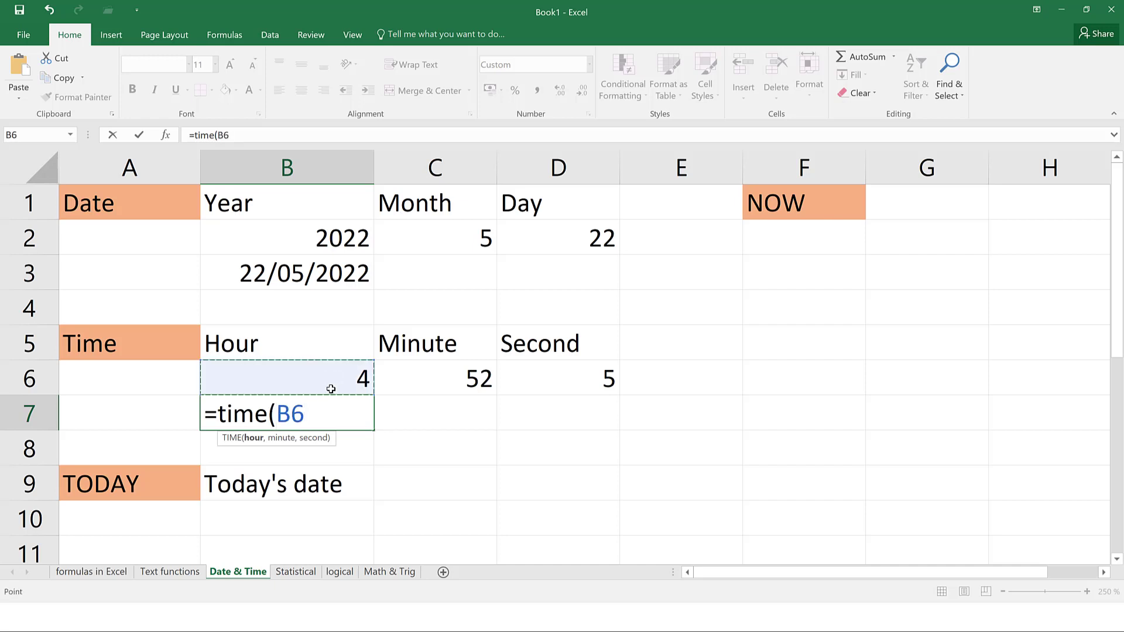
type(",")
left_click(409, 369)
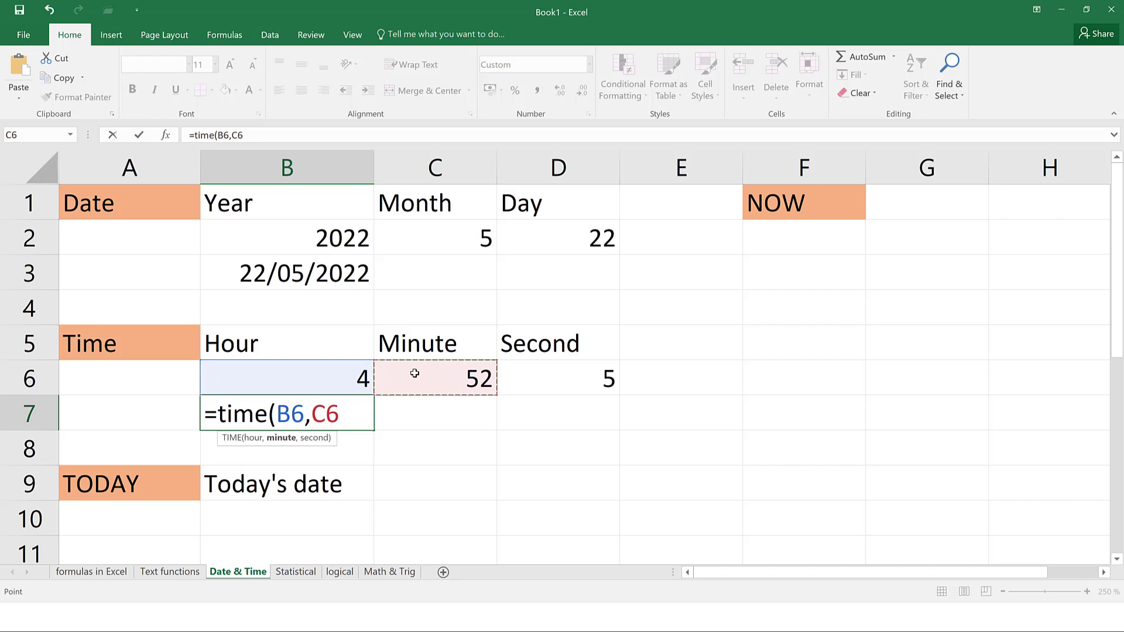
type(",")
left_click(503, 379)
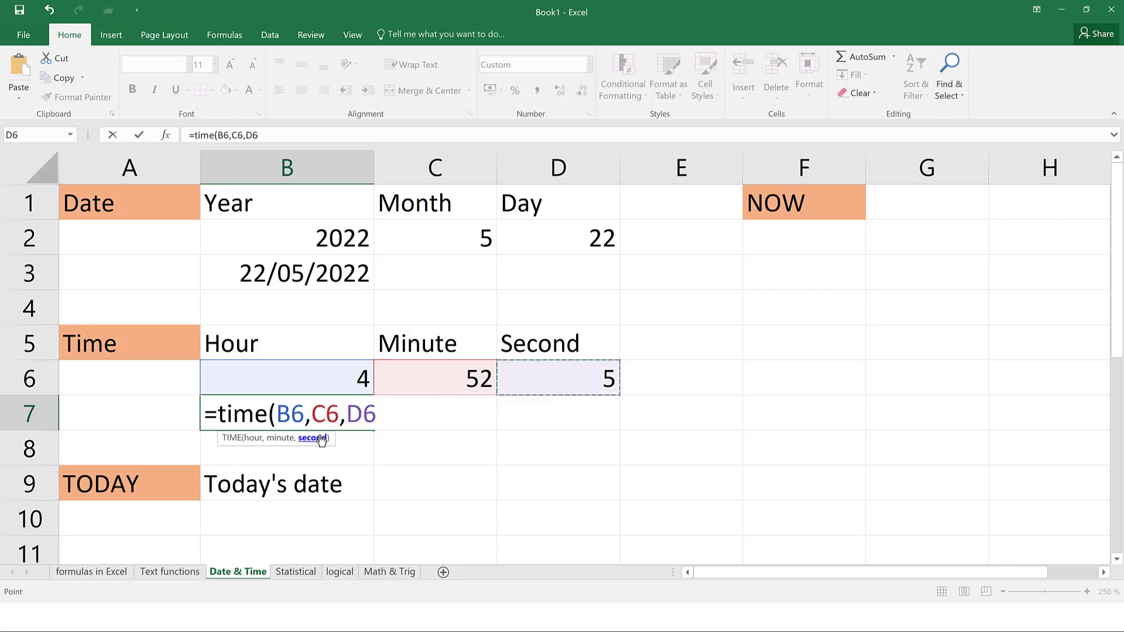
key("Return")
Check the B7 result, then start a =TODAY() formula in B10
left_click(322, 425)
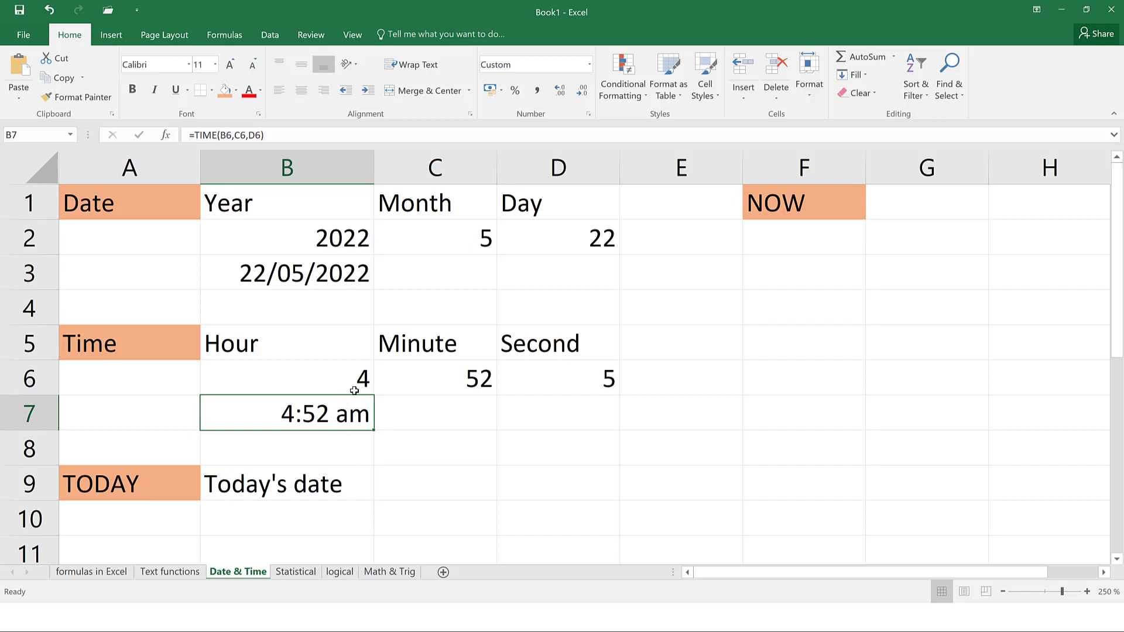
left_click(309, 508)
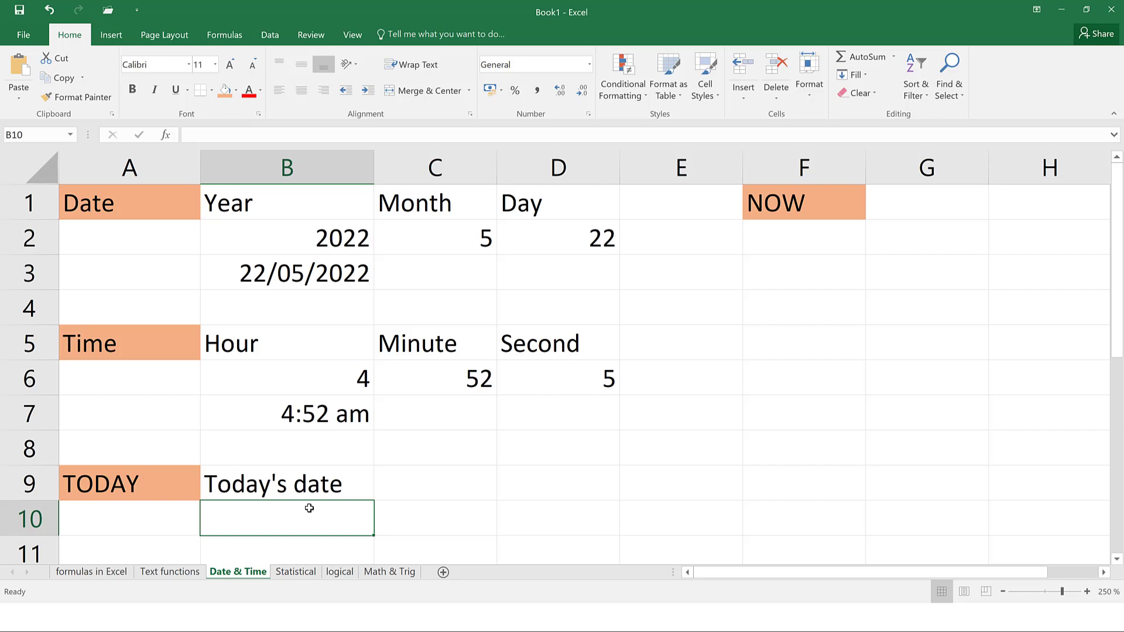
type("=toda")
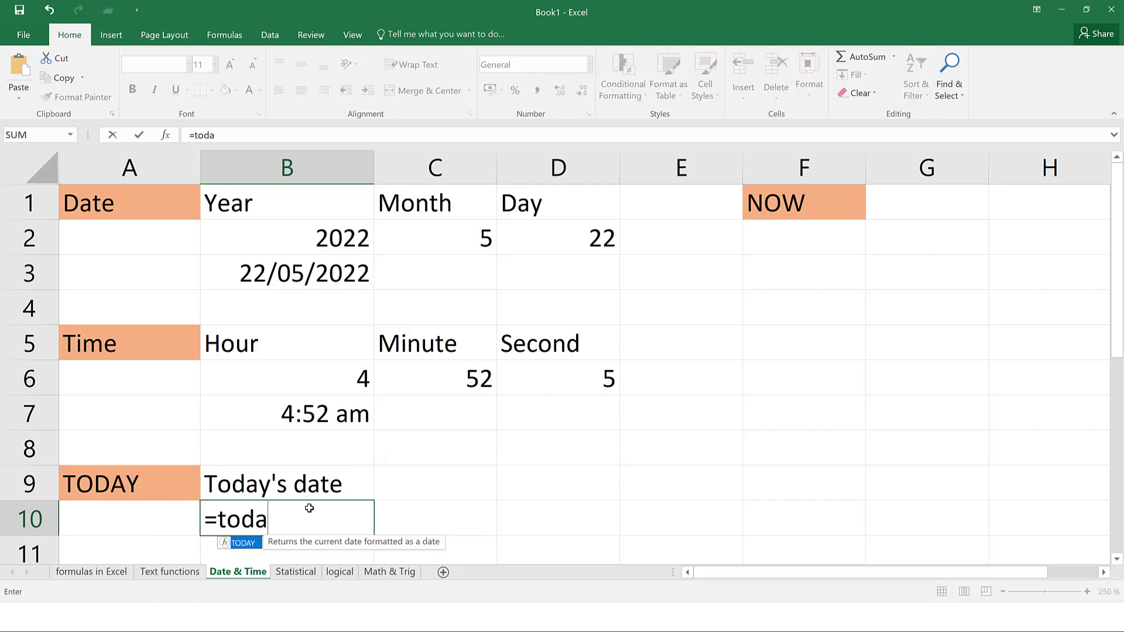
type("y(")
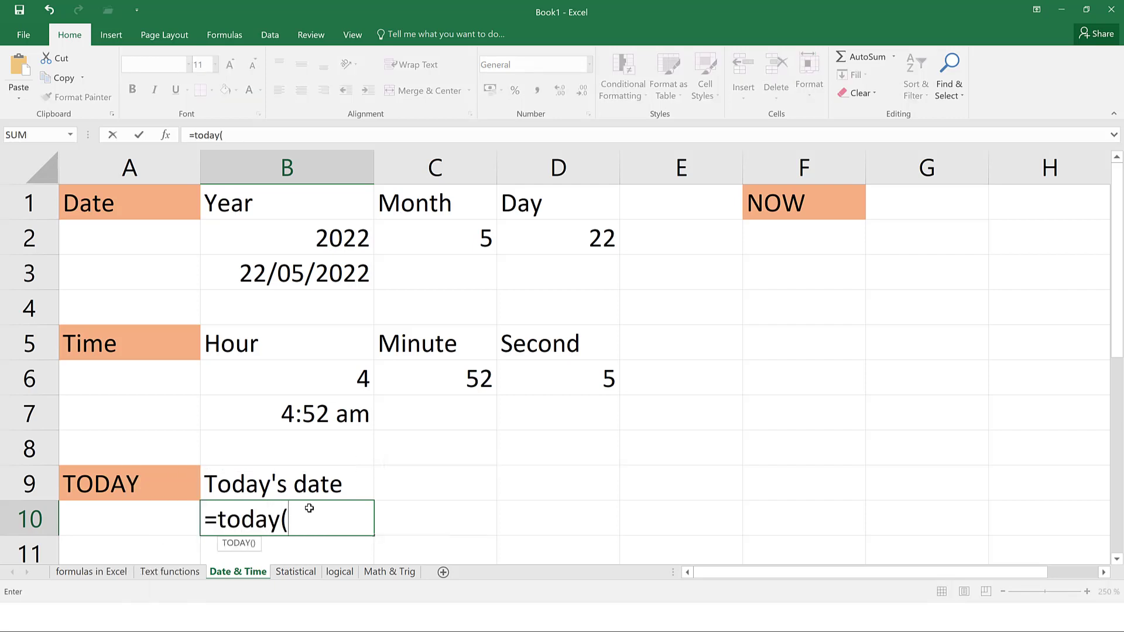
type(")")
Commit =TODAY() in B10 so it returns 22/05/2022, and check its formula
key("Return")
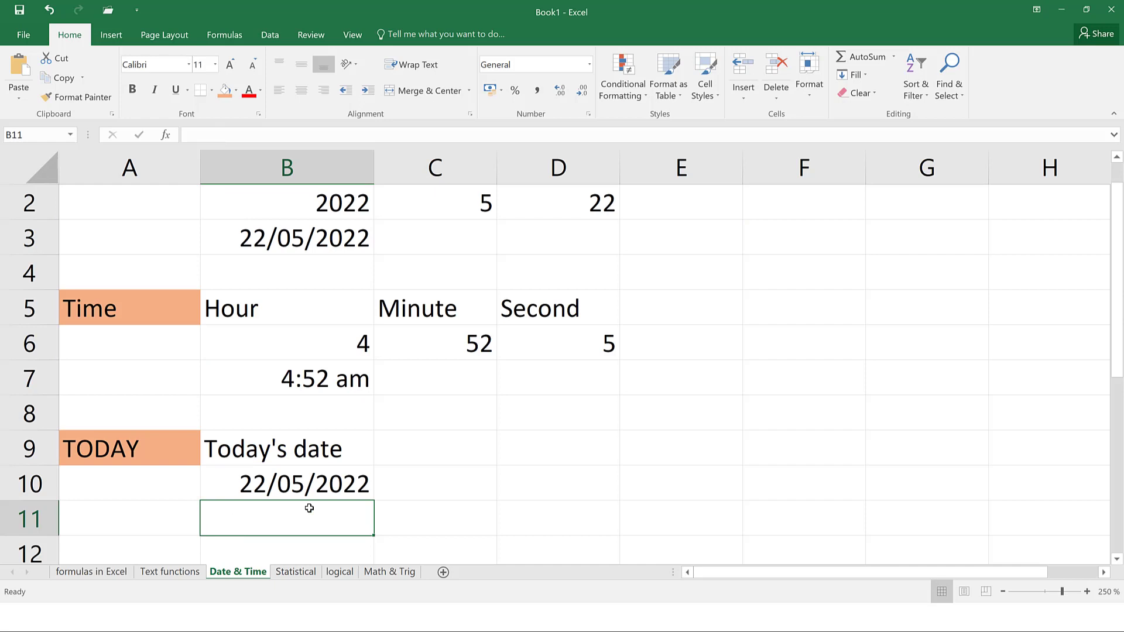
left_click(326, 490)
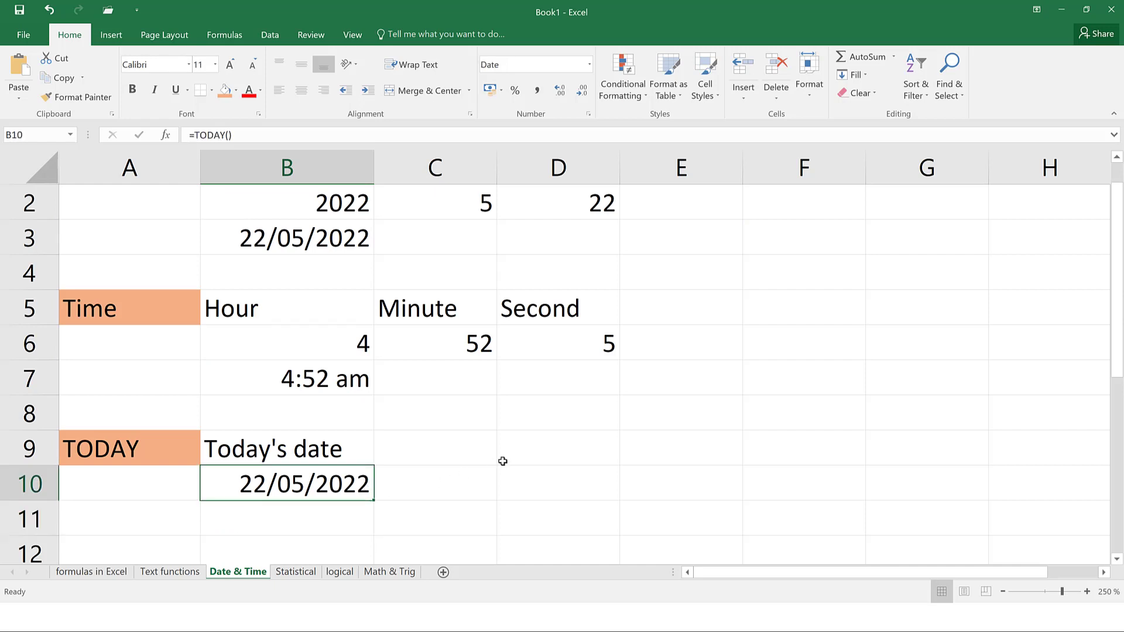
scroll(494, 459, "up", 1)
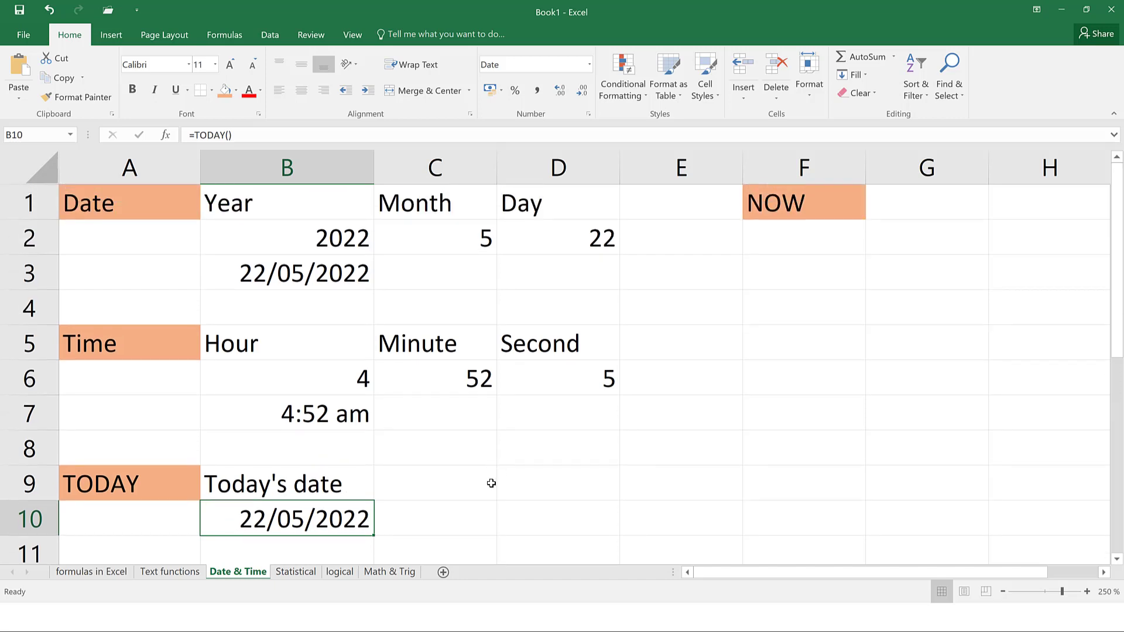
Enter =NOW() in G1 beside the NOW label, returning 22/05/2022 16:18
left_click(838, 210)
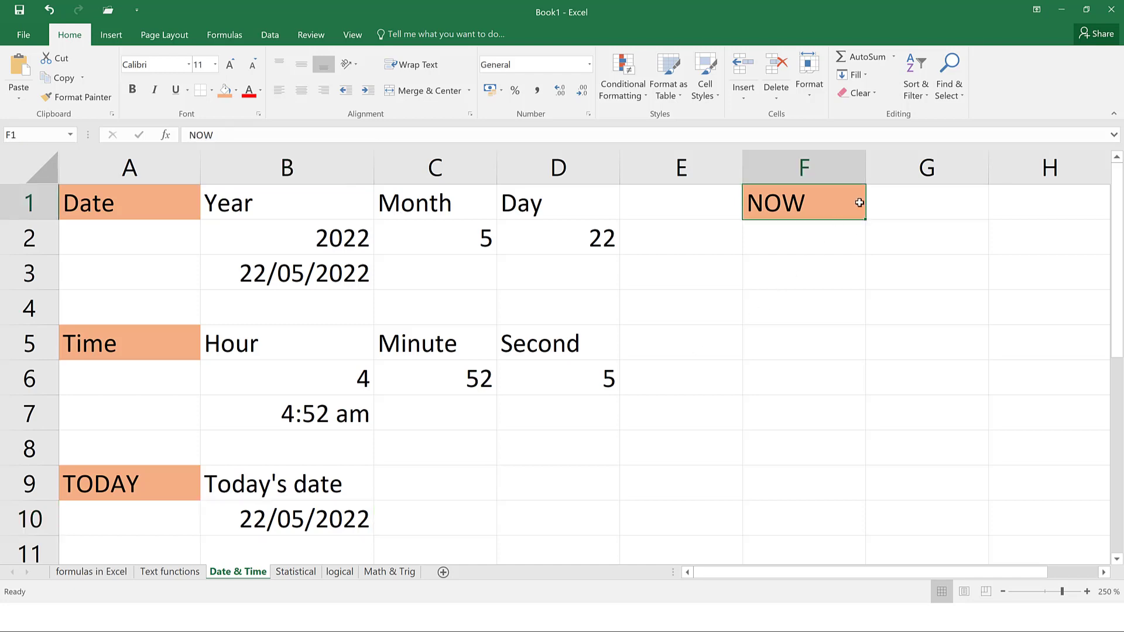
left_click(922, 202)
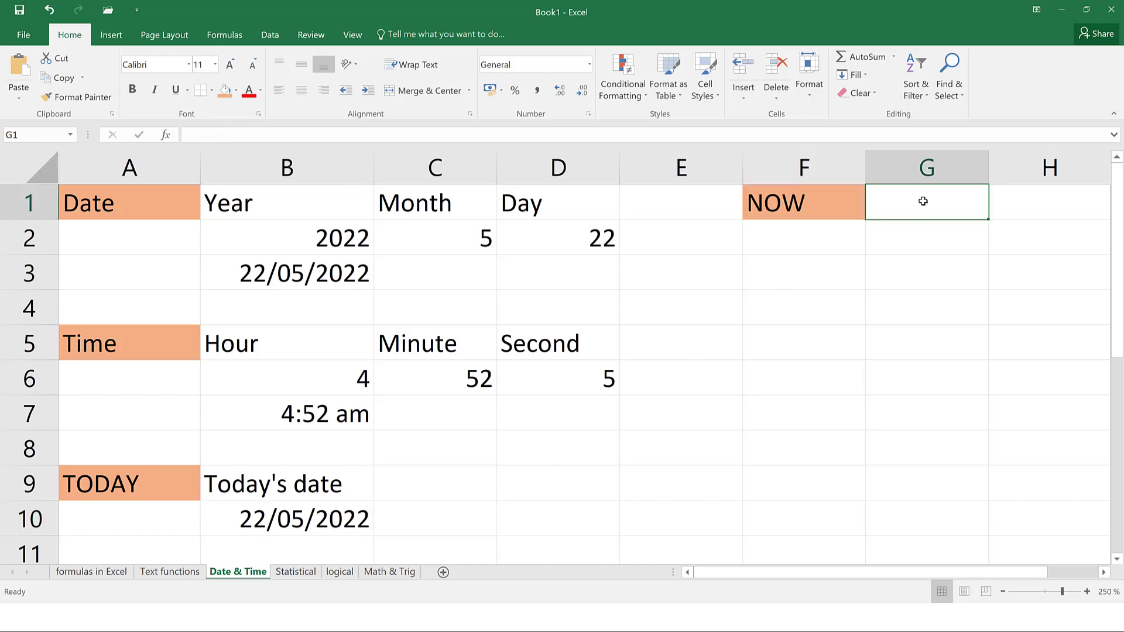
type("=now(")
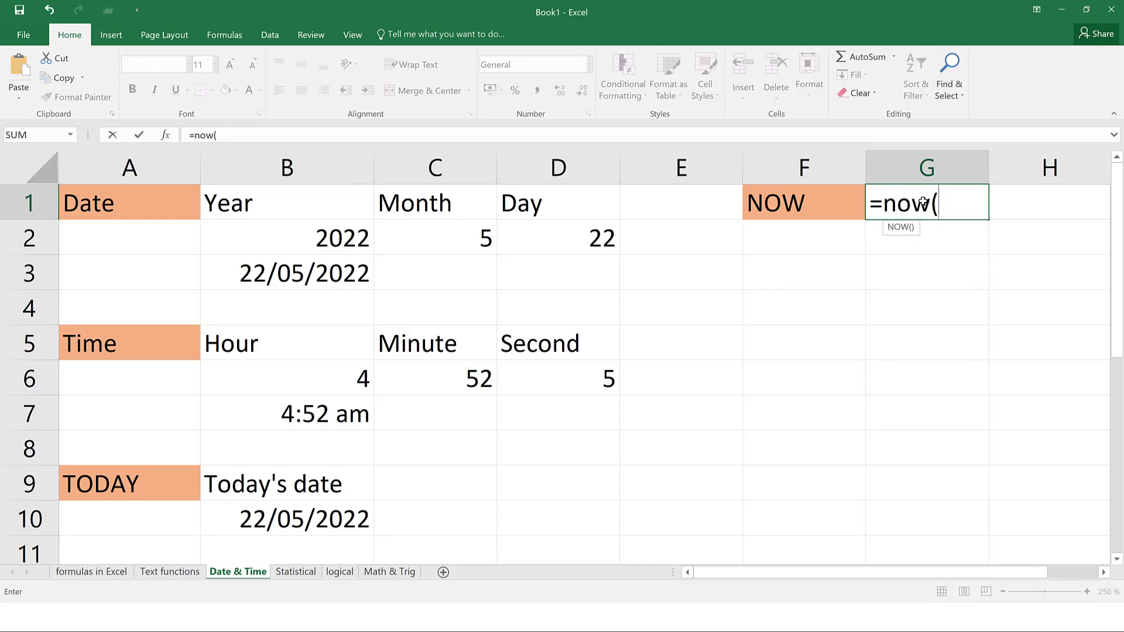
type(")")
key("Return")
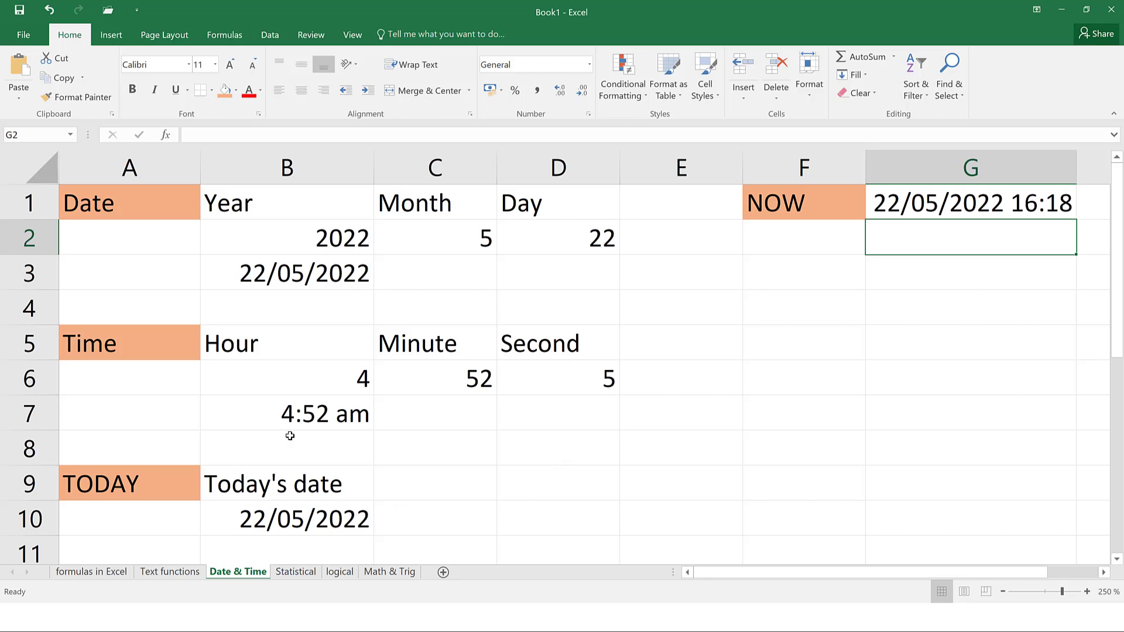
Open the Statistical sheet and select D2 for the first total score
left_click(295, 572)
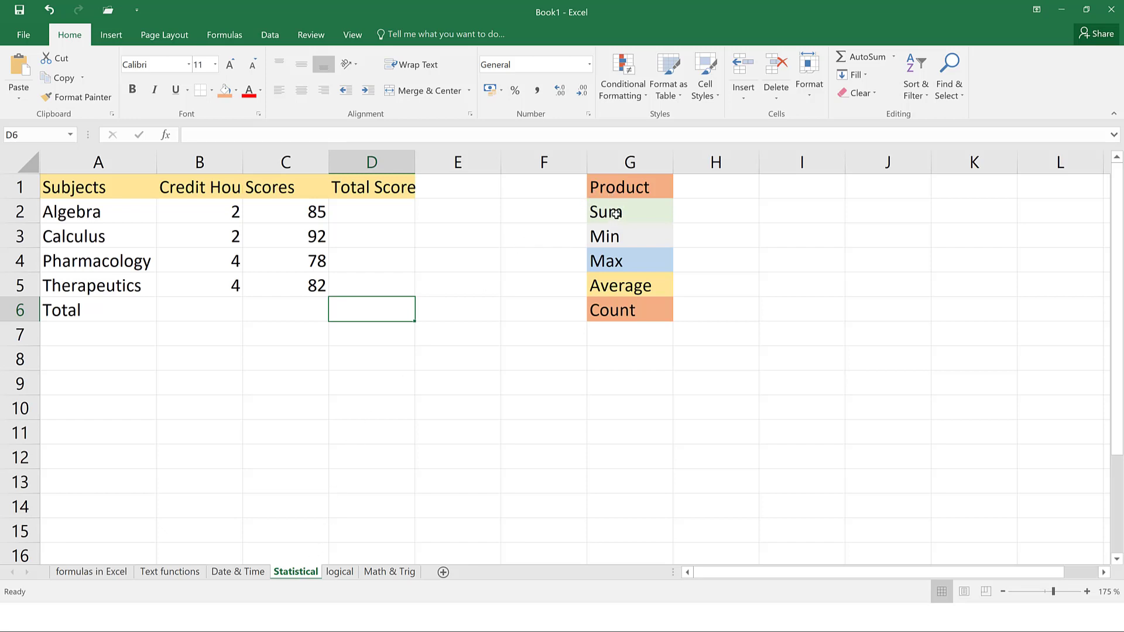
left_click(633, 187)
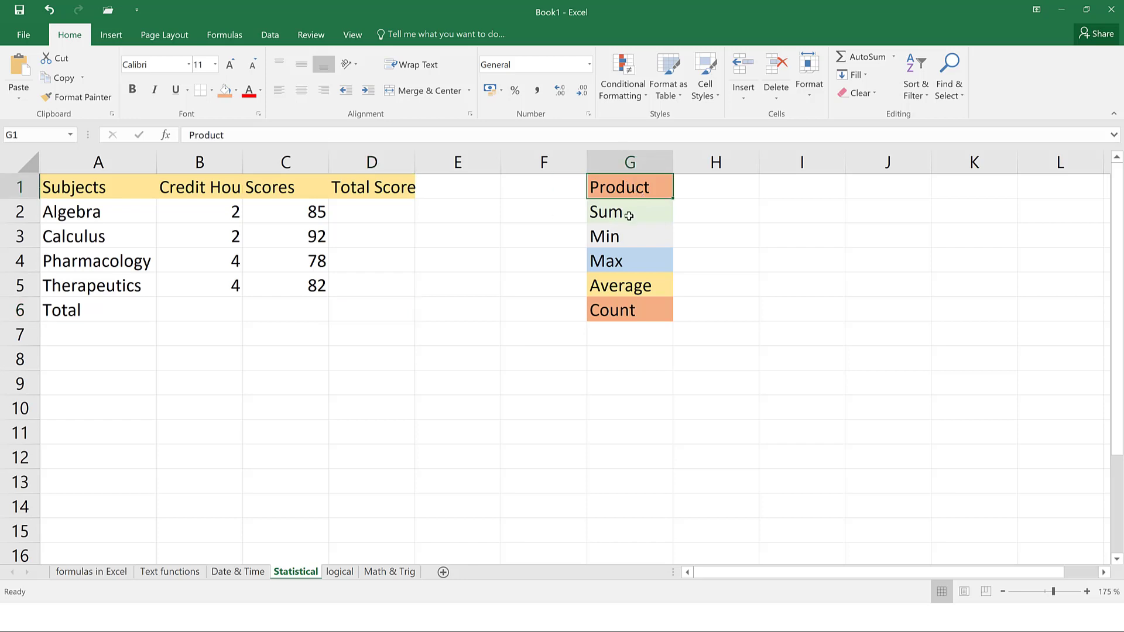
left_click(374, 218)
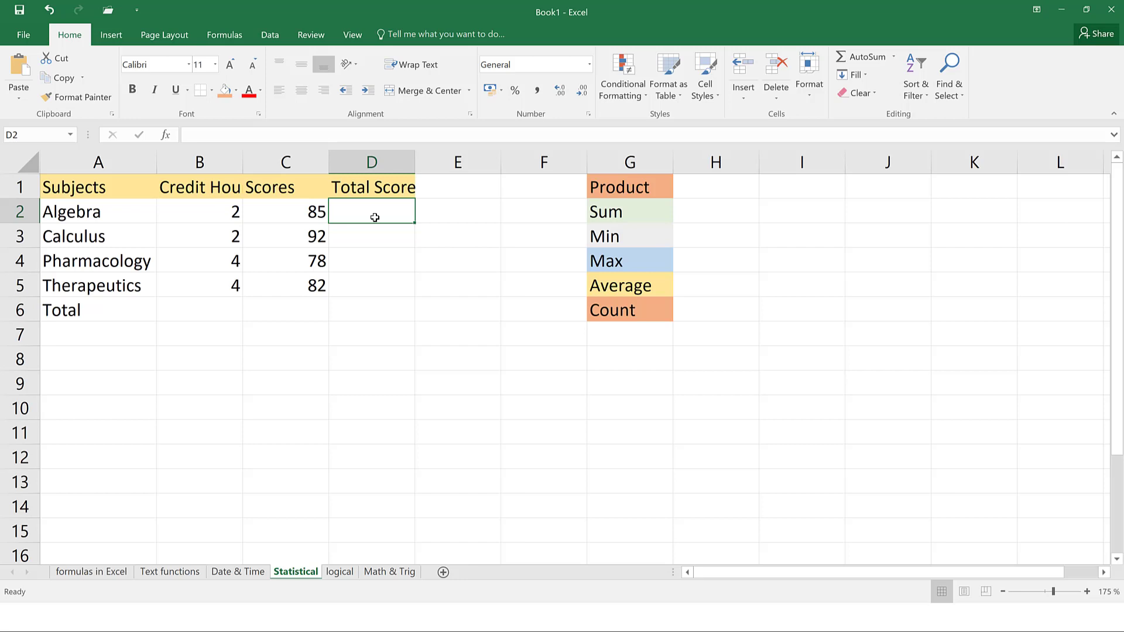
Discard the half-typed formula in D2 and auto-fit column B to show Credit Hours
type("=p")
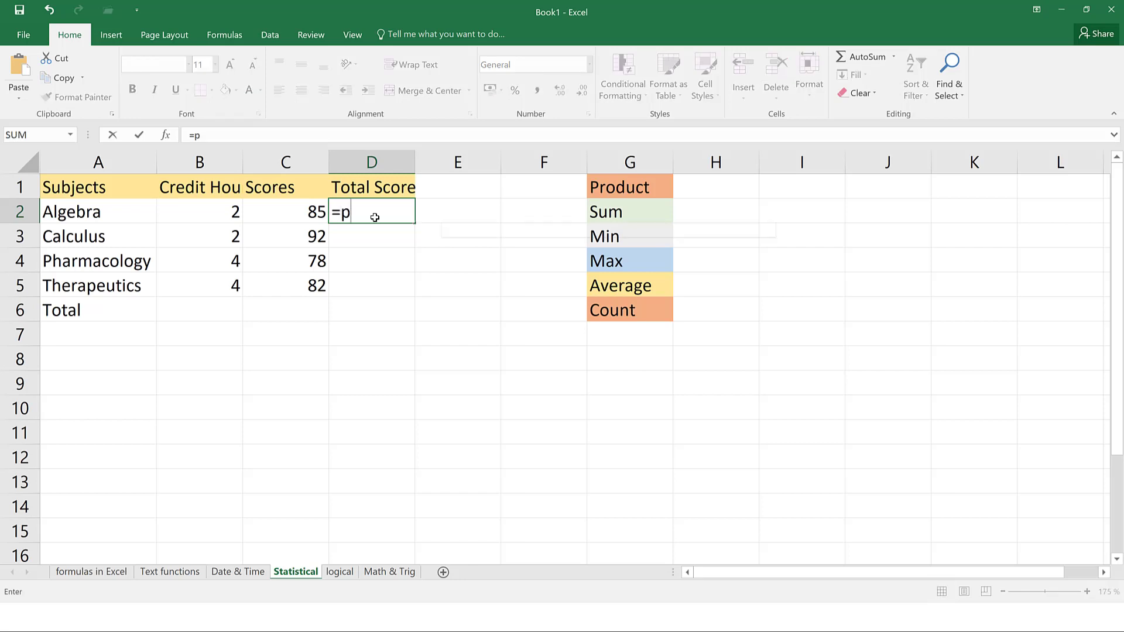
type("roduc")
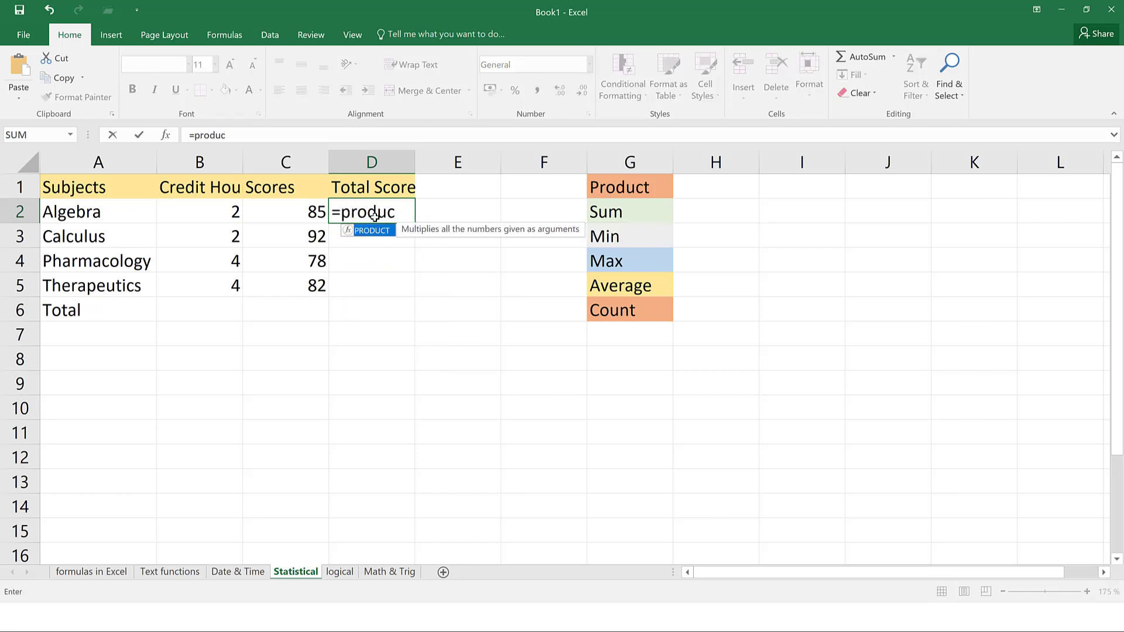
type("t(")
key("BackSpace")
key("BackSpace")
key("BackSpace")
key("BackSpace")
key("BackSpace")
key("BackSpace")
key("BackSpace")
key("BackSpace")
key("BackSpace")
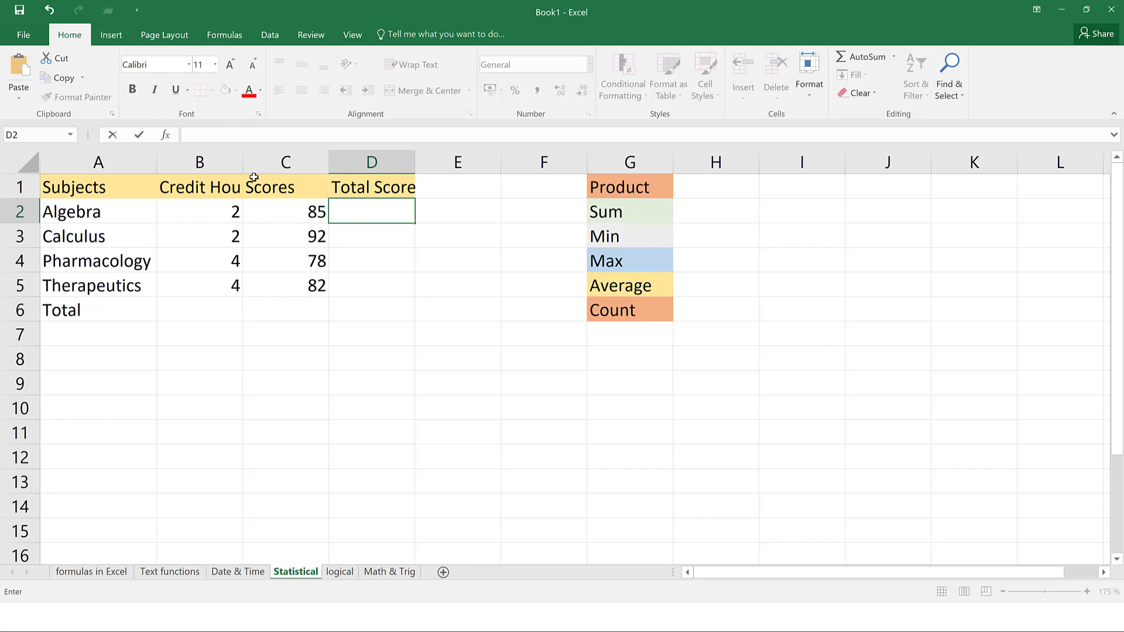
left_click(240, 164)
double_click(243, 162)
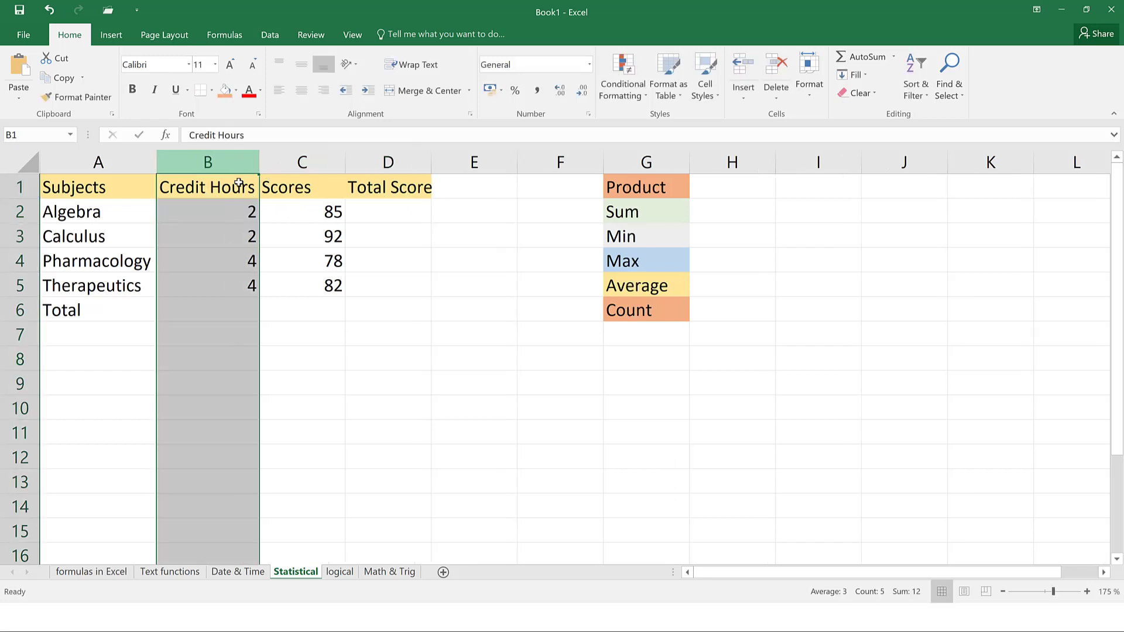
Enter =PRODUCT(B2,C2) in D2 to multiply credit hours by score
left_click(309, 209)
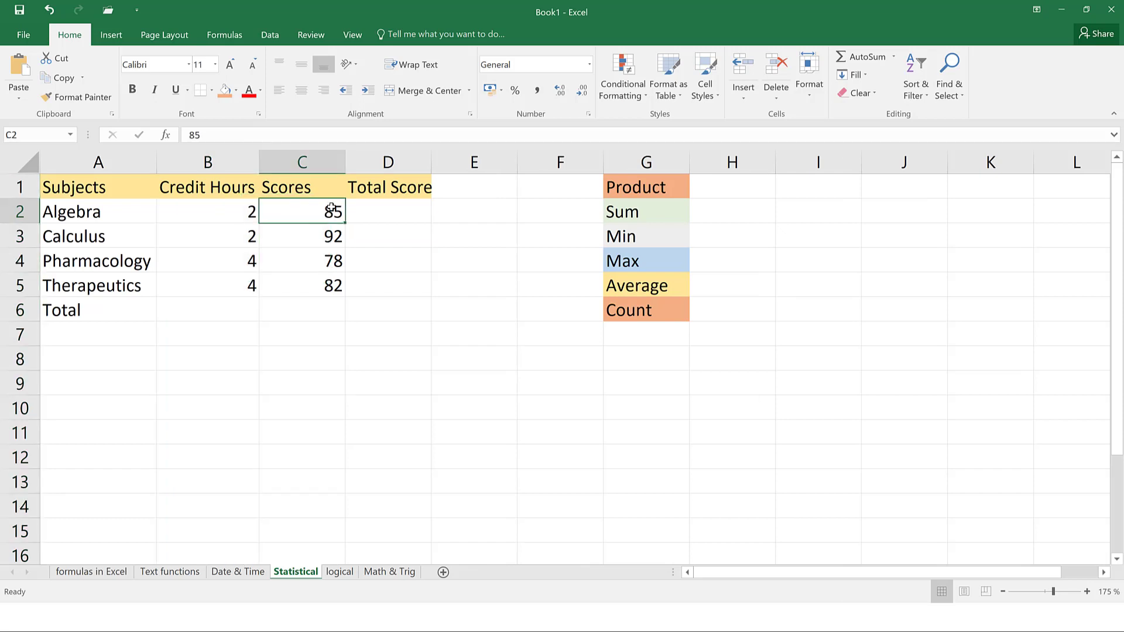
left_click(387, 212)
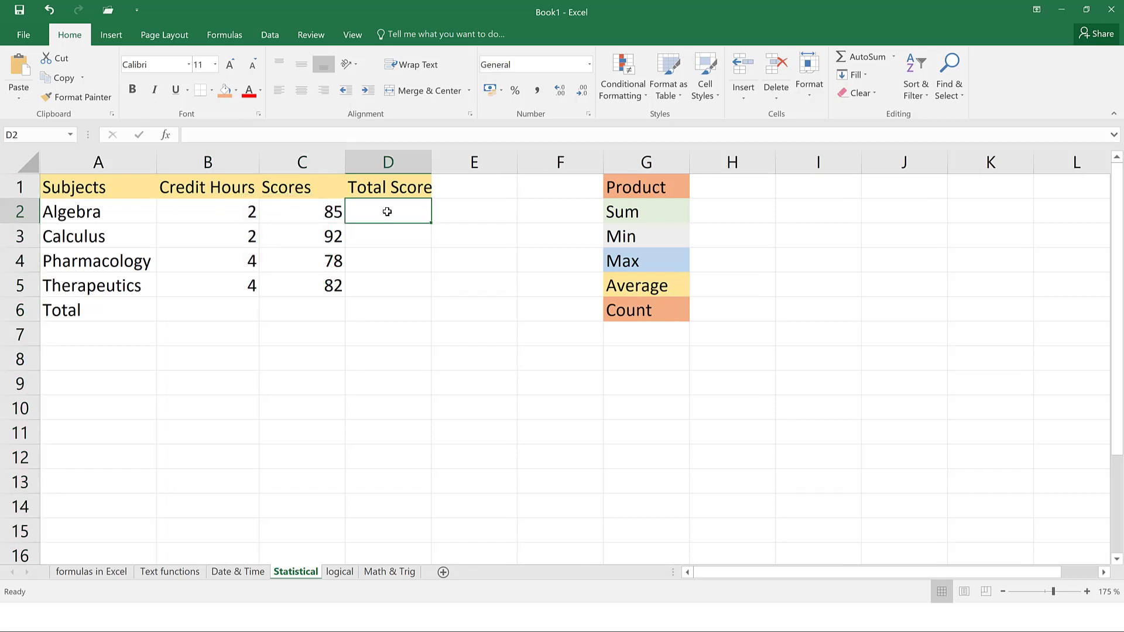
type("=prod")
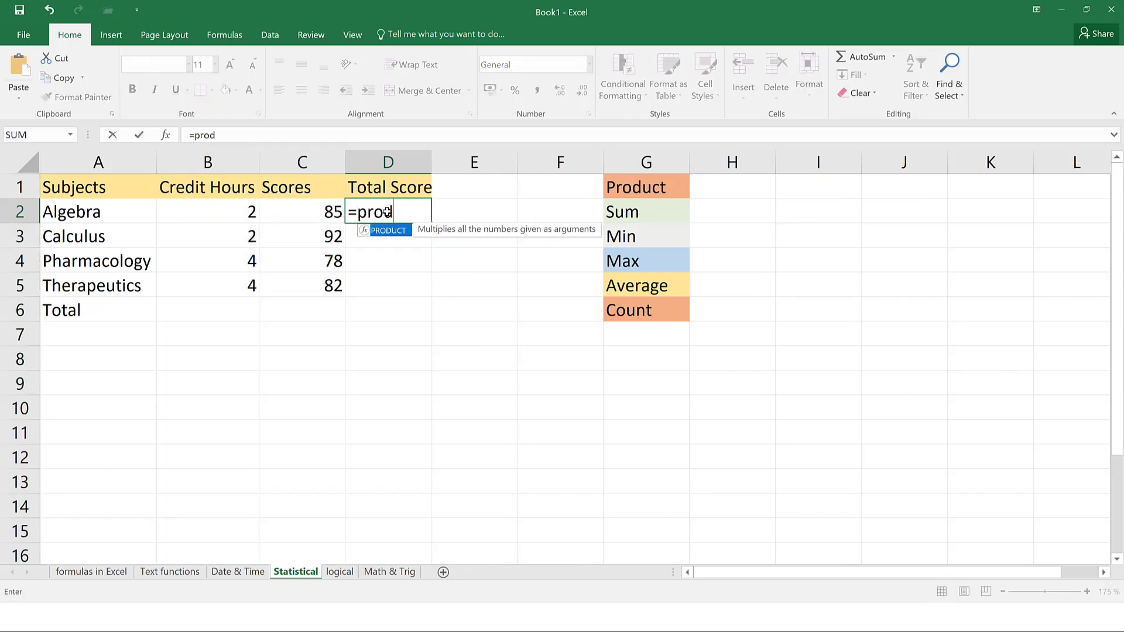
type("uct(")
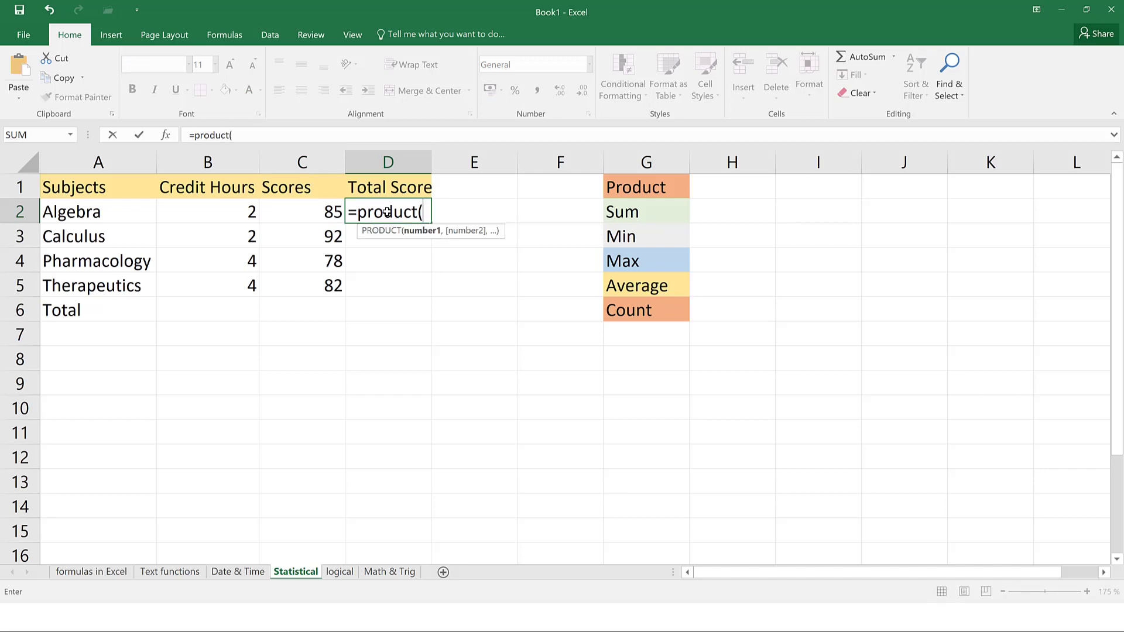
left_click(240, 212)
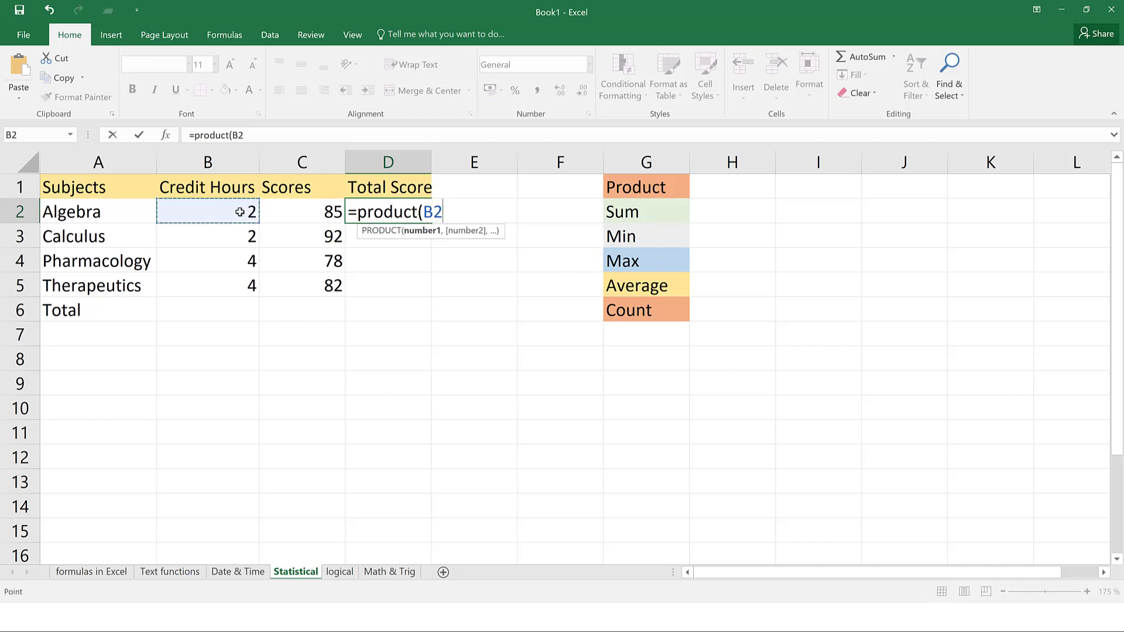
left_click(297, 214)
left_click(238, 204)
type(",")
left_click(312, 212)
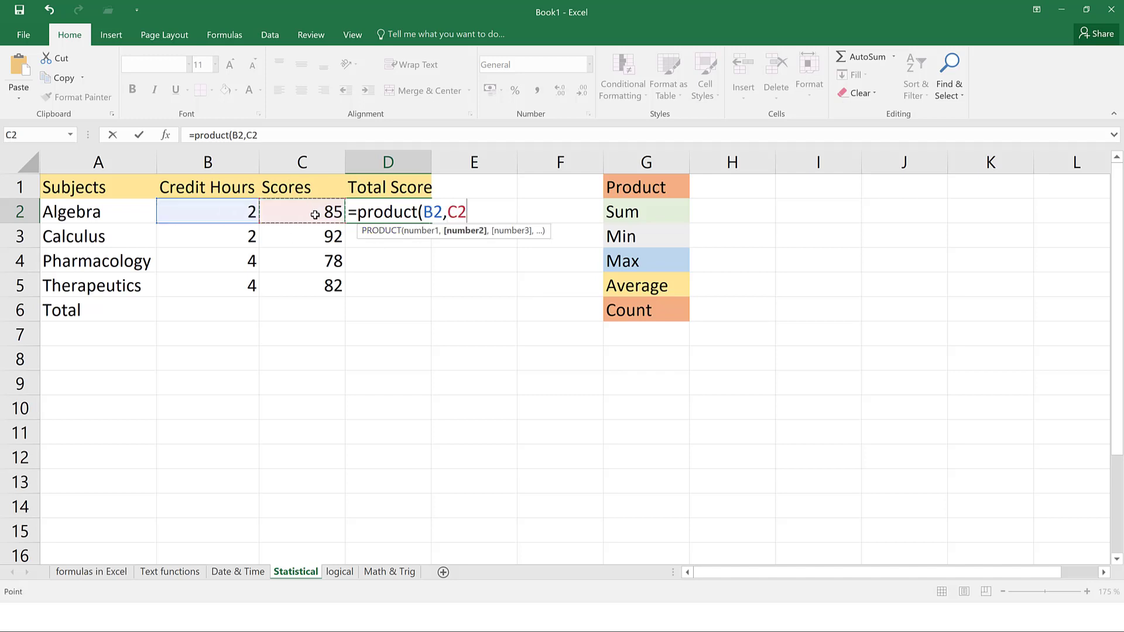
key("Return")
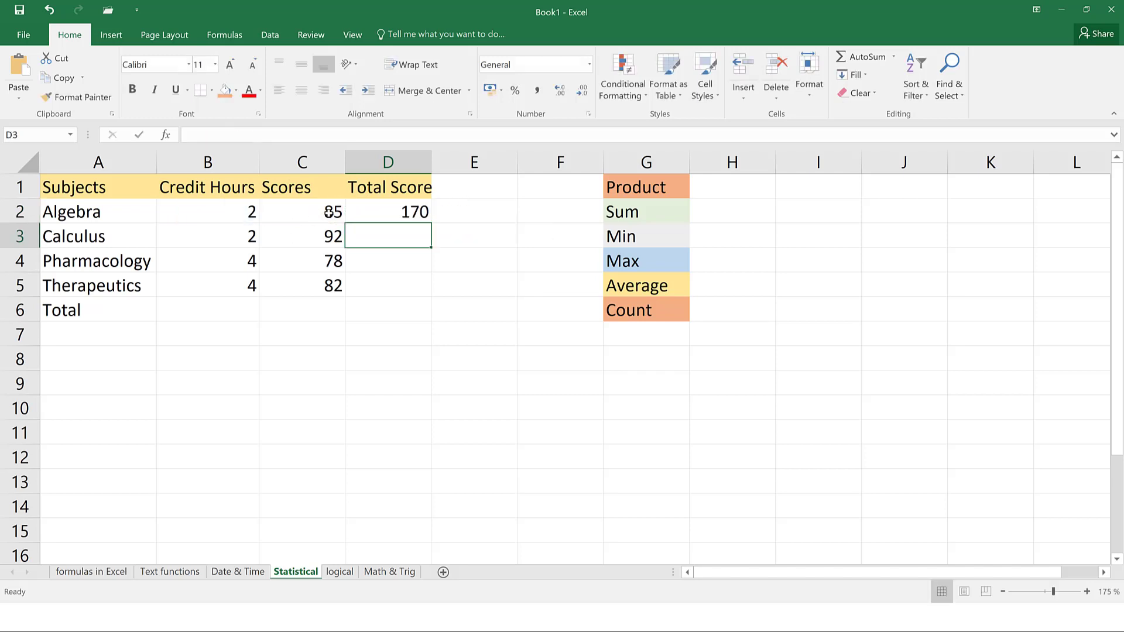
Fill the PRODUCT formula down to D5, giving 170, 184, 312 and 328
left_click(411, 213)
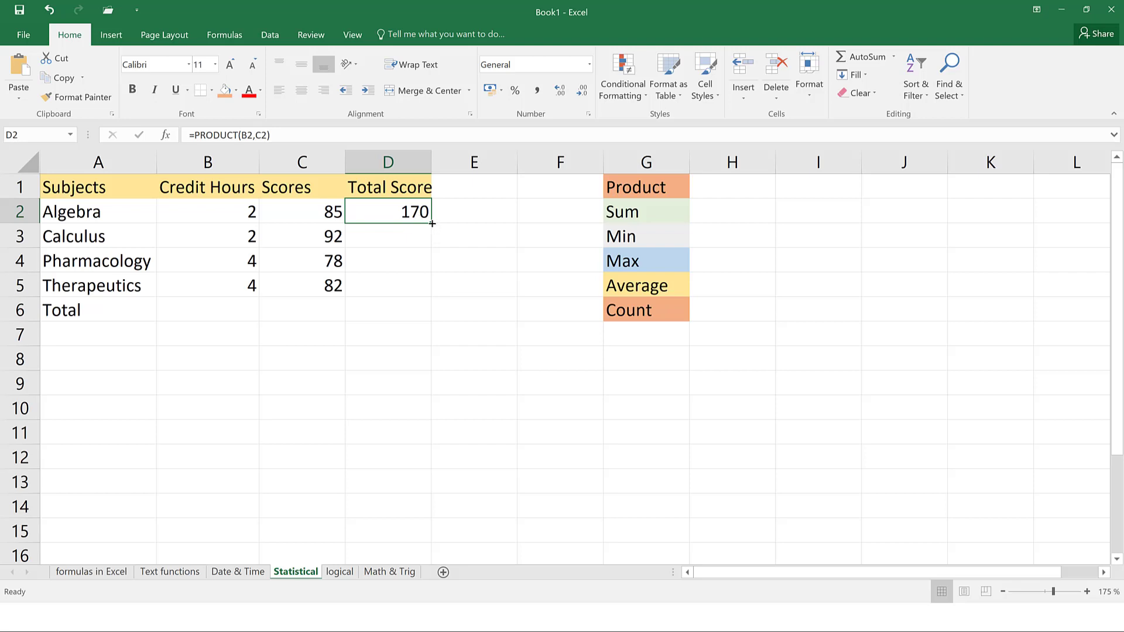
left_click_drag(433, 226, 433, 296)
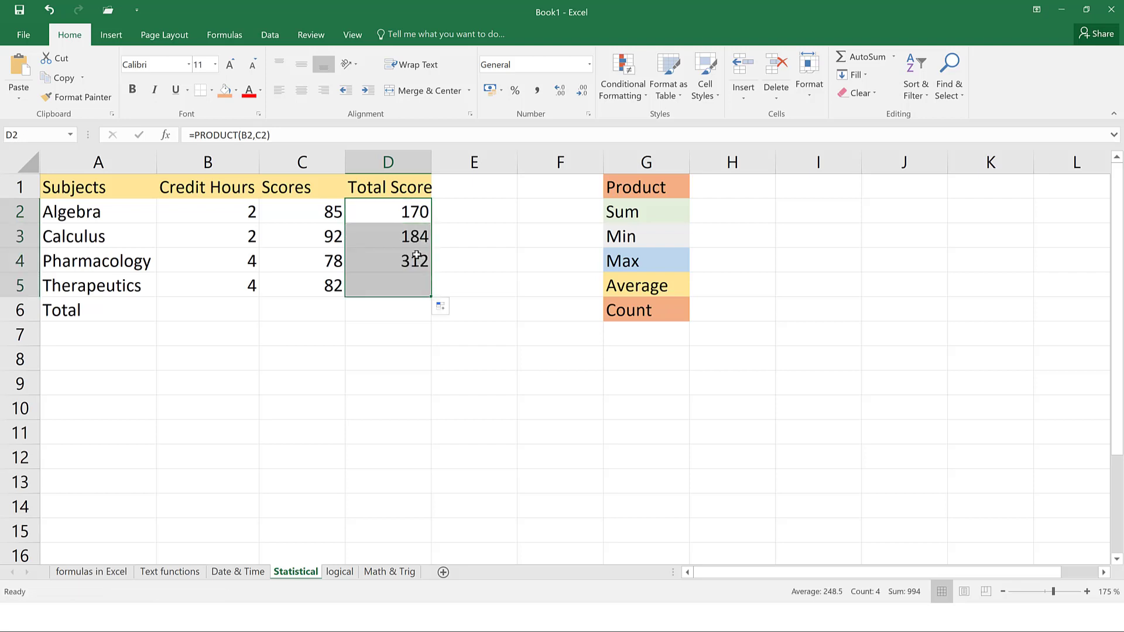
left_click(381, 320)
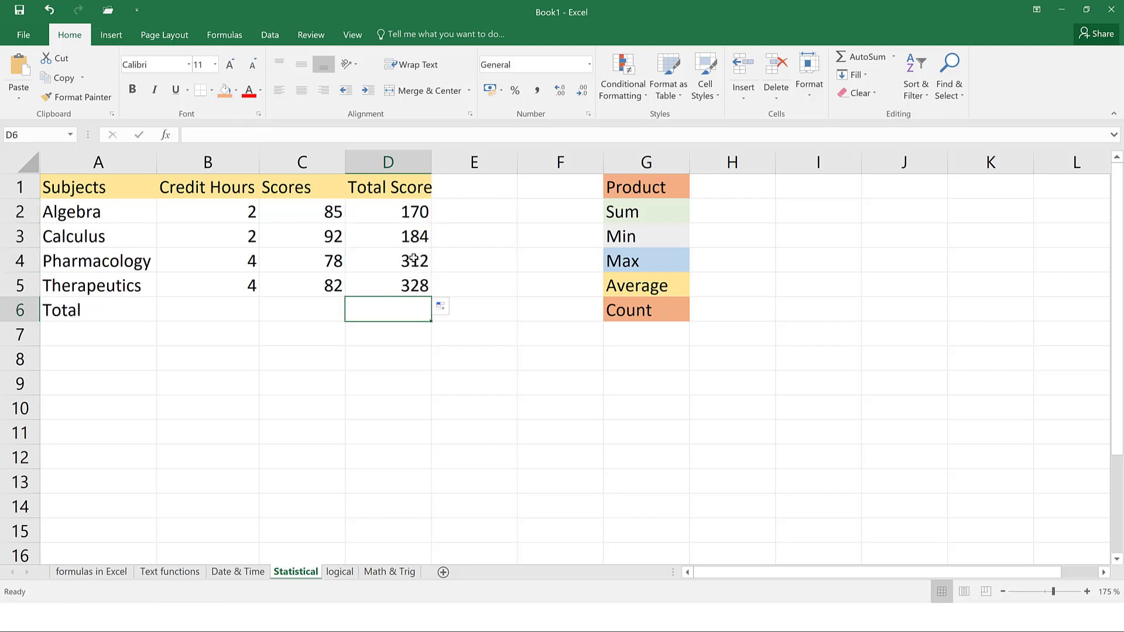
left_click(413, 245)
left_click(414, 260)
left_click(396, 298)
left_click(403, 288)
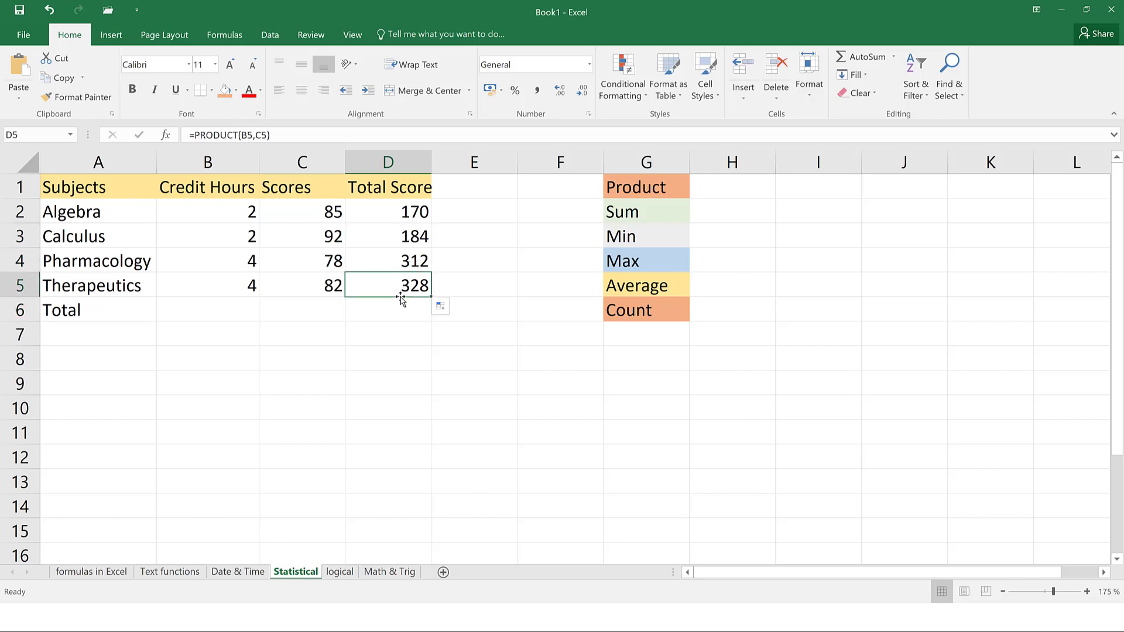
left_click(219, 310)
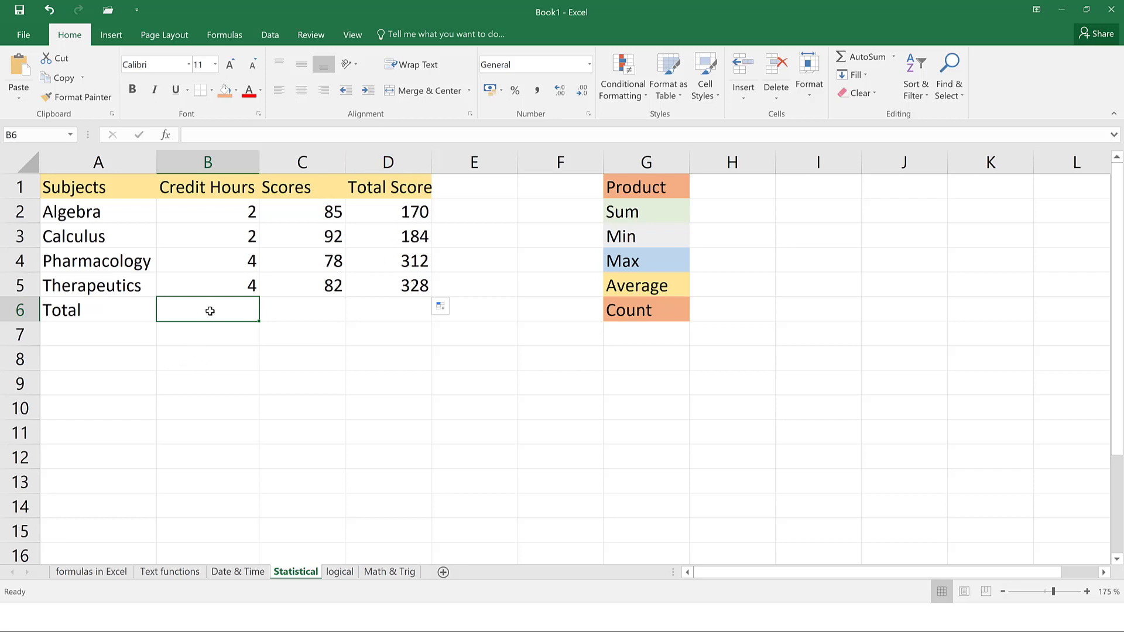
Sum Credit Hours, Scores and Total Score in row 6, giving 12, 337 and 994
type("=sum(")
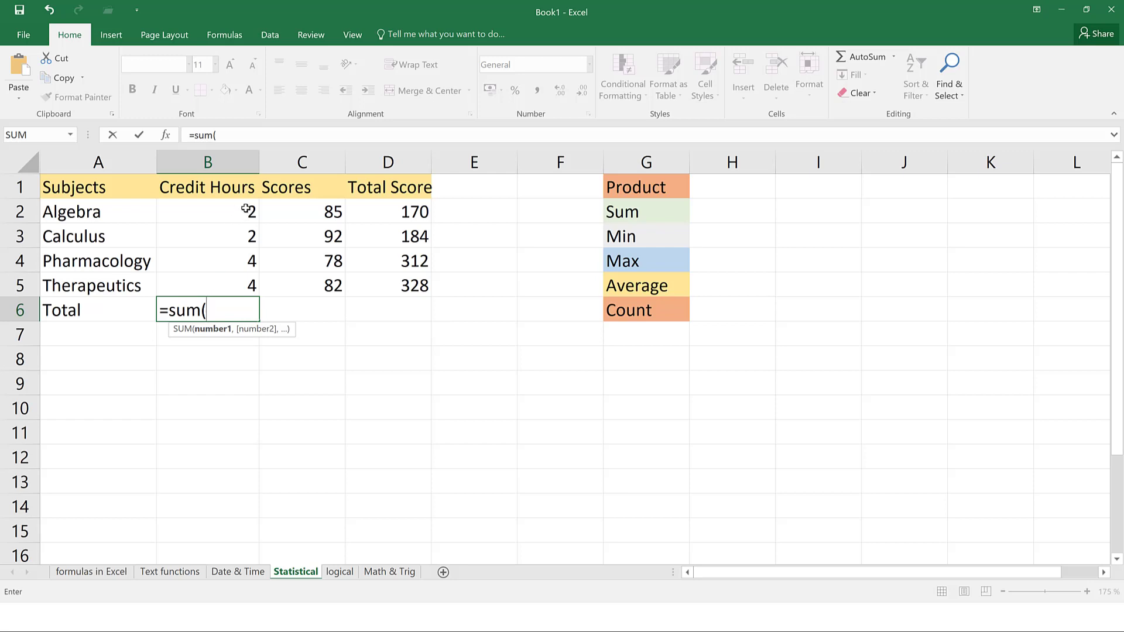
left_click_drag(246, 209, 241, 285)
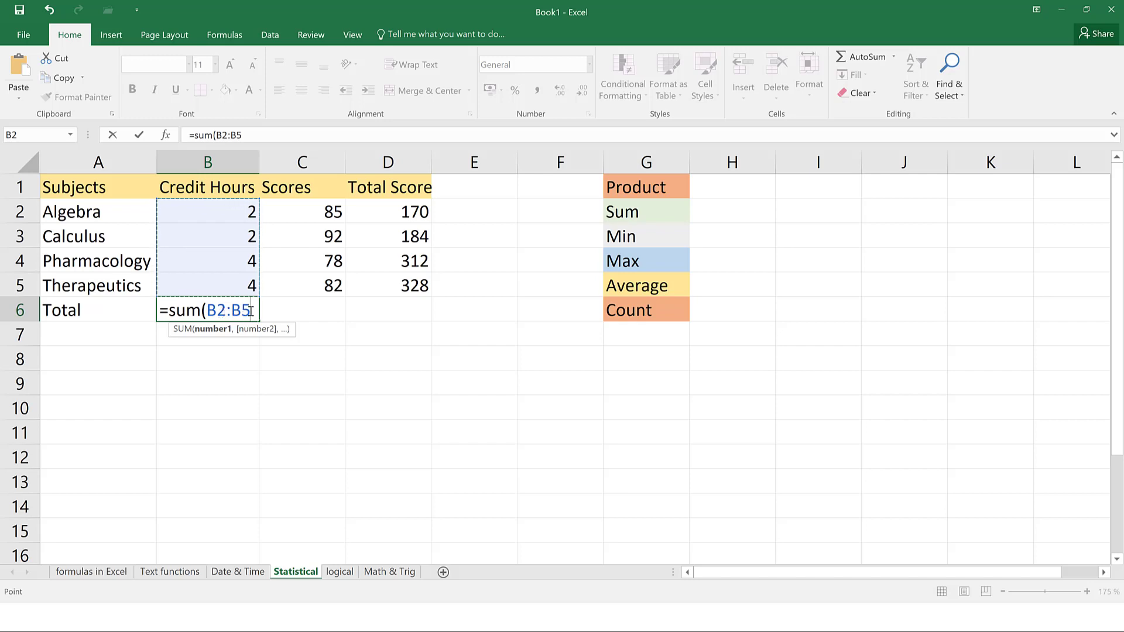
key("Return")
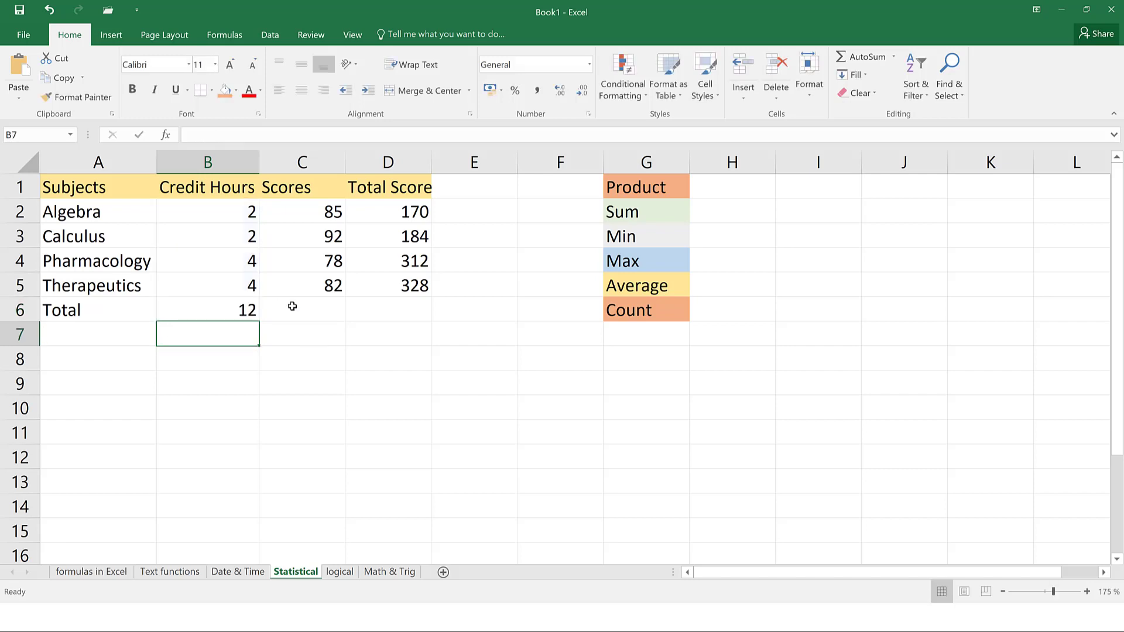
left_click(325, 304)
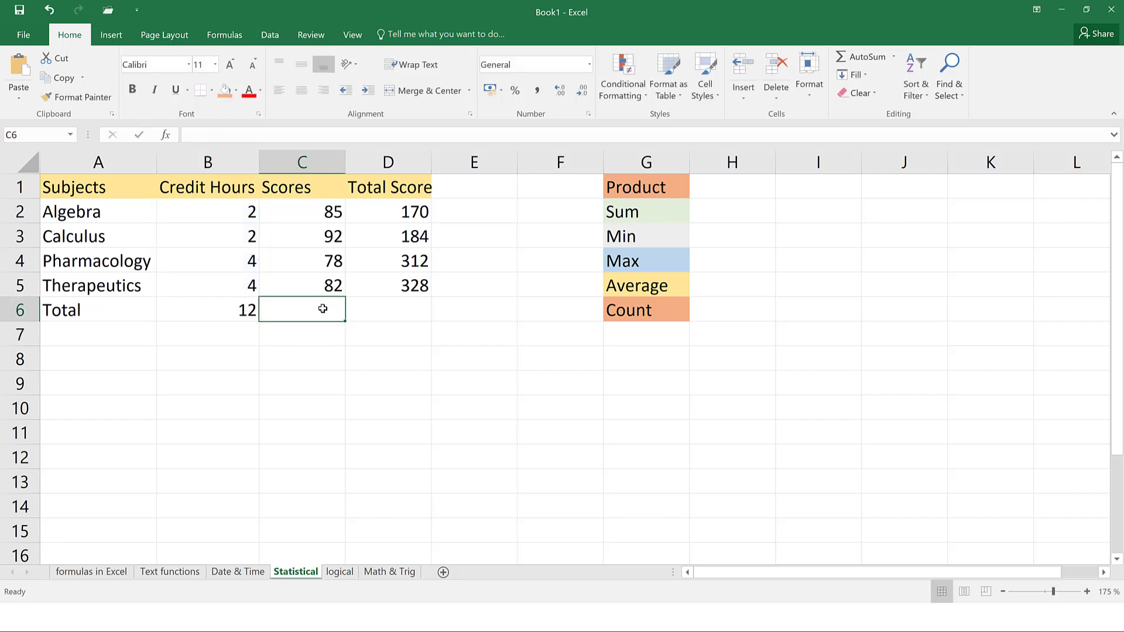
type("=sum")
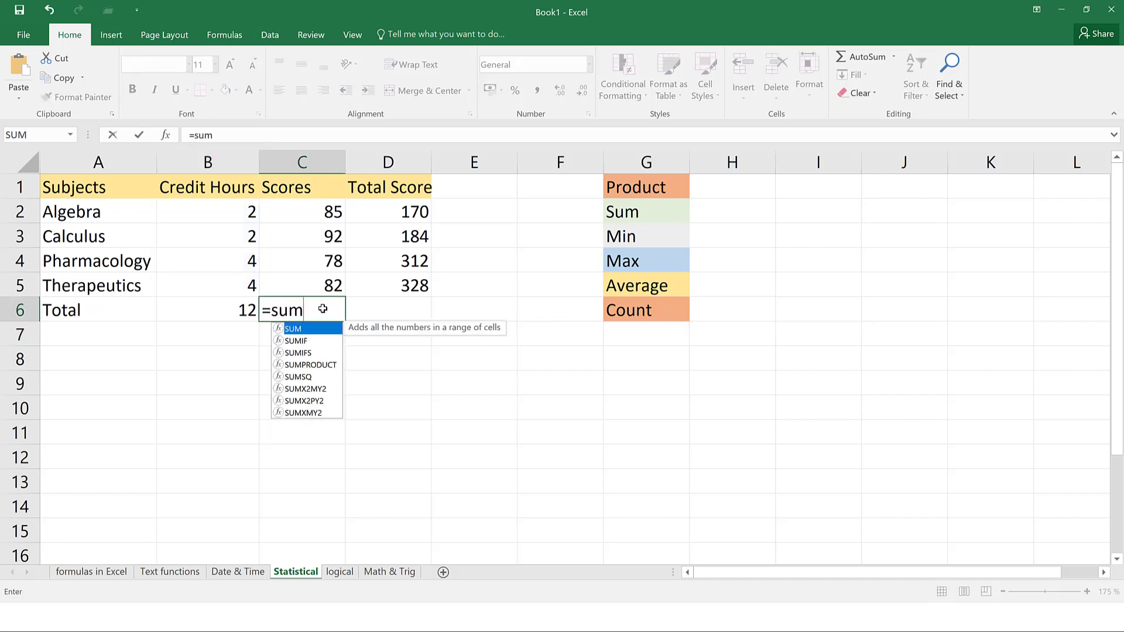
type("(")
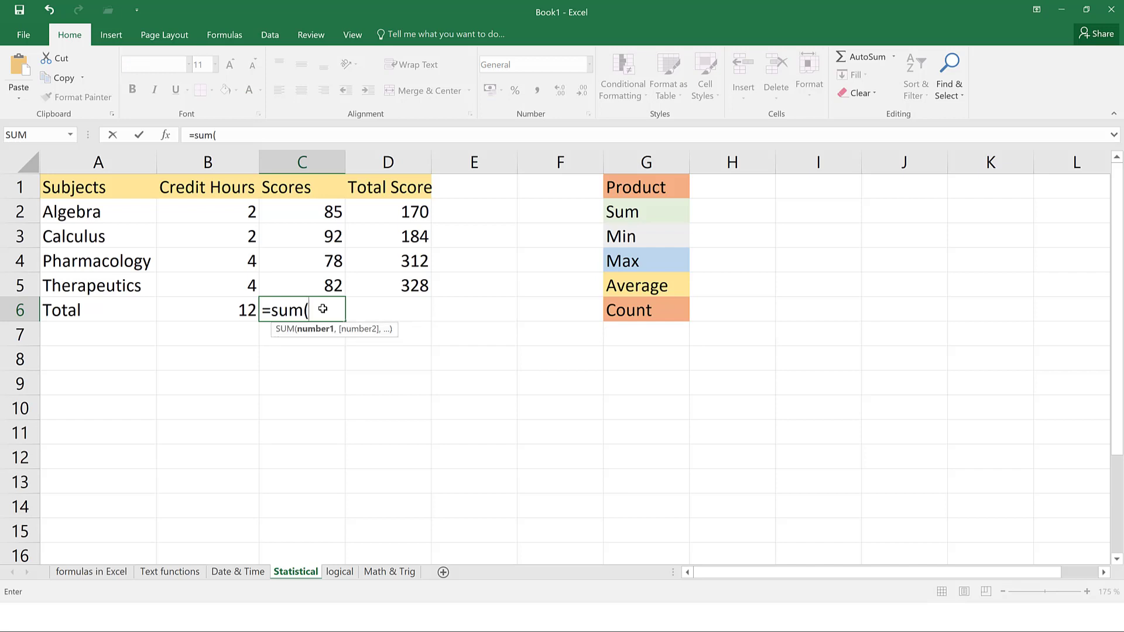
left_click_drag(309, 211, 310, 295)
key("Return")
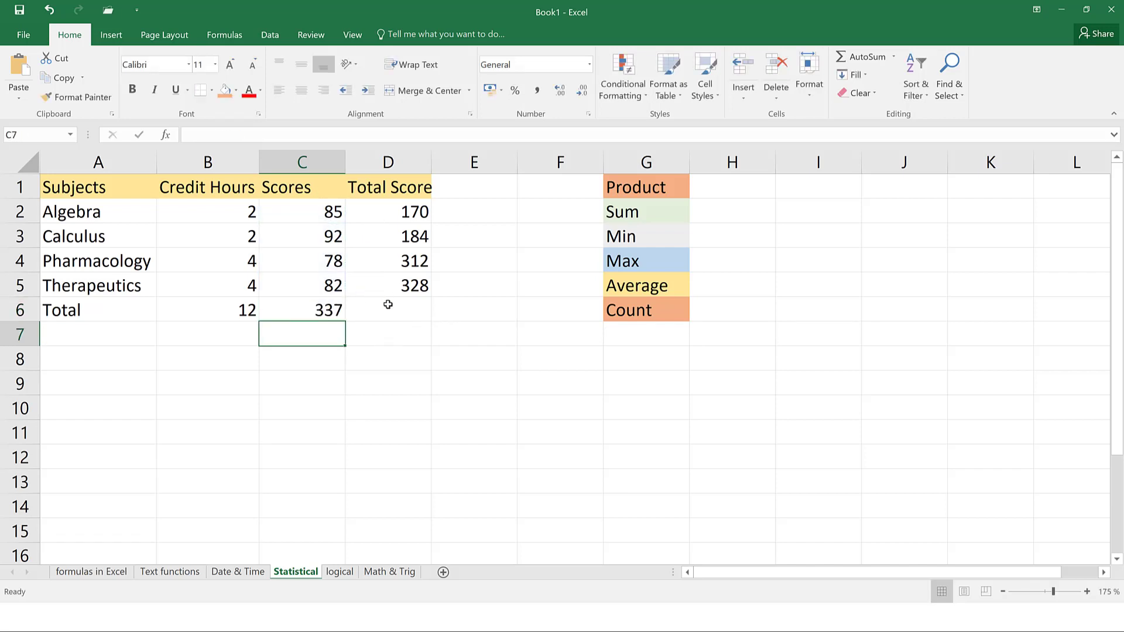
left_click(389, 308)
type("=s")
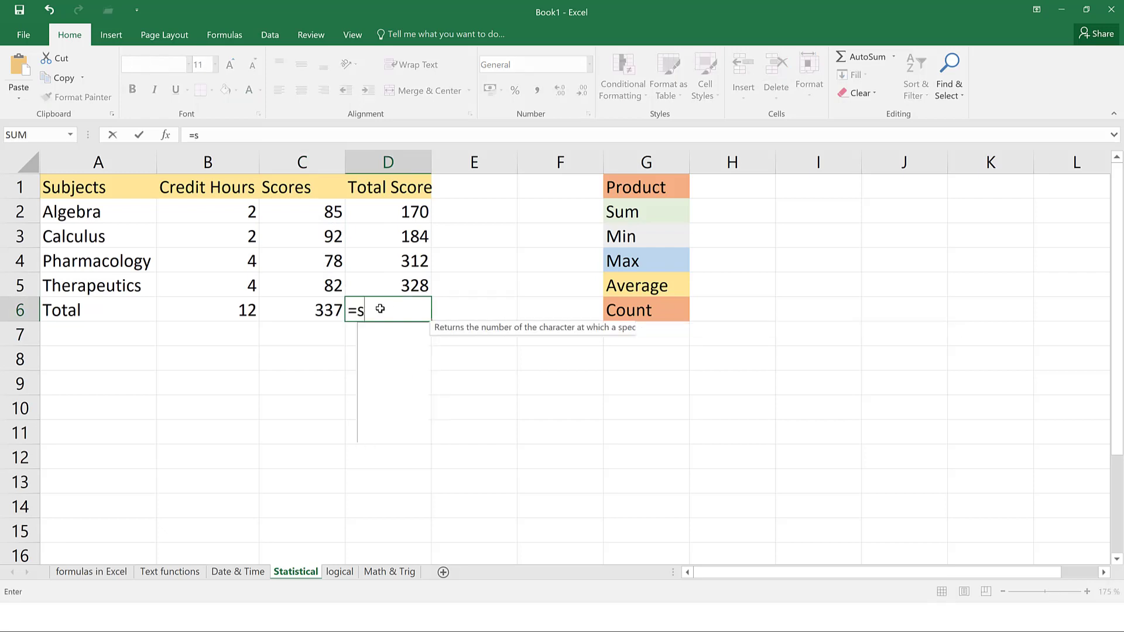
type("um(")
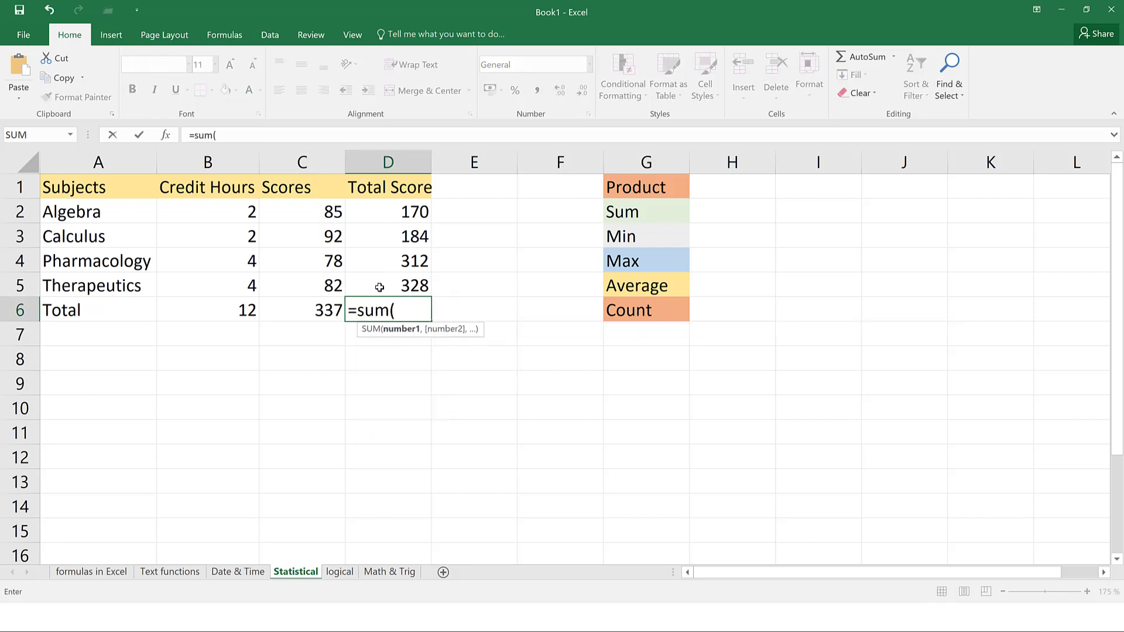
left_click_drag(367, 212, 406, 282)
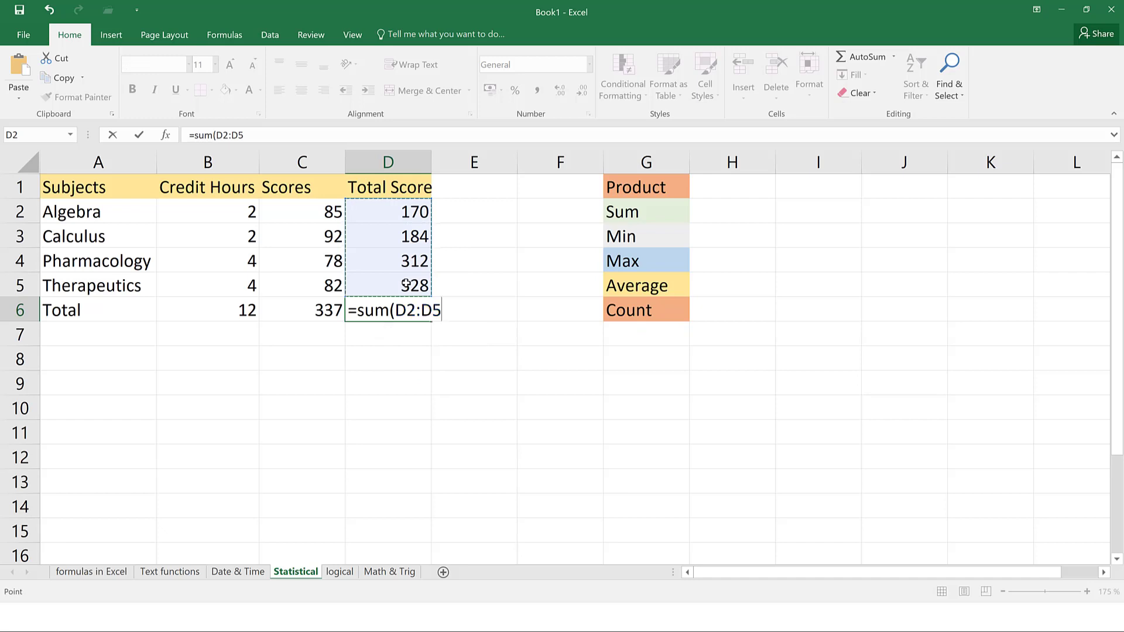
key("Return")
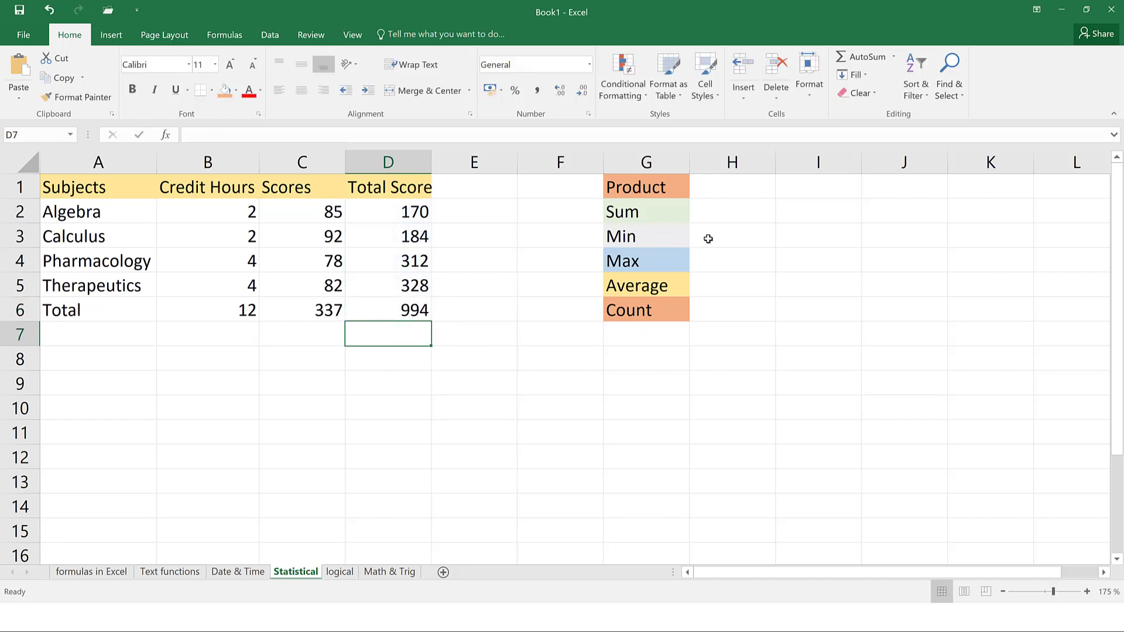
left_click(713, 241)
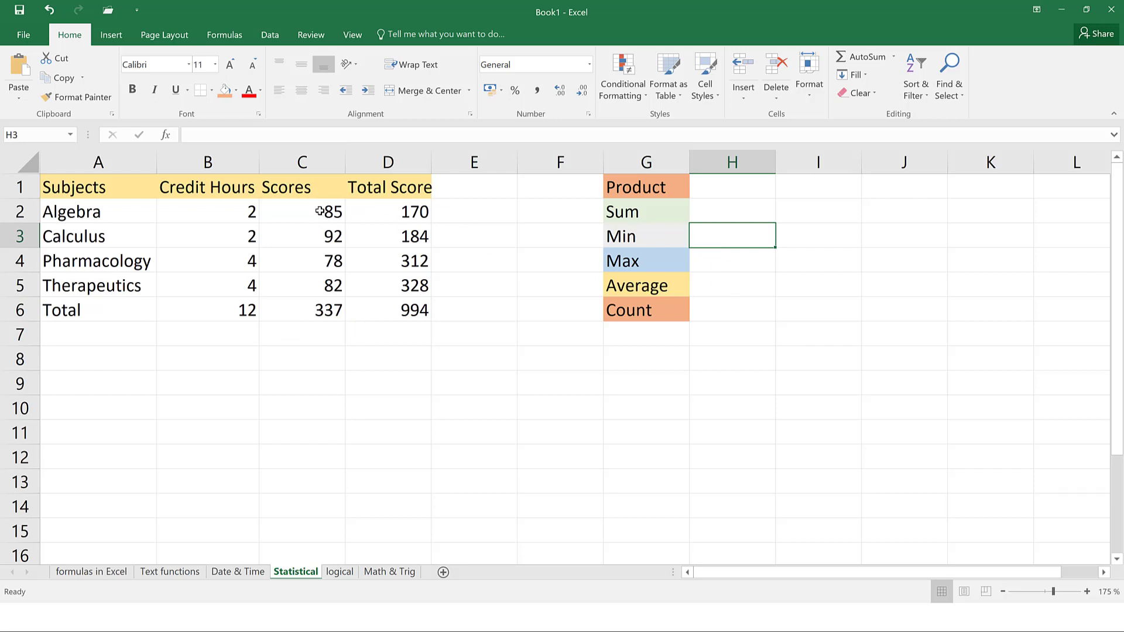
Enter =MIN(C2:C5) in H3 to find the lowest score, 78
left_click_drag(321, 213, 310, 273)
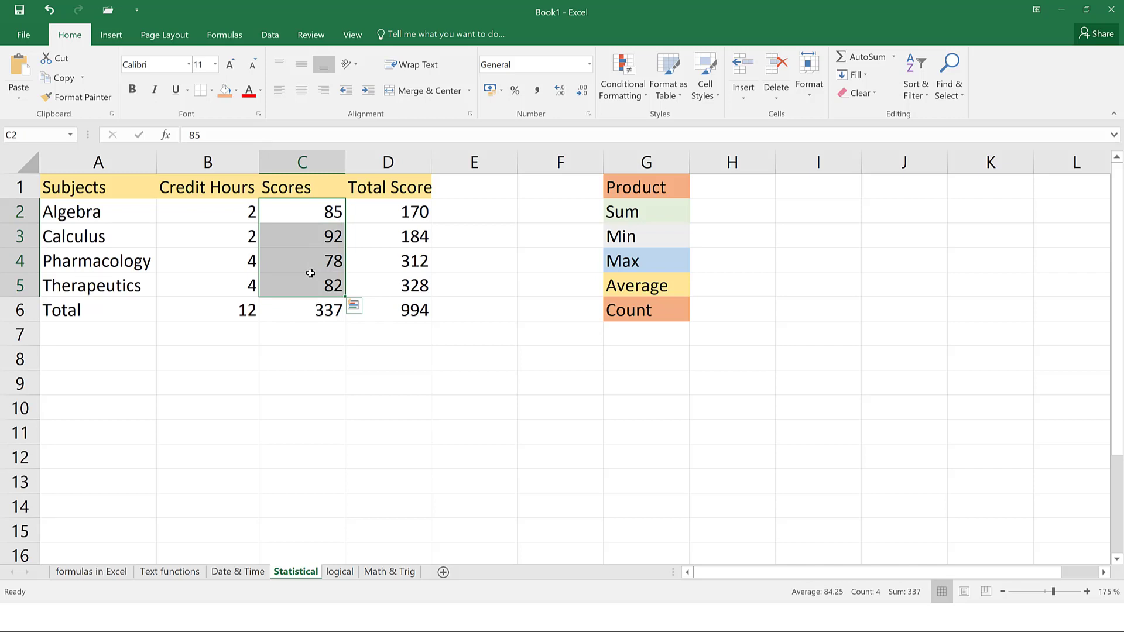
left_click(713, 244)
type("=")
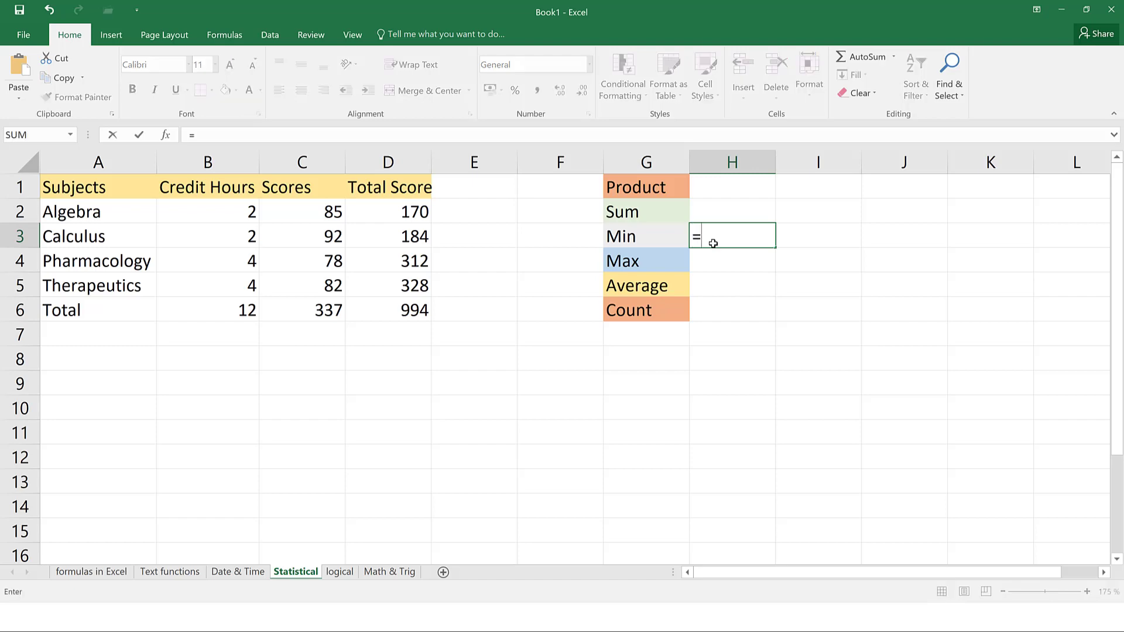
type("min(")
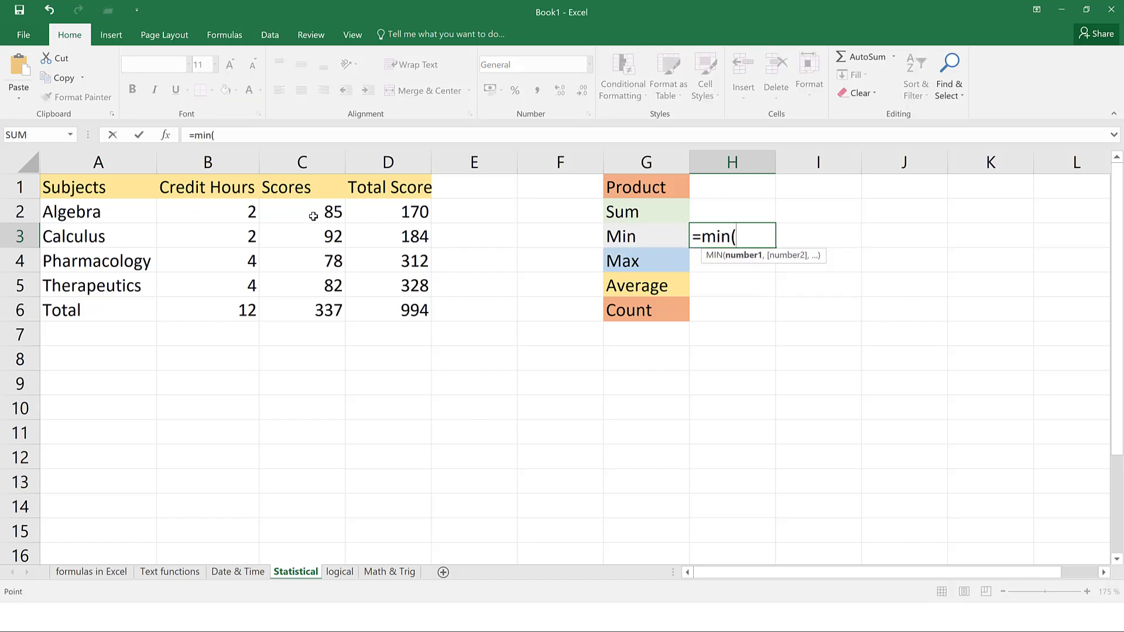
left_click_drag(300, 212, 298, 288)
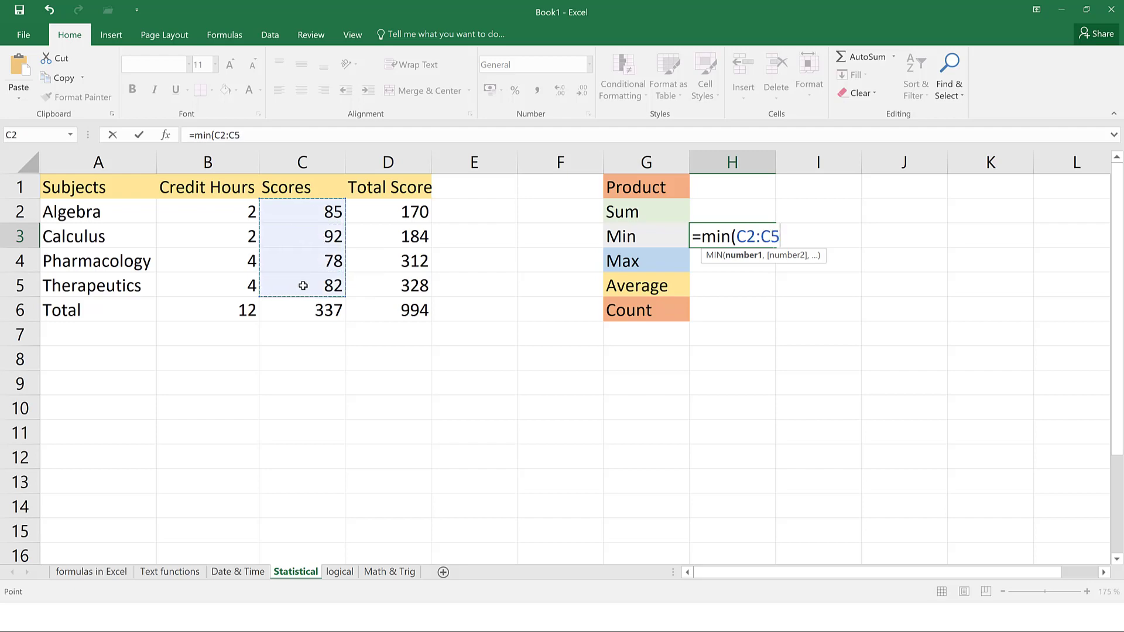
key("Return")
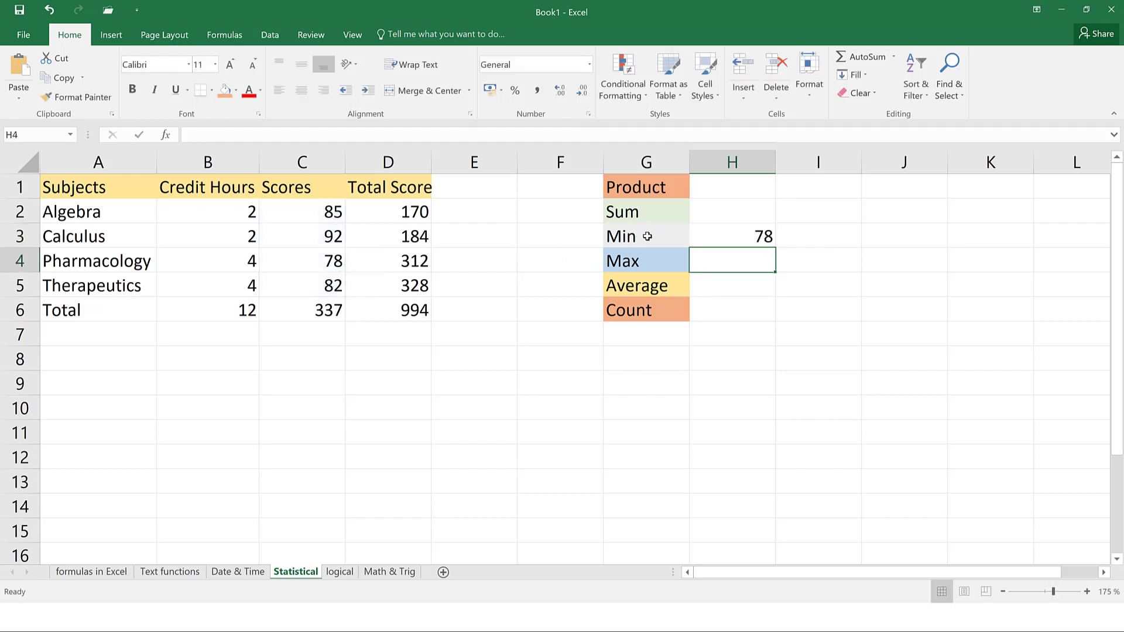
Enter =MAX(C2:C5) in H4 and =AVERAGE(C2:C5) in H5, returning 92 and 84.25
left_click(742, 240)
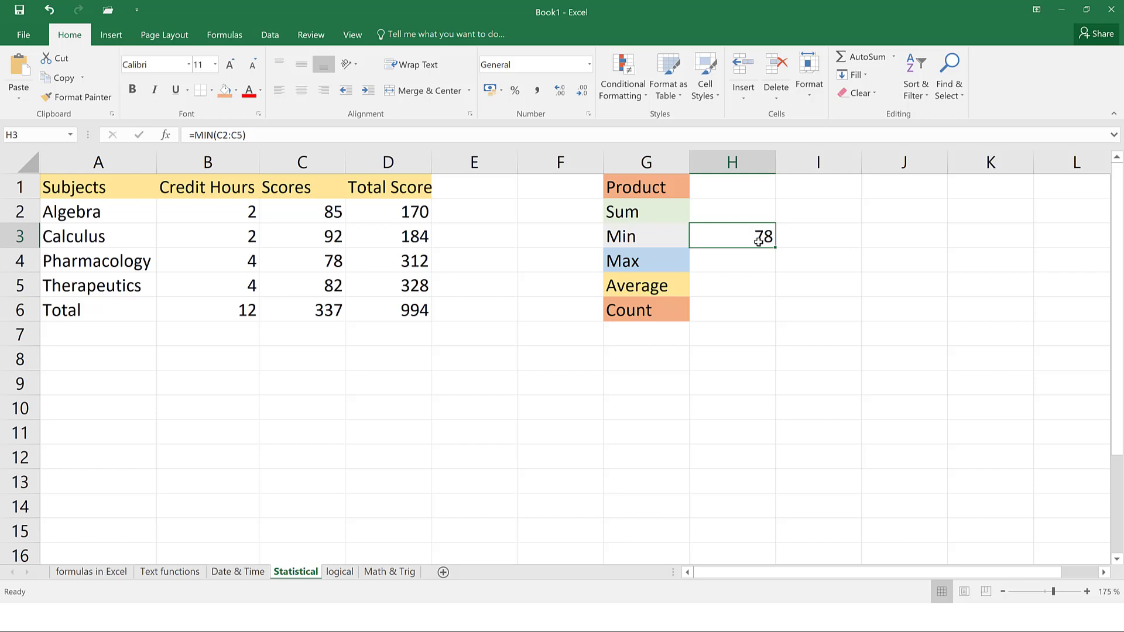
left_click(739, 260)
type("=max")
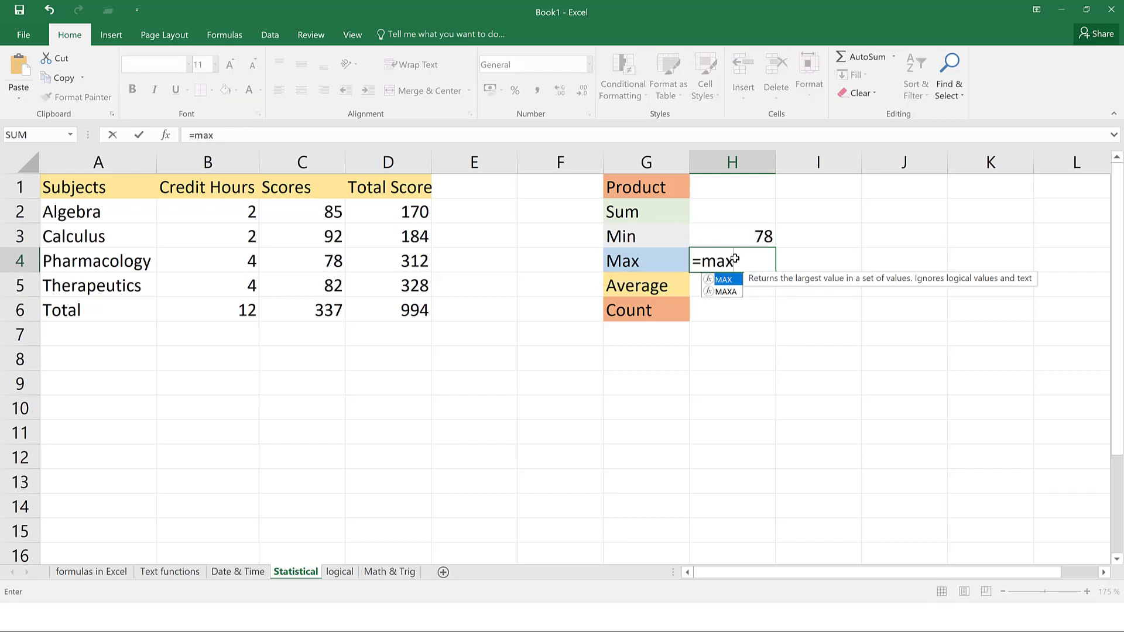
type("(")
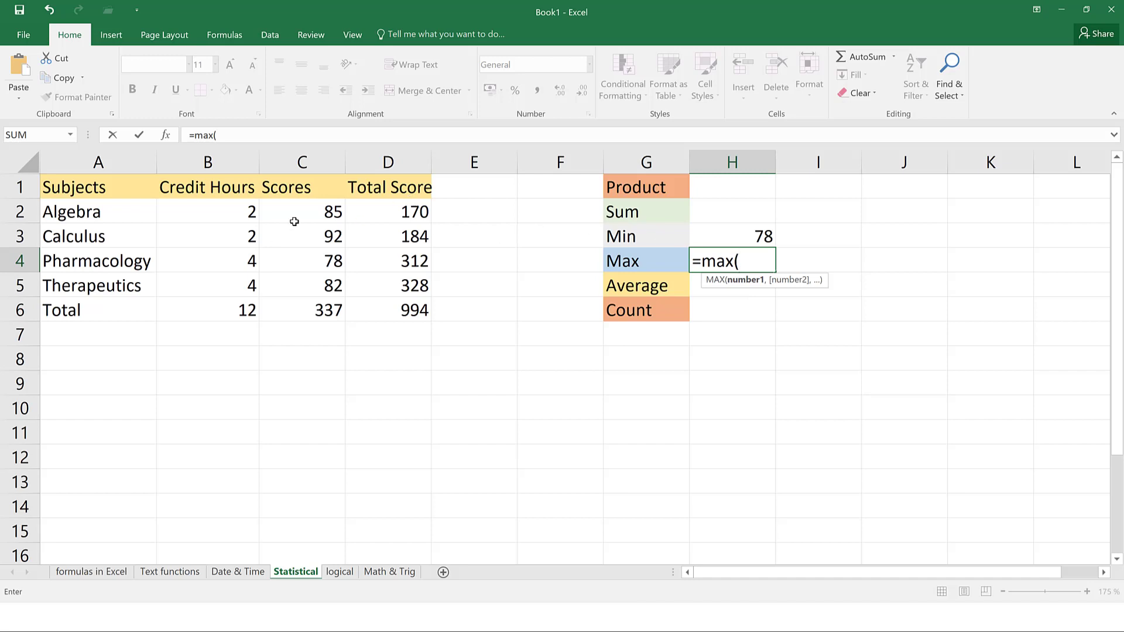
left_click_drag(300, 207, 309, 285)
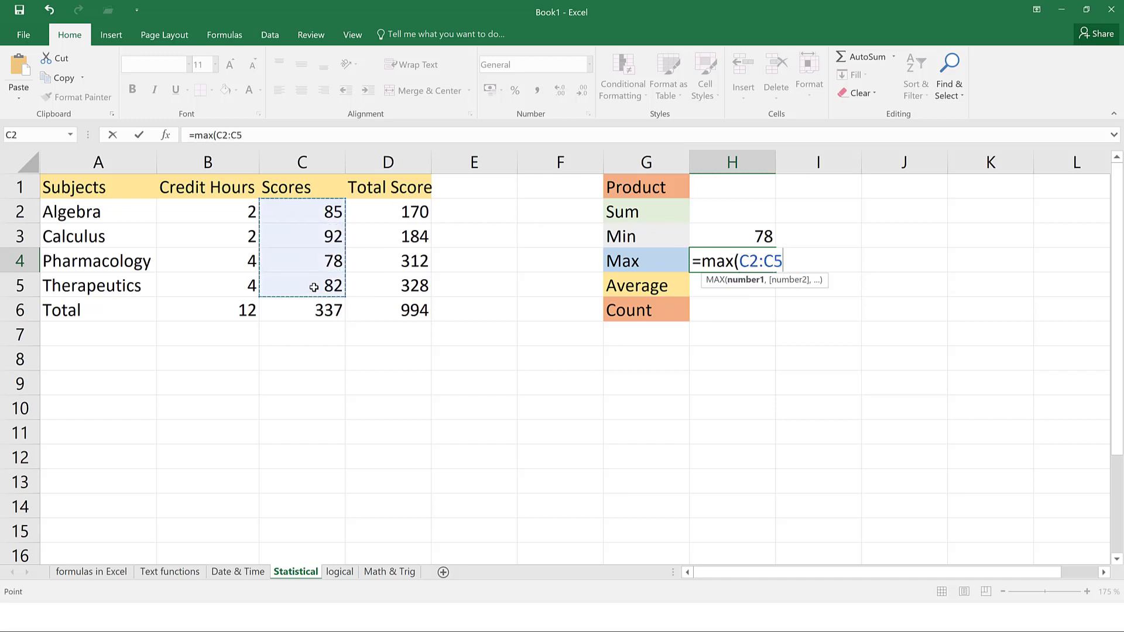
key("Return")
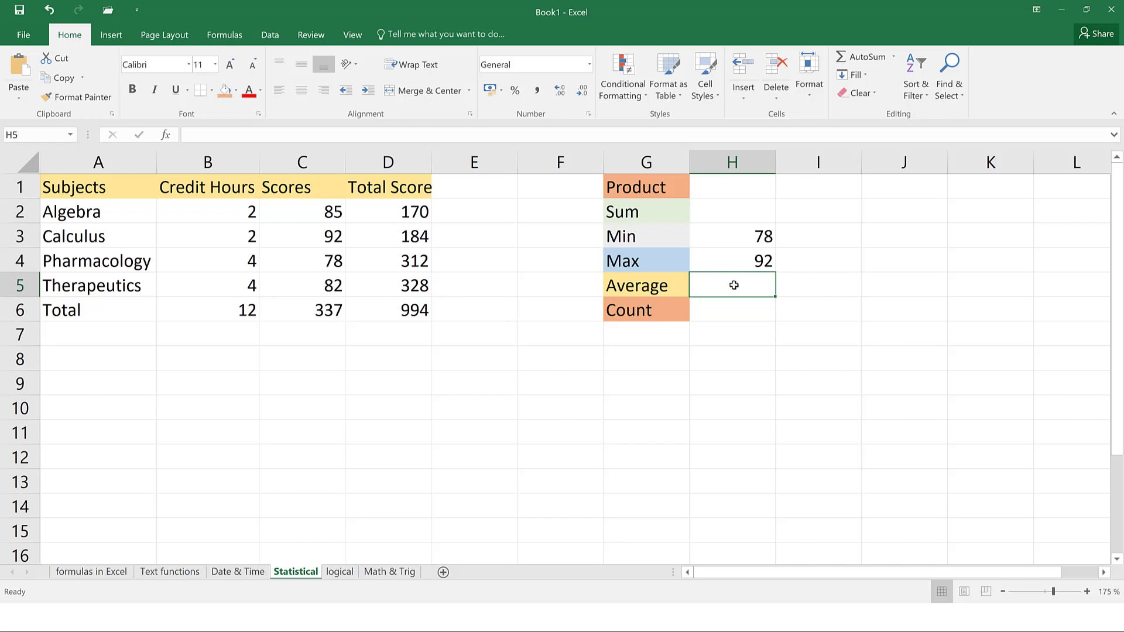
type("=ave")
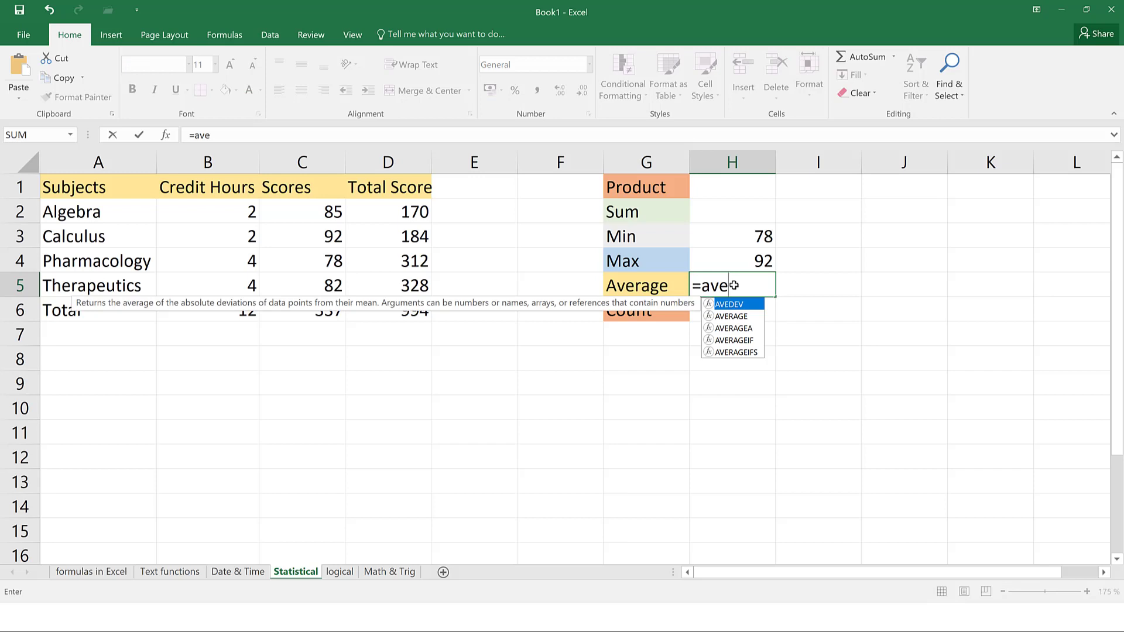
type("rage")
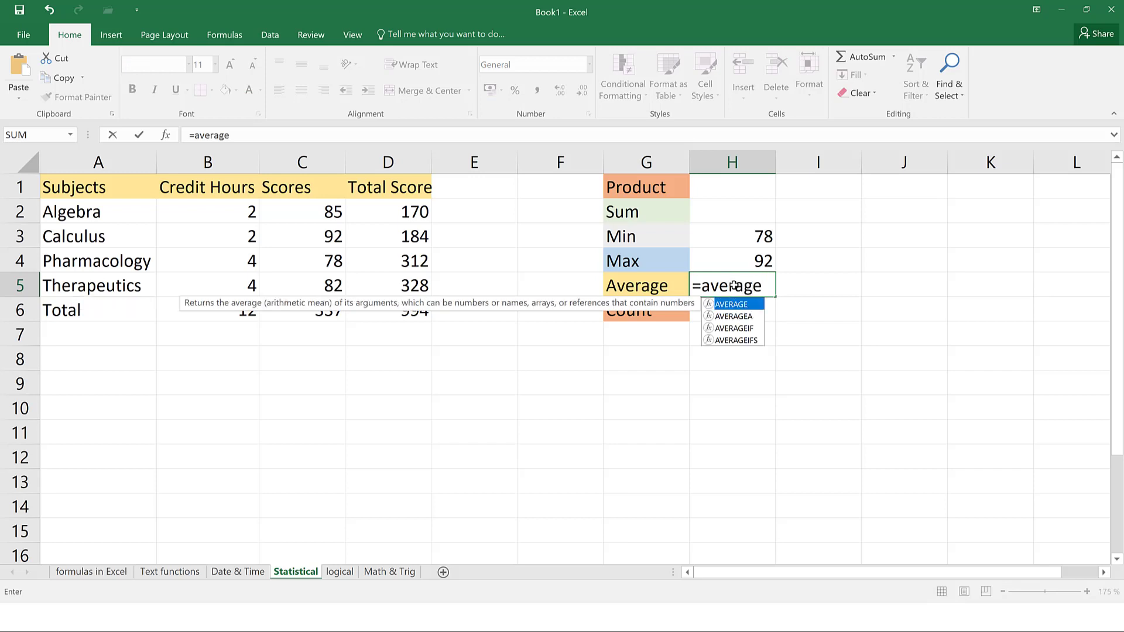
type("(")
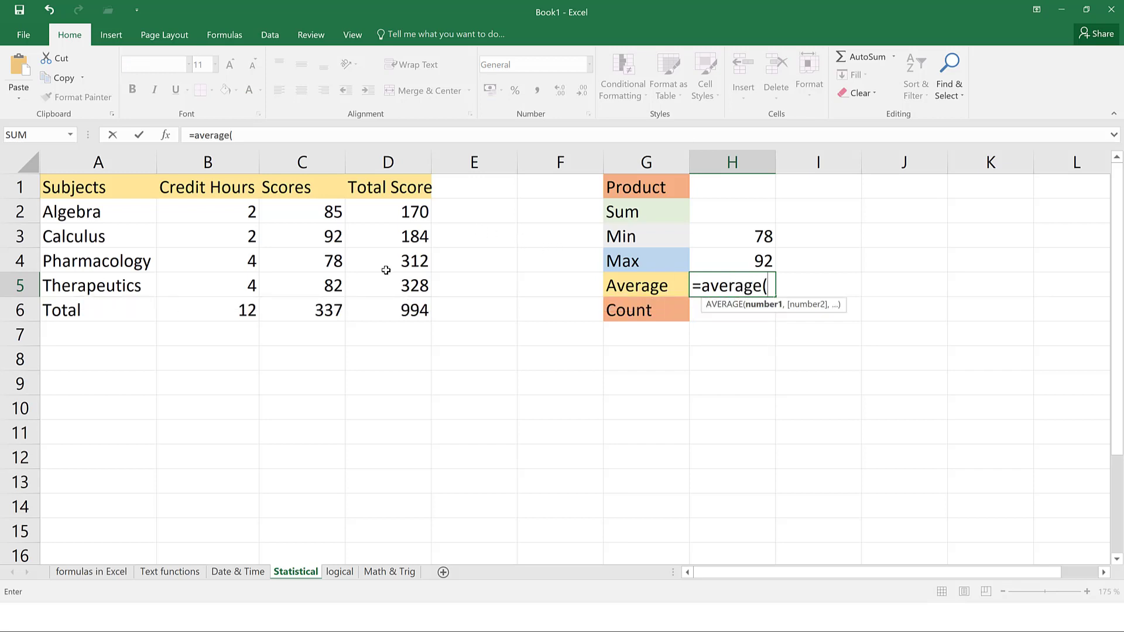
left_click_drag(320, 216, 322, 277)
key("ctrl+Return")
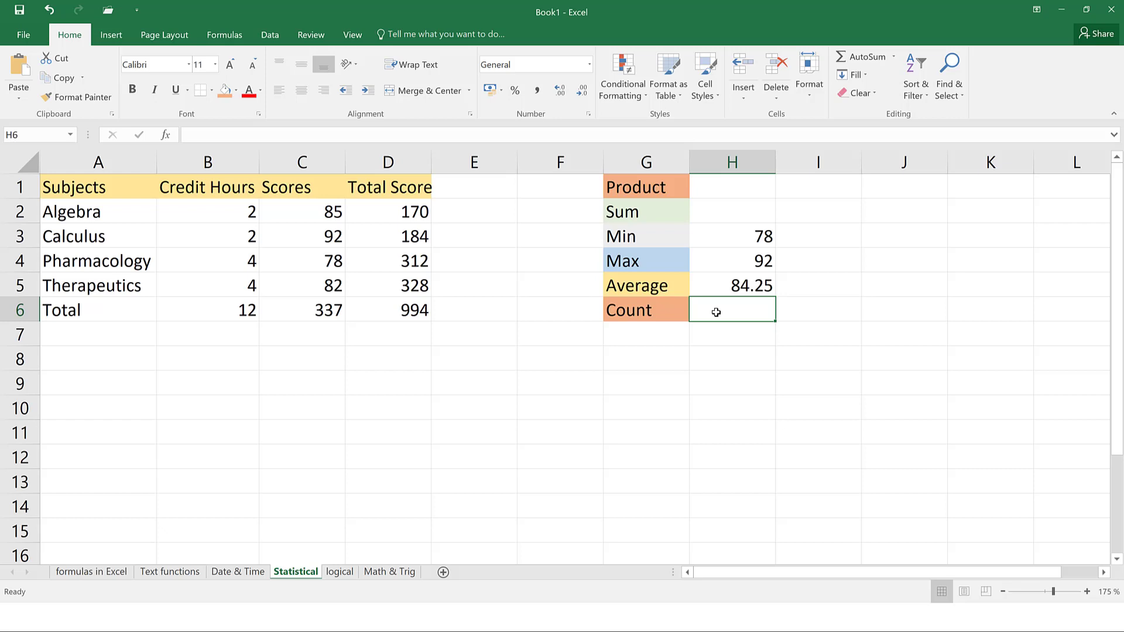
Enter =COUNT(C2:C5) in H6, returning 4
type("=count")
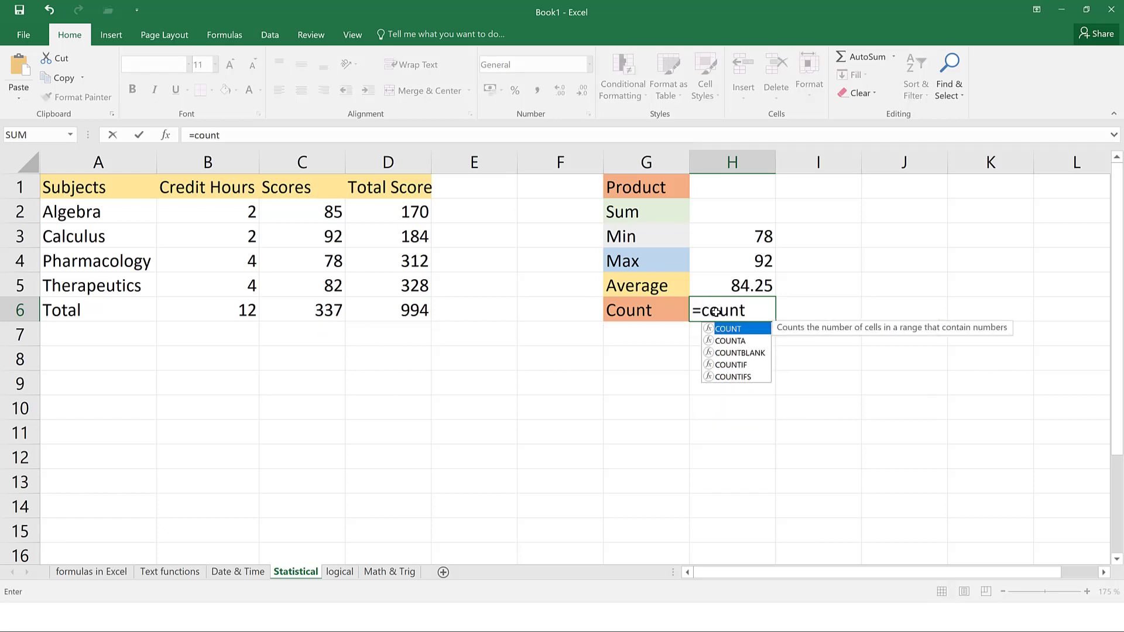
type("(")
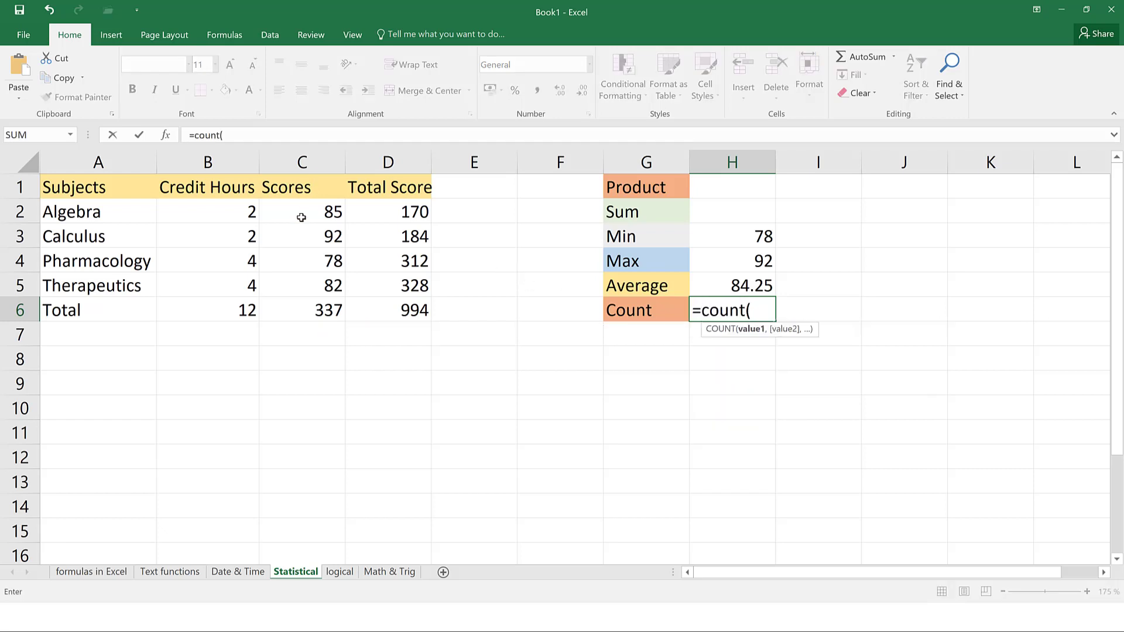
left_click_drag(300, 211, 310, 284)
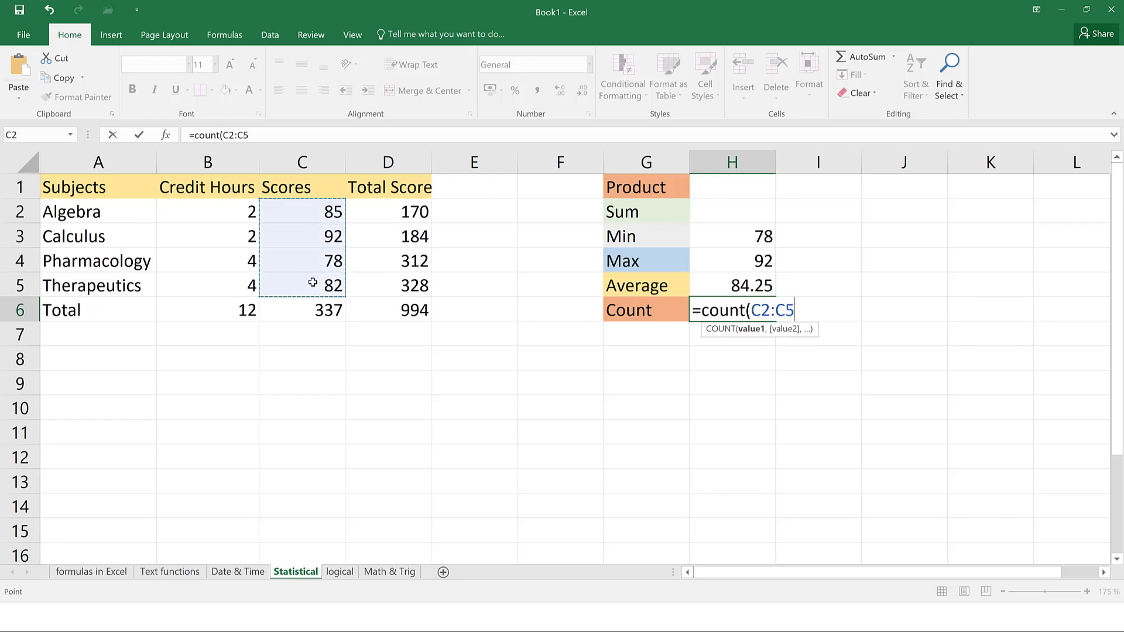
key("Return")
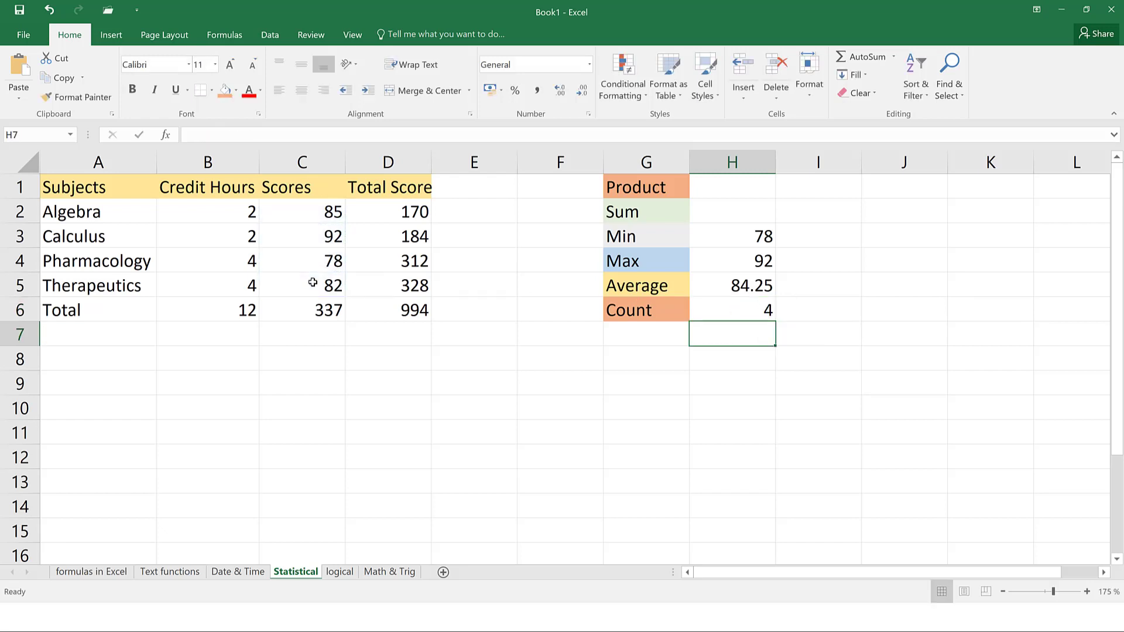
Review the COUNT, AVERAGE, MAX and MIN formulas in H6 up to H3
left_click(756, 310)
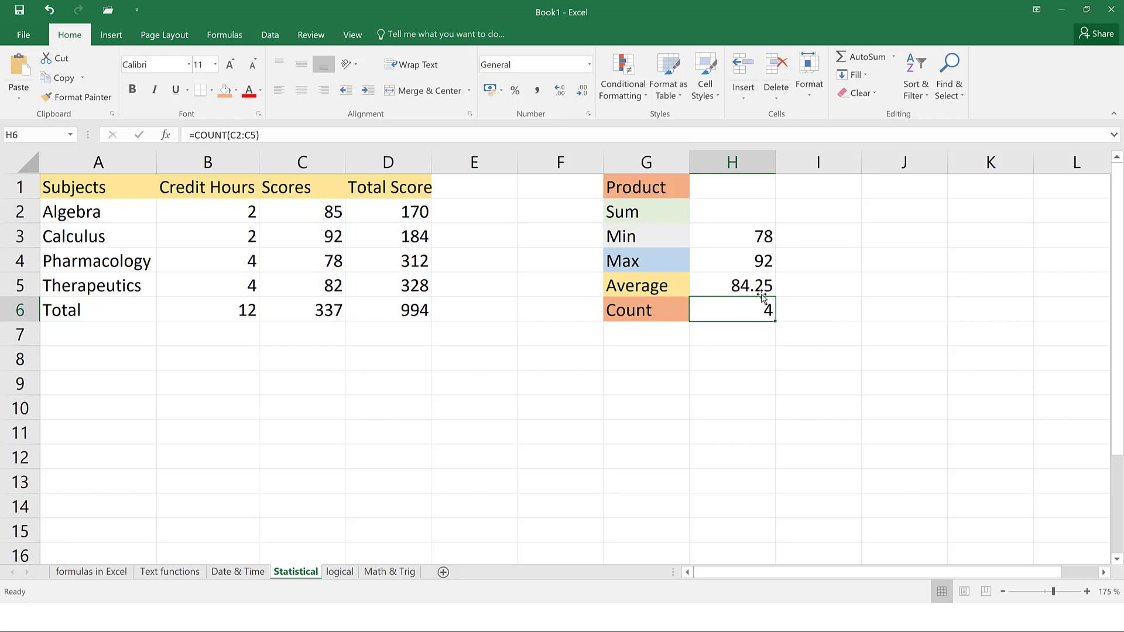
left_click(761, 291)
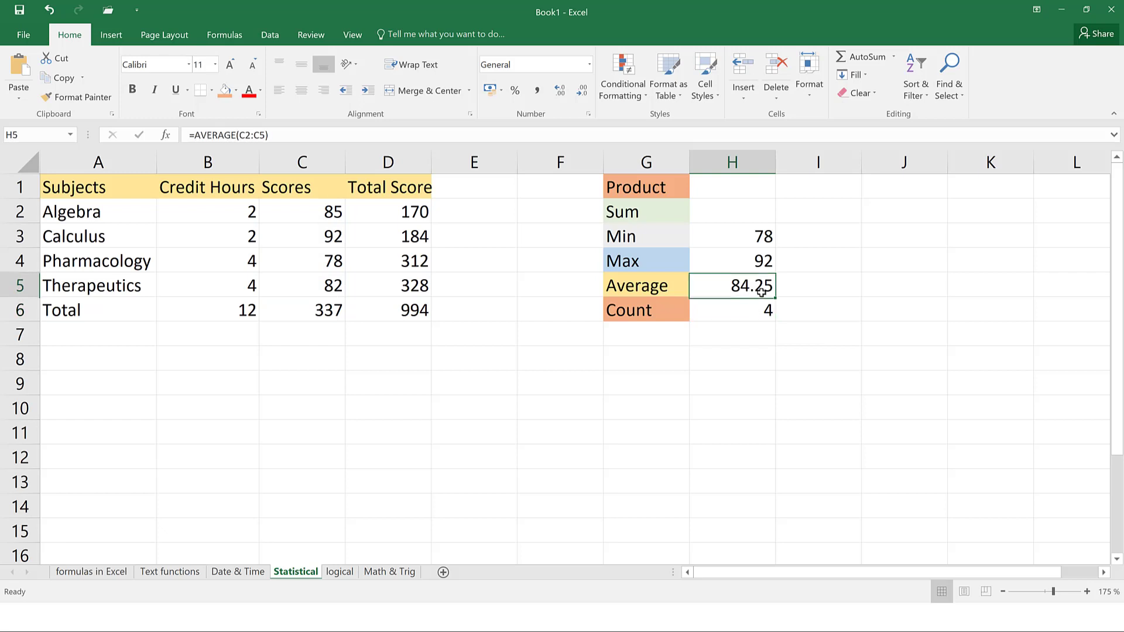
left_click(763, 261)
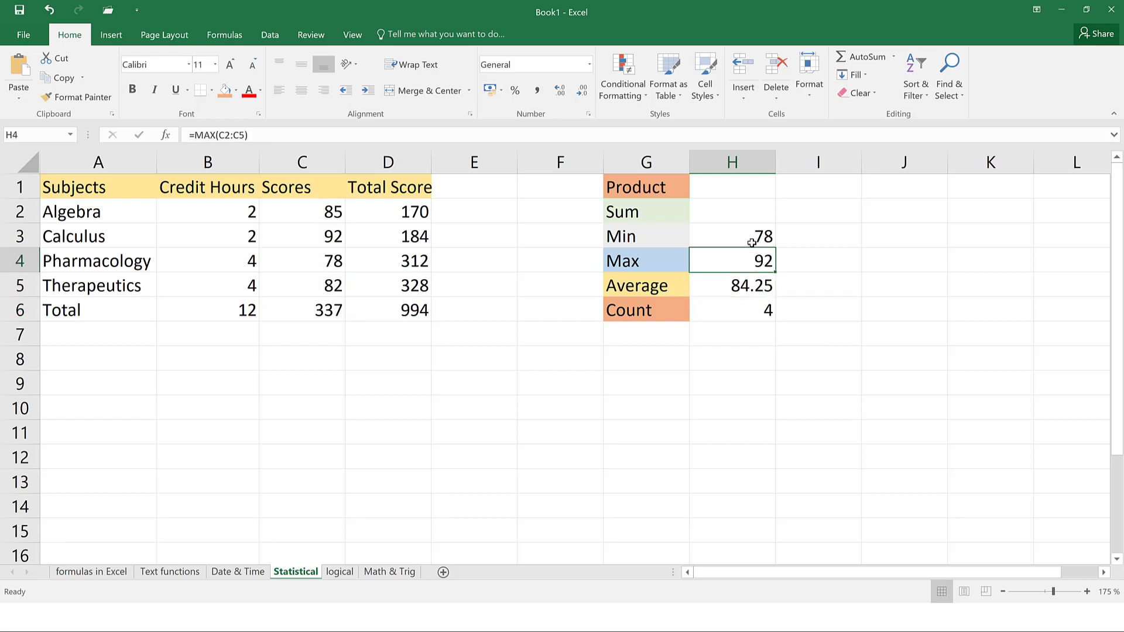
left_click(755, 238)
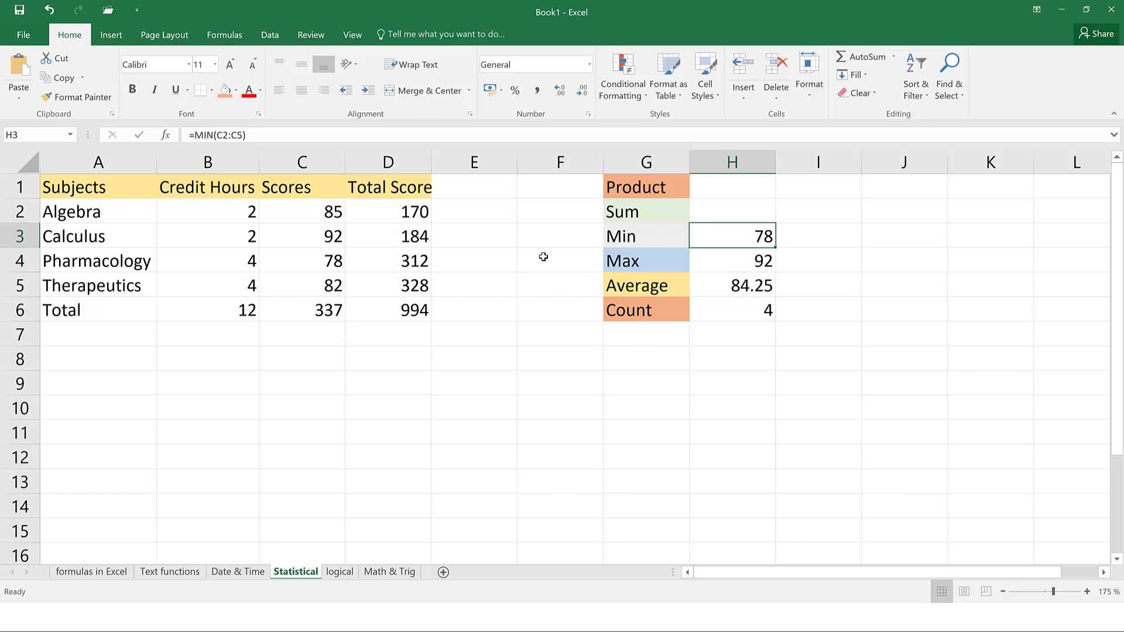
left_click(338, 577)
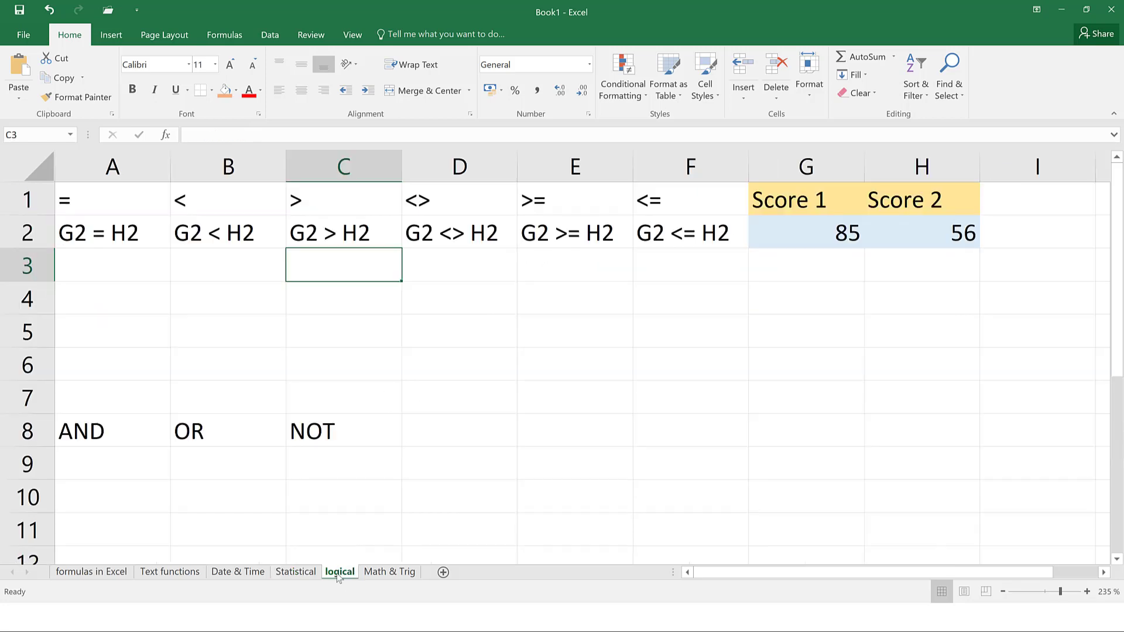
left_click(122, 429)
left_click(220, 433)
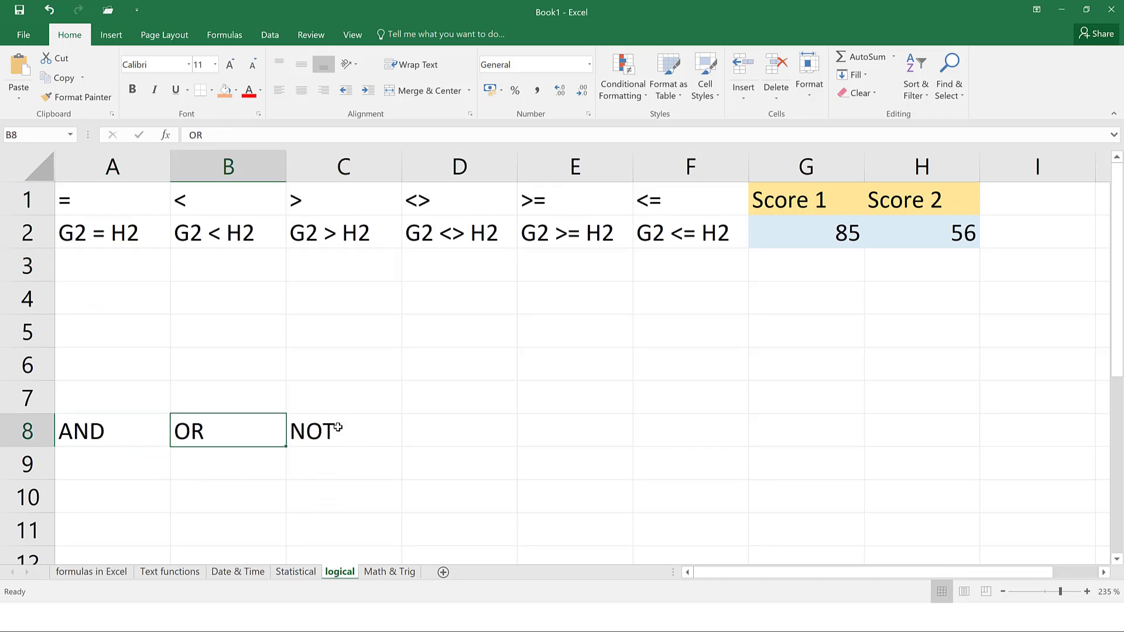
left_click(337, 428)
left_click(119, 208)
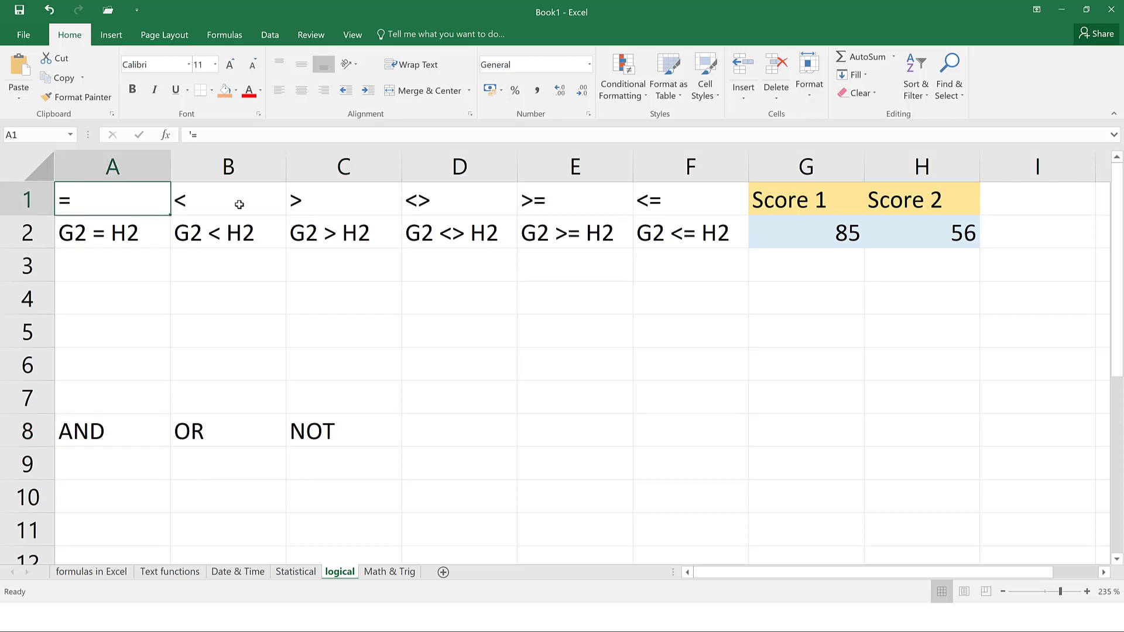
left_click(240, 205)
left_click(351, 209)
left_click(440, 208)
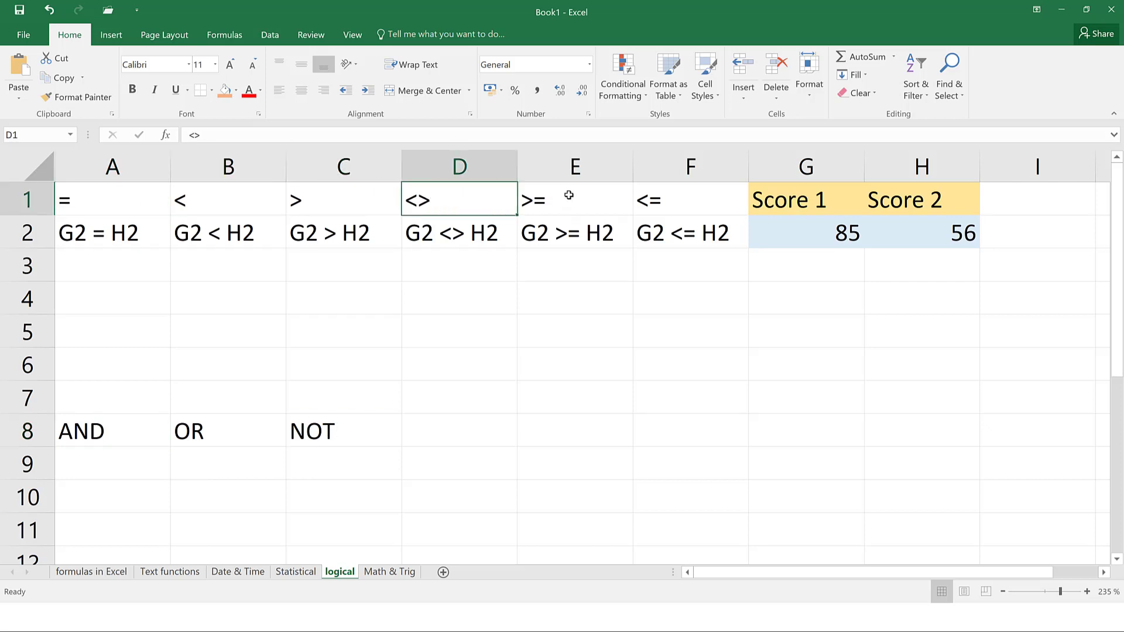
left_click(589, 198)
left_click(653, 202)
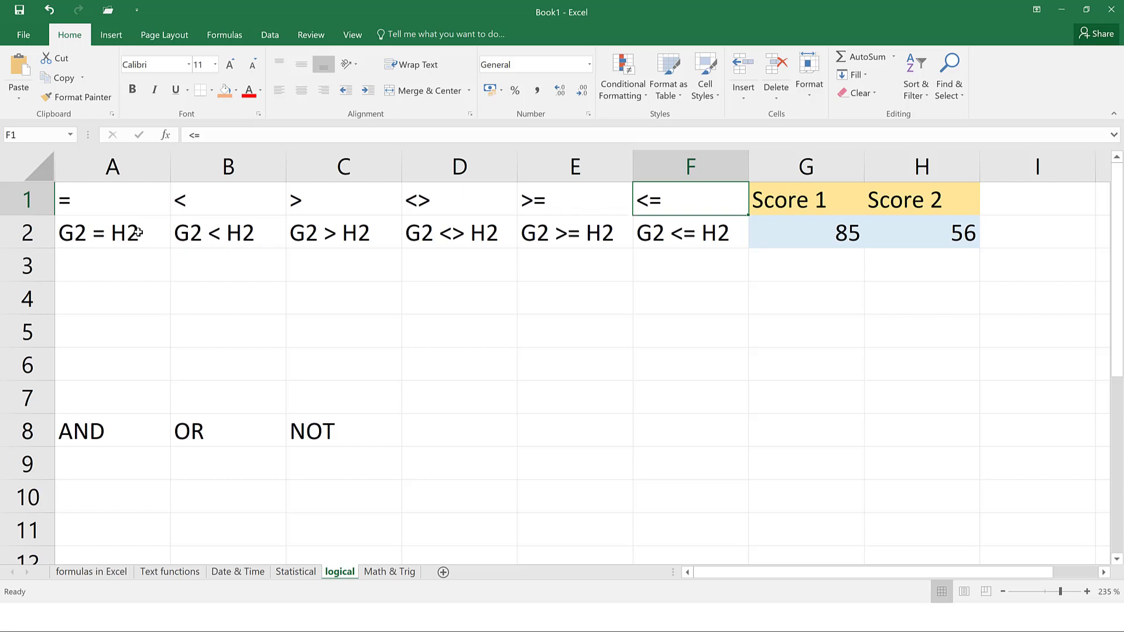
left_click(121, 203)
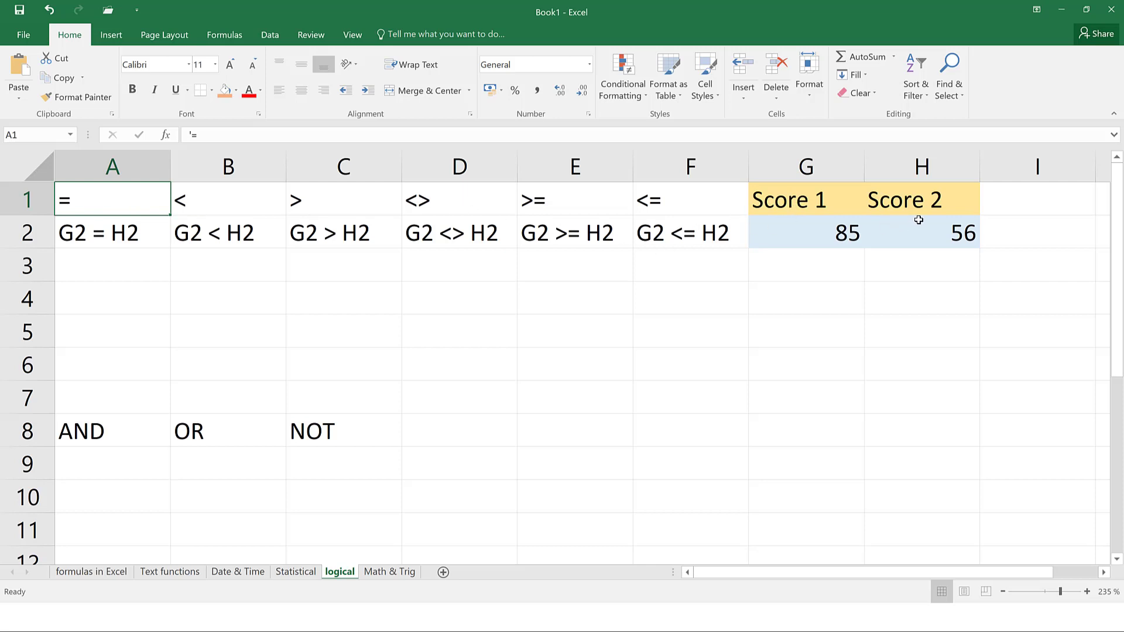
left_click(135, 266)
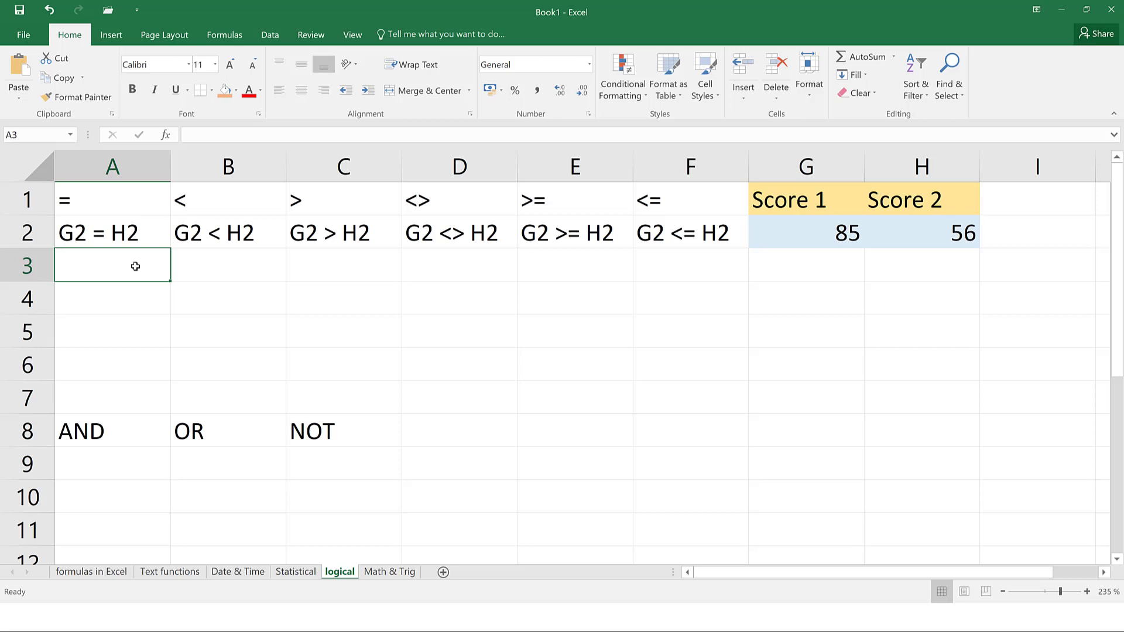
Enter =G2=H2 in A3, returning FALSE for 85 versus 56
type("=")
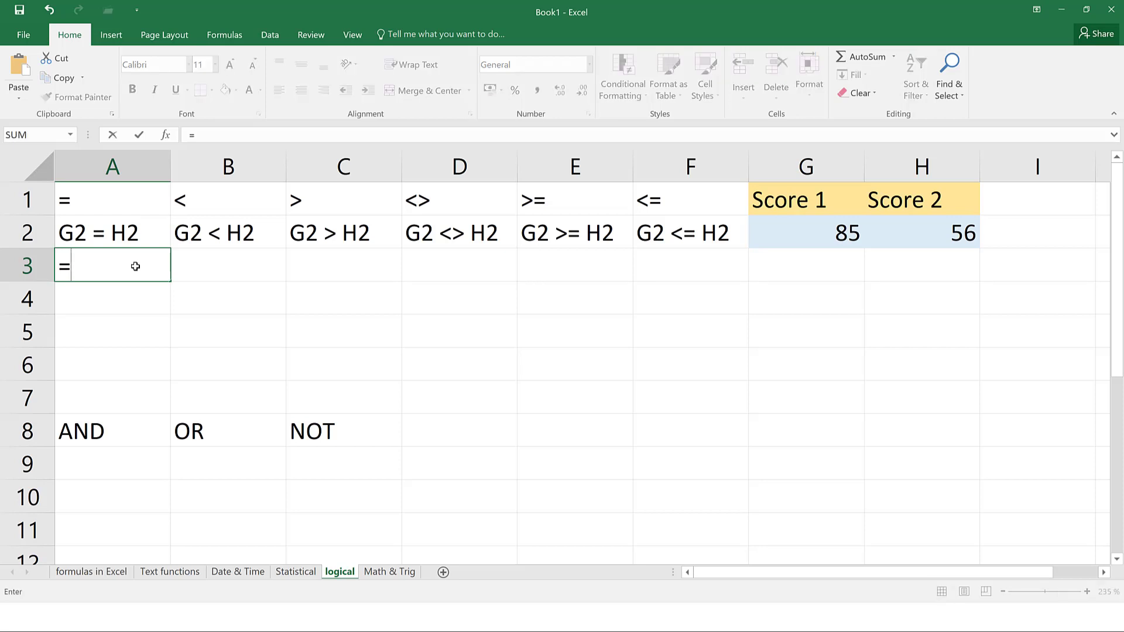
type("g2")
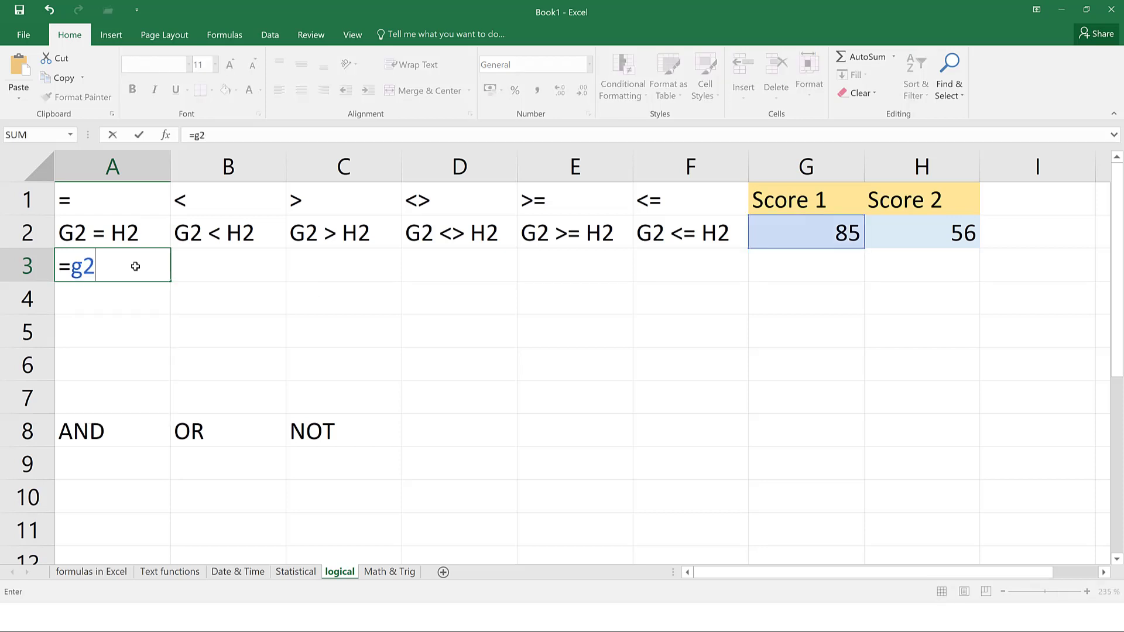
type("=h2")
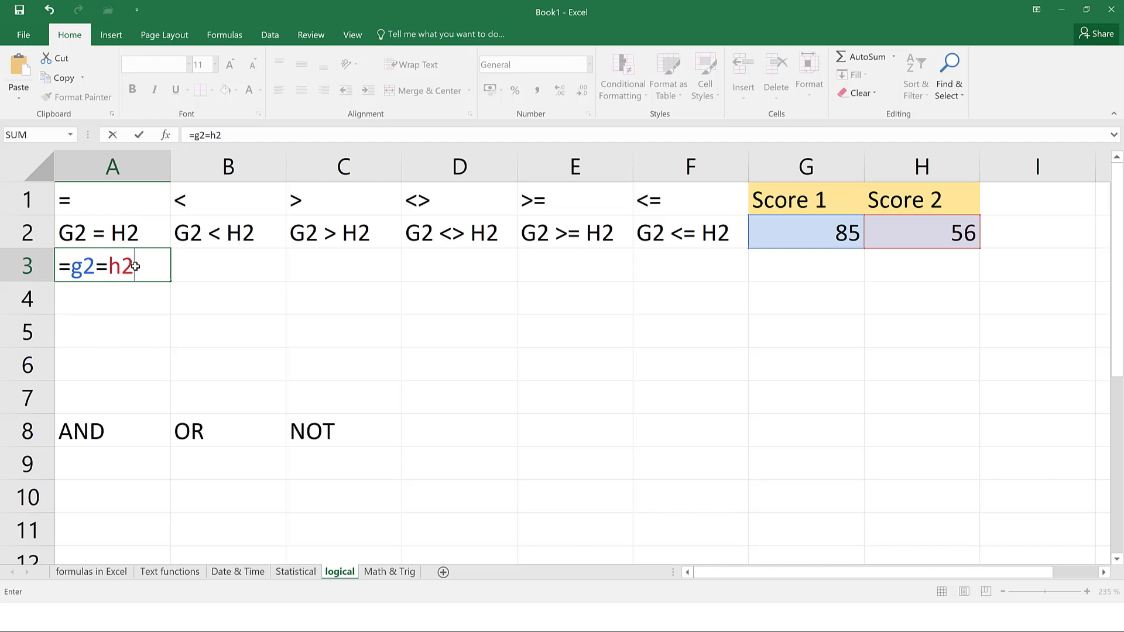
key("Return")
left_click(135, 266)
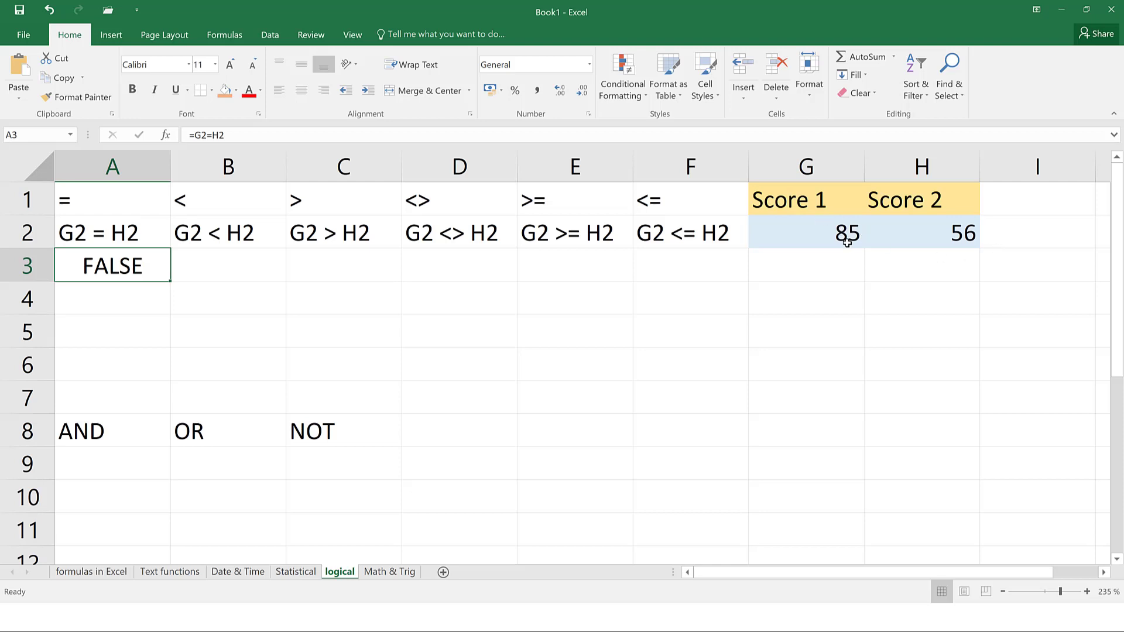
Change Score 2 in H2 to 85 to see TRUE, then undo back to 56
left_click(962, 237)
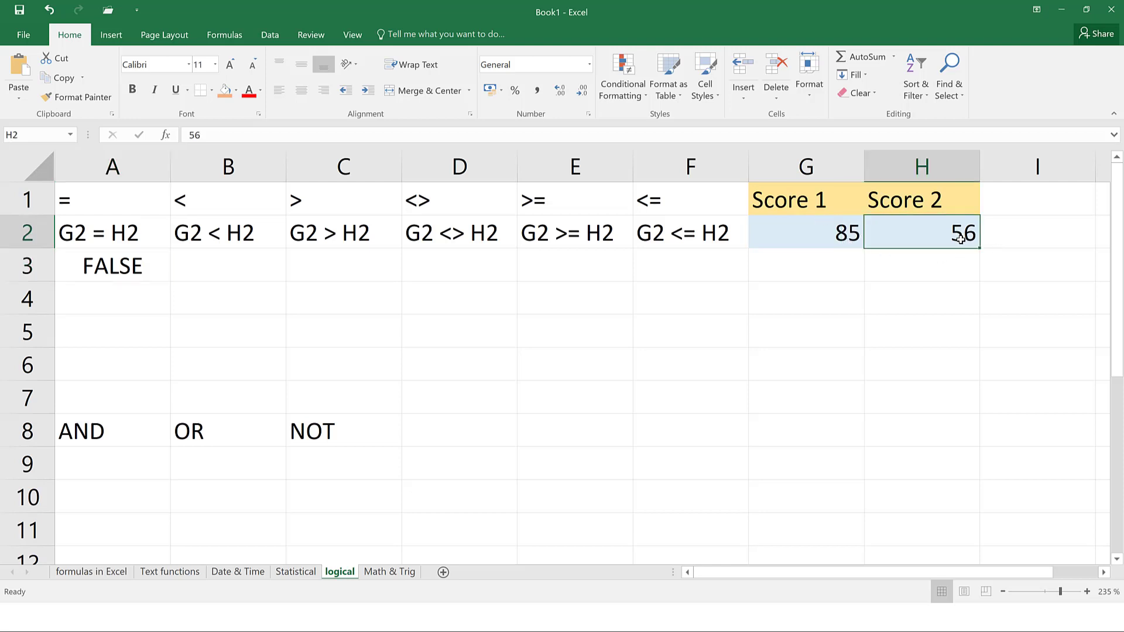
type("85")
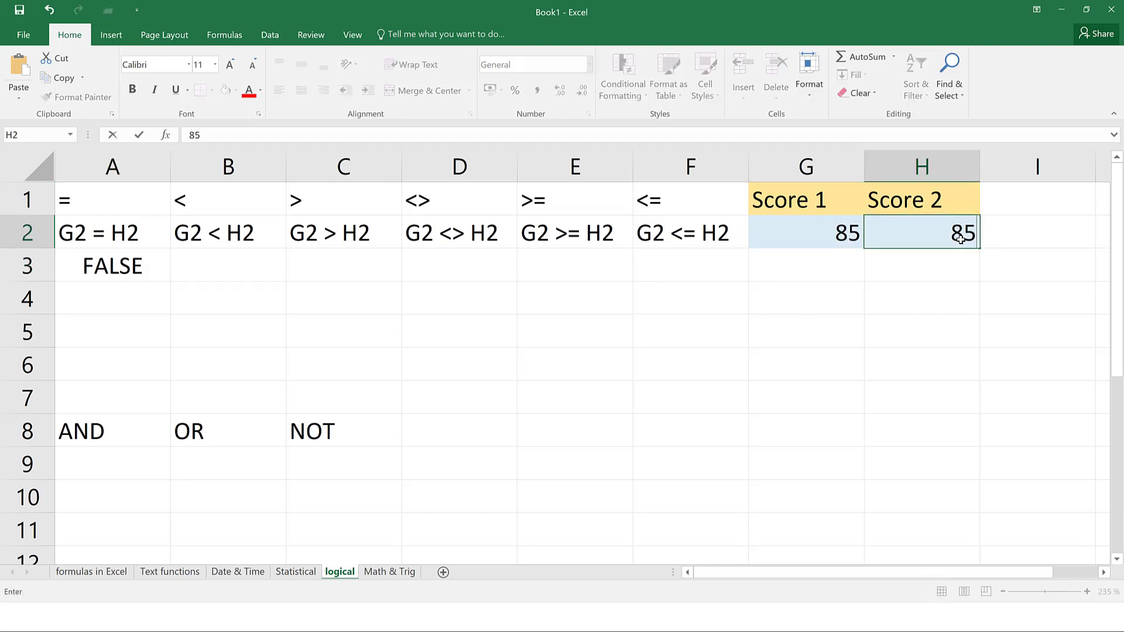
key("Return")
left_click(129, 278)
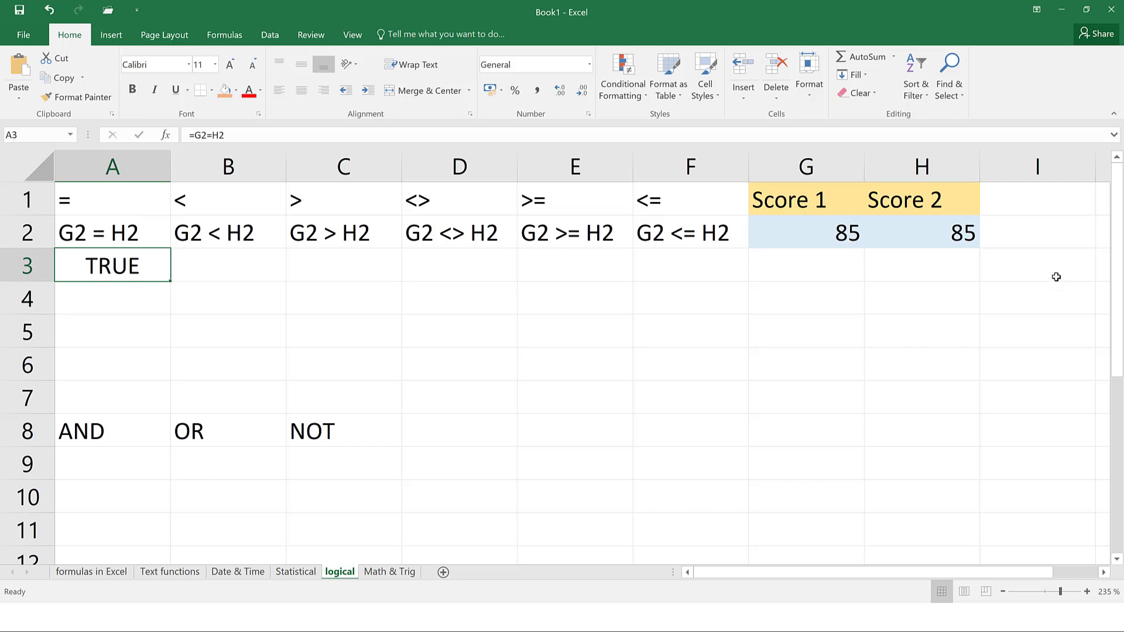
left_click(969, 239)
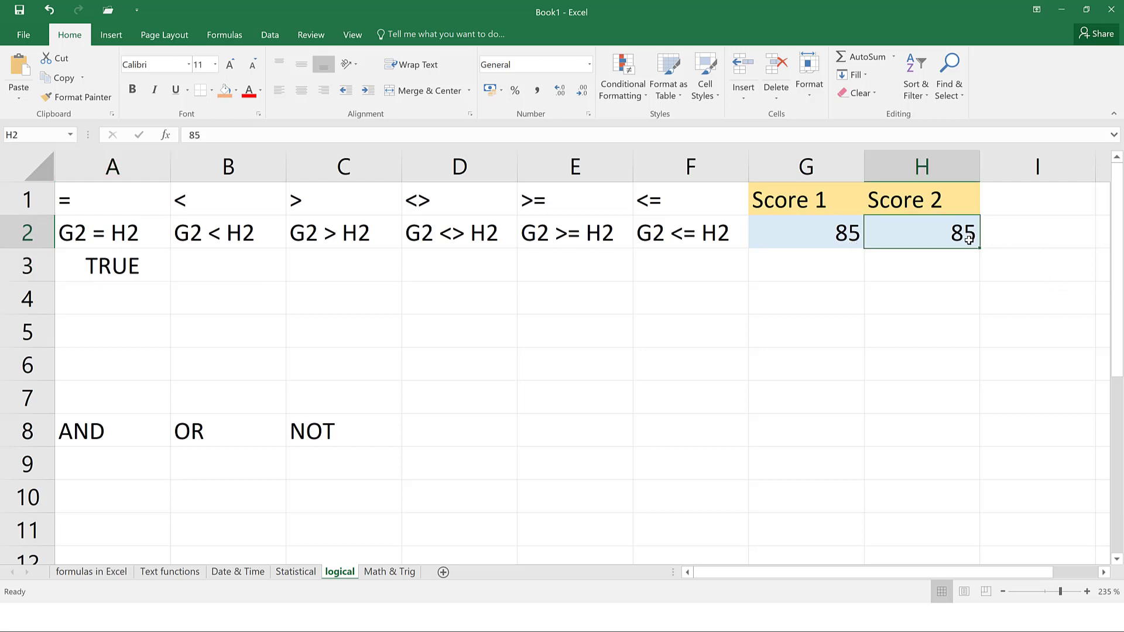
key("ctrl+z")
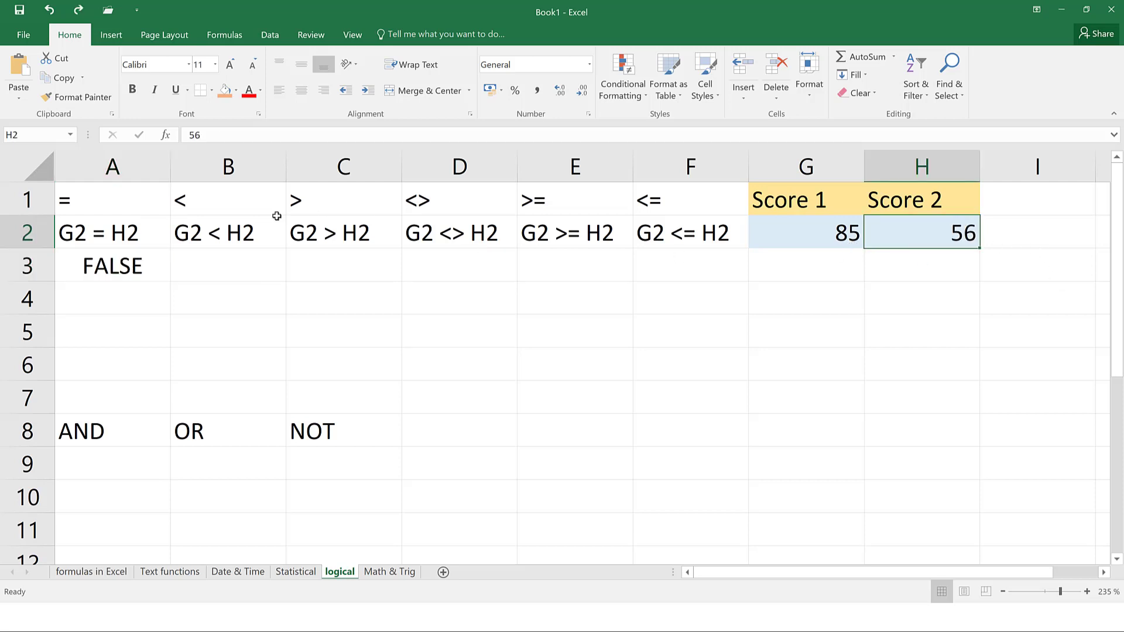
left_click(228, 257)
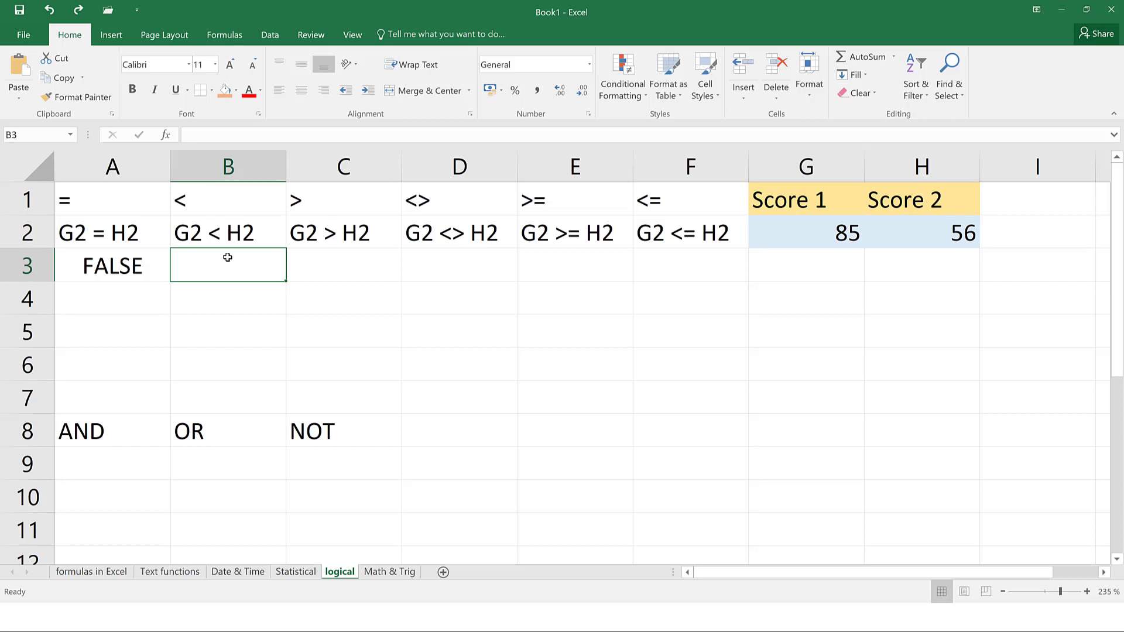
Enter the comparisons =G2<H2, =G2>H2 and =G2<>H2 in B3, C3 and D3
type("=")
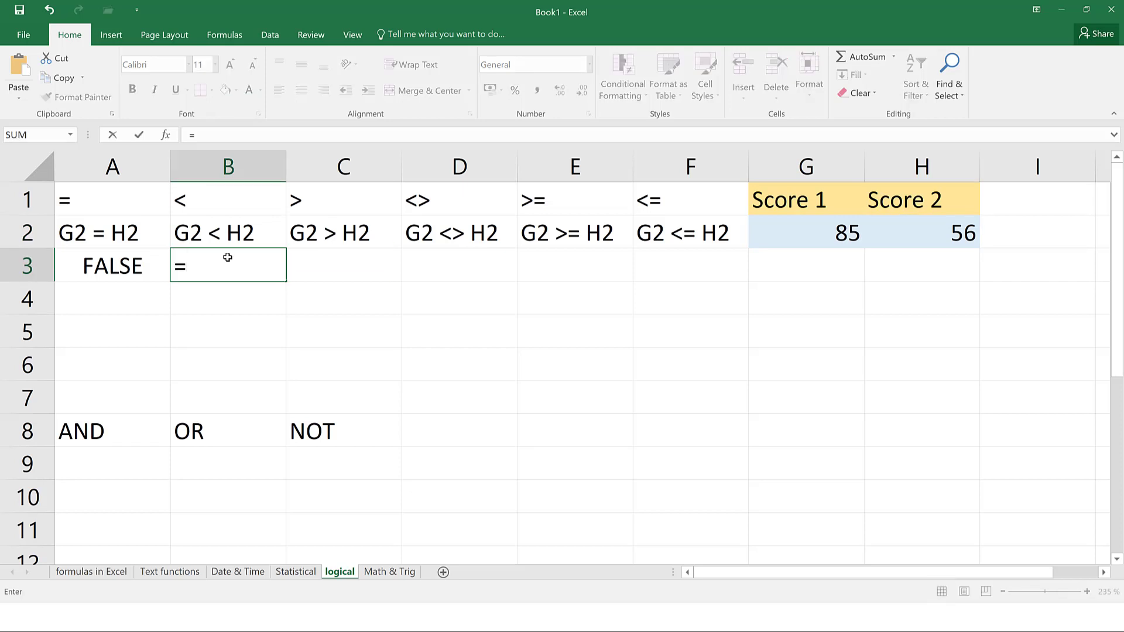
type("g2")
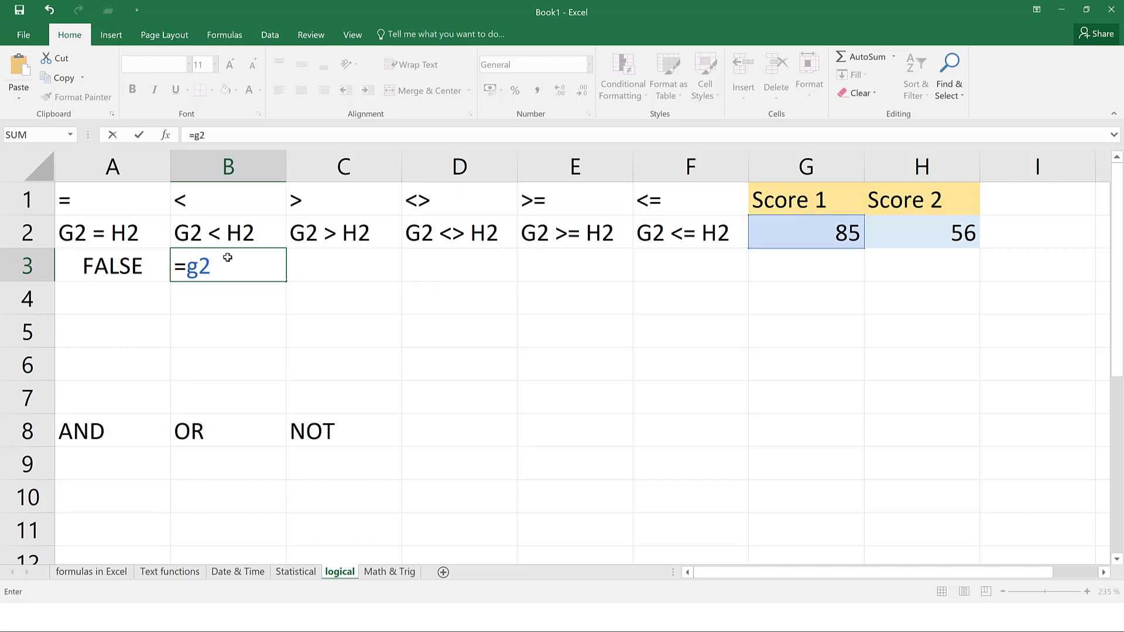
type("<h2")
key("ctrl+Return")
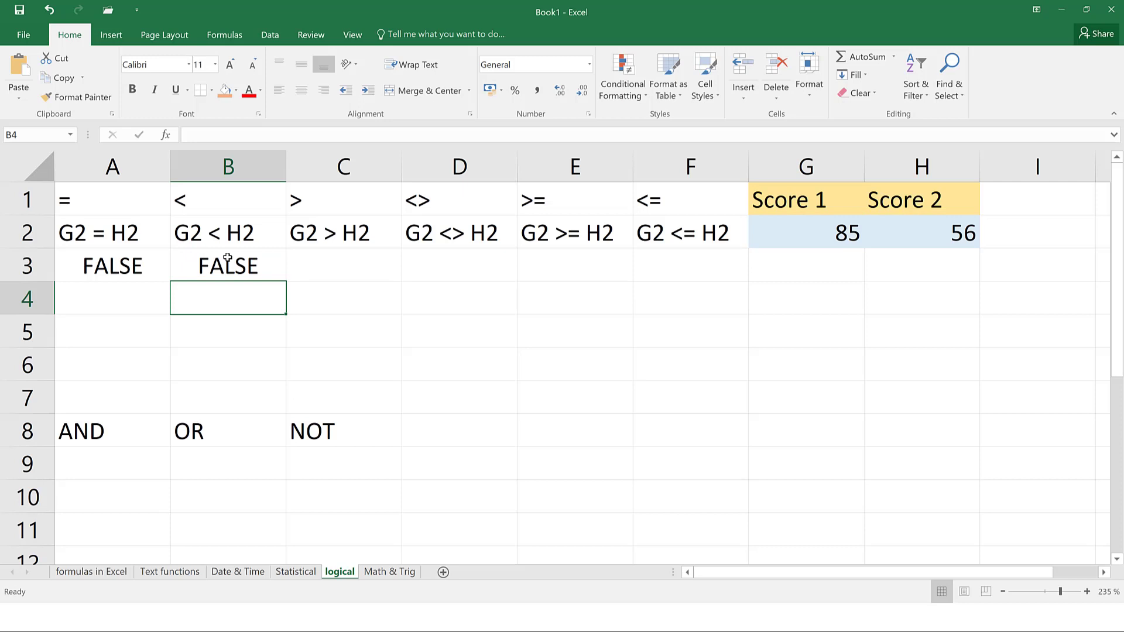
left_click(337, 262)
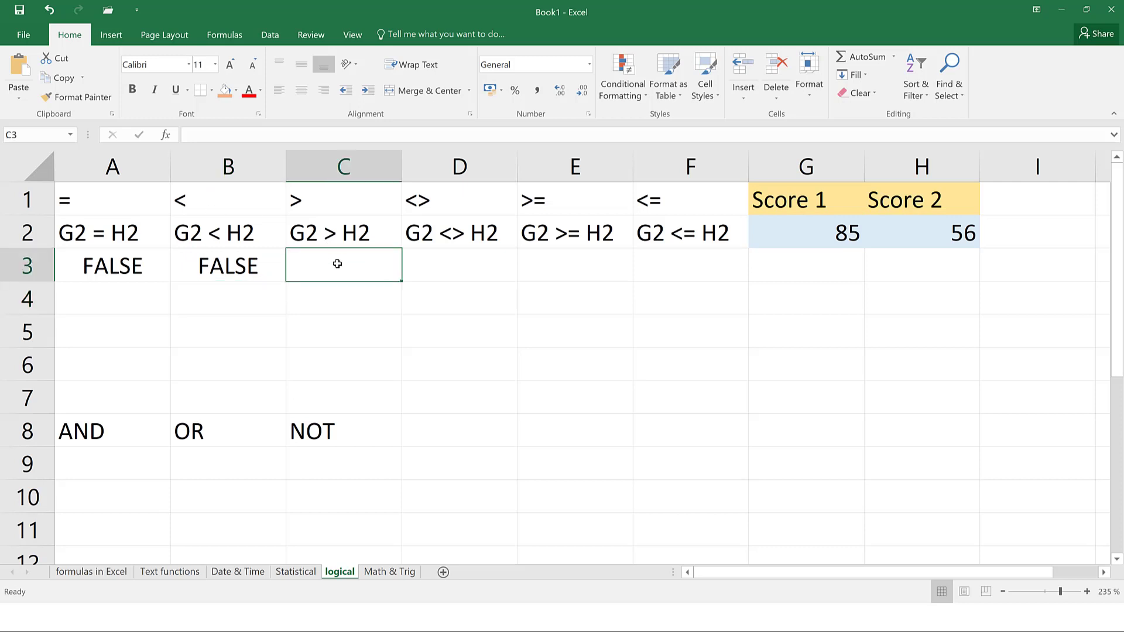
type("=g")
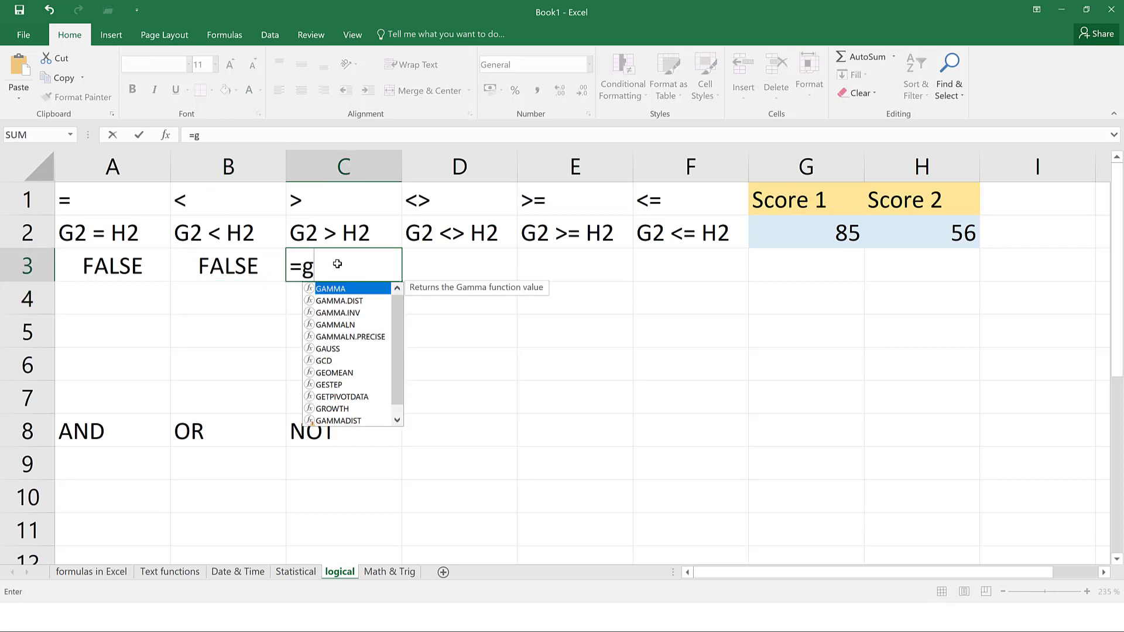
type("2>h2")
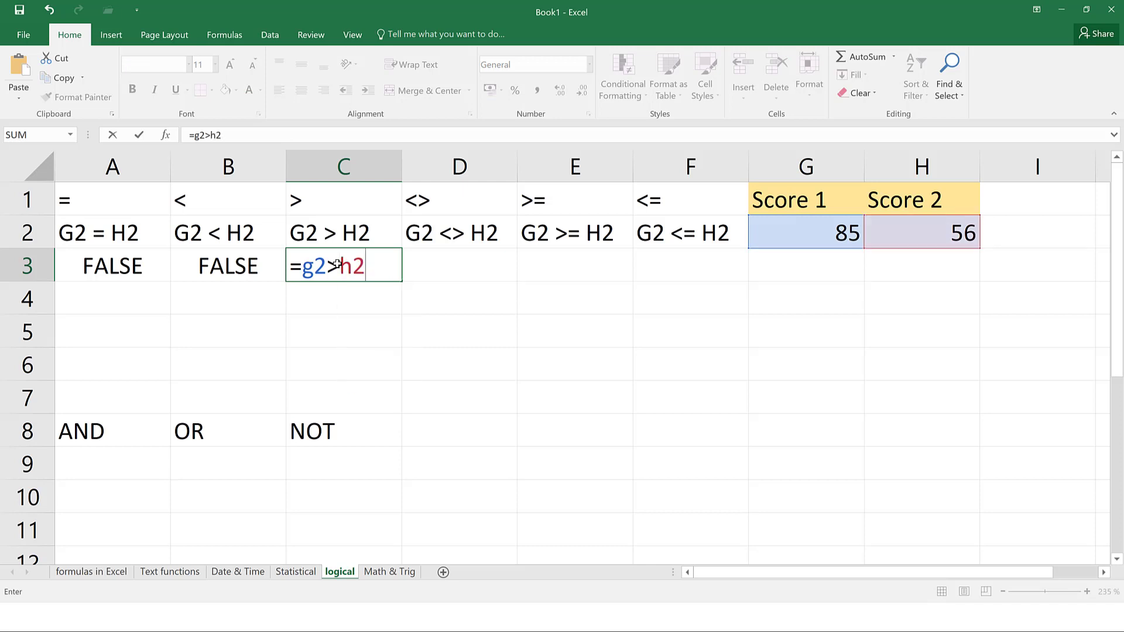
key("ctrl+Return")
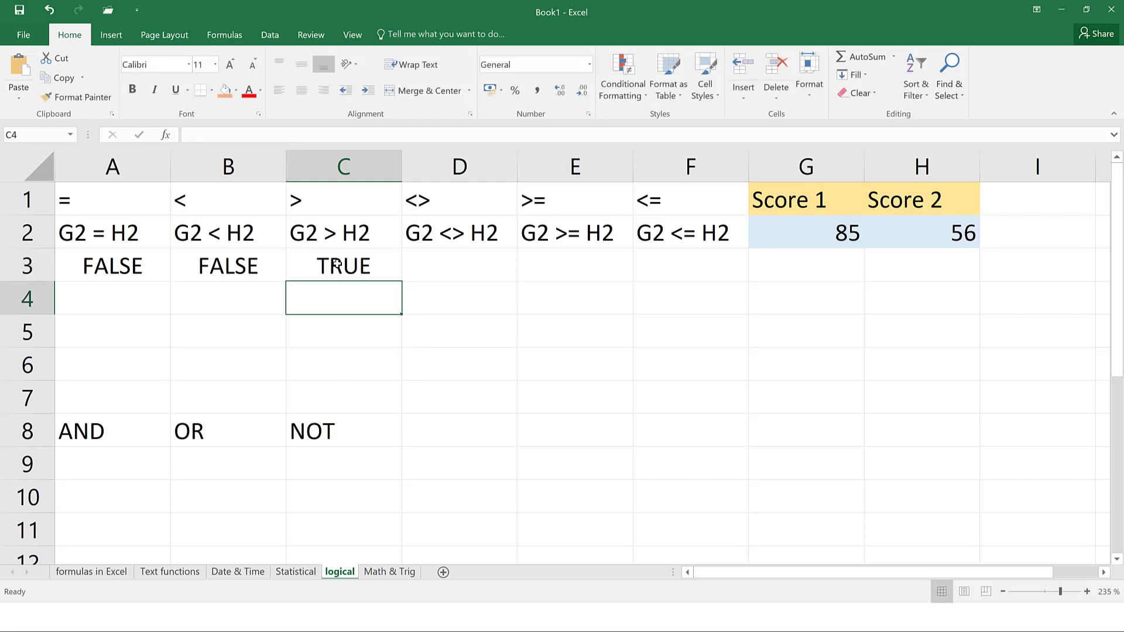
left_click(445, 263)
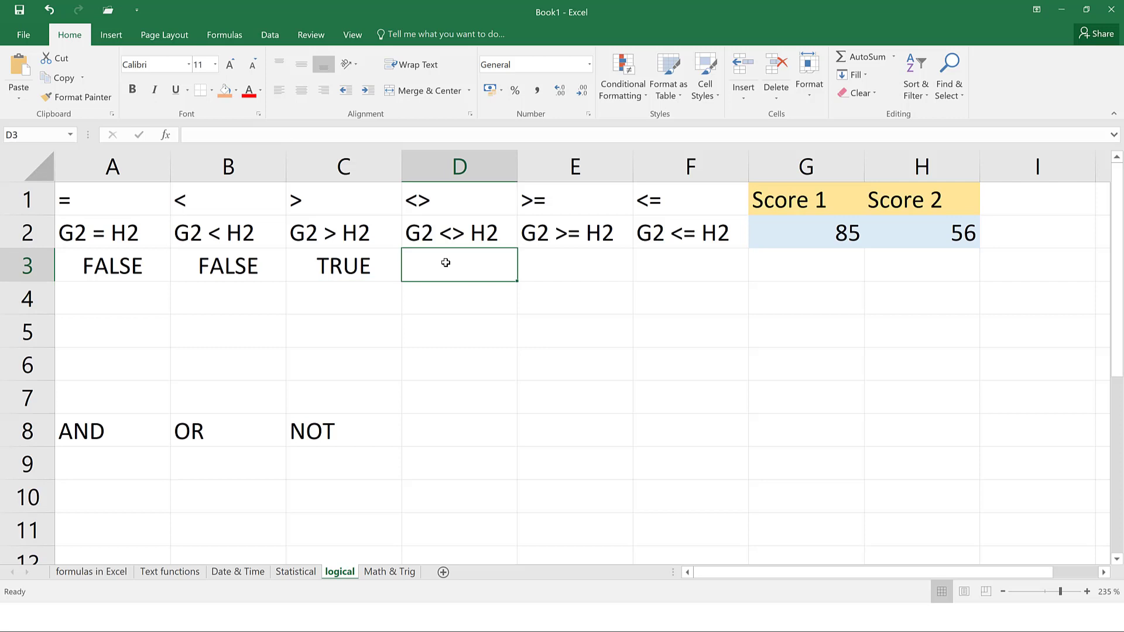
type("=g2")
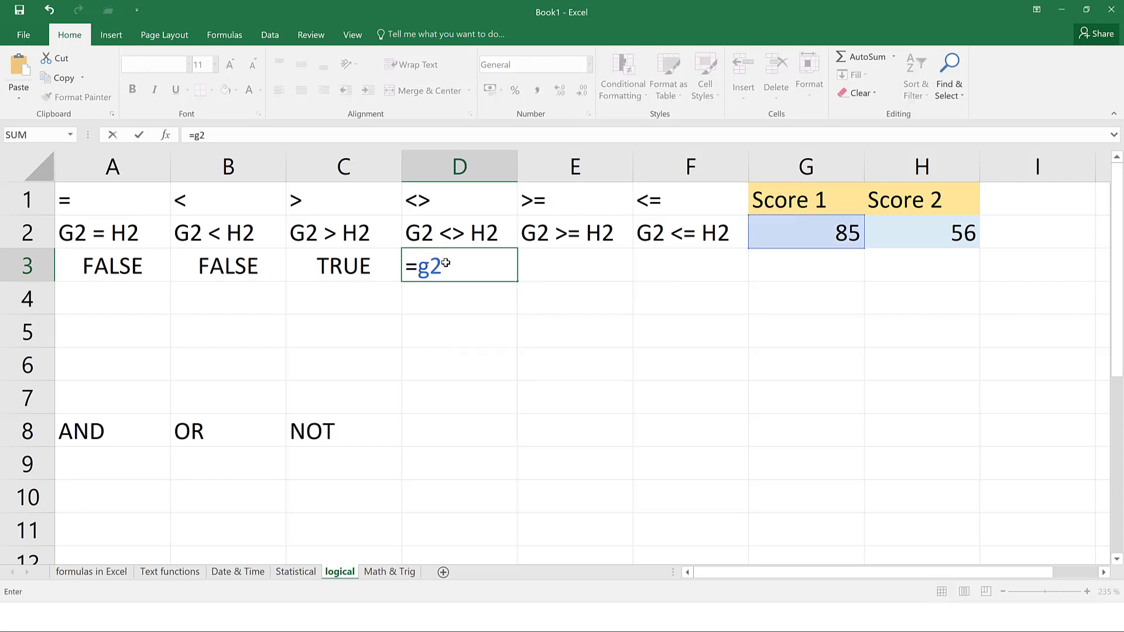
type("<>h2")
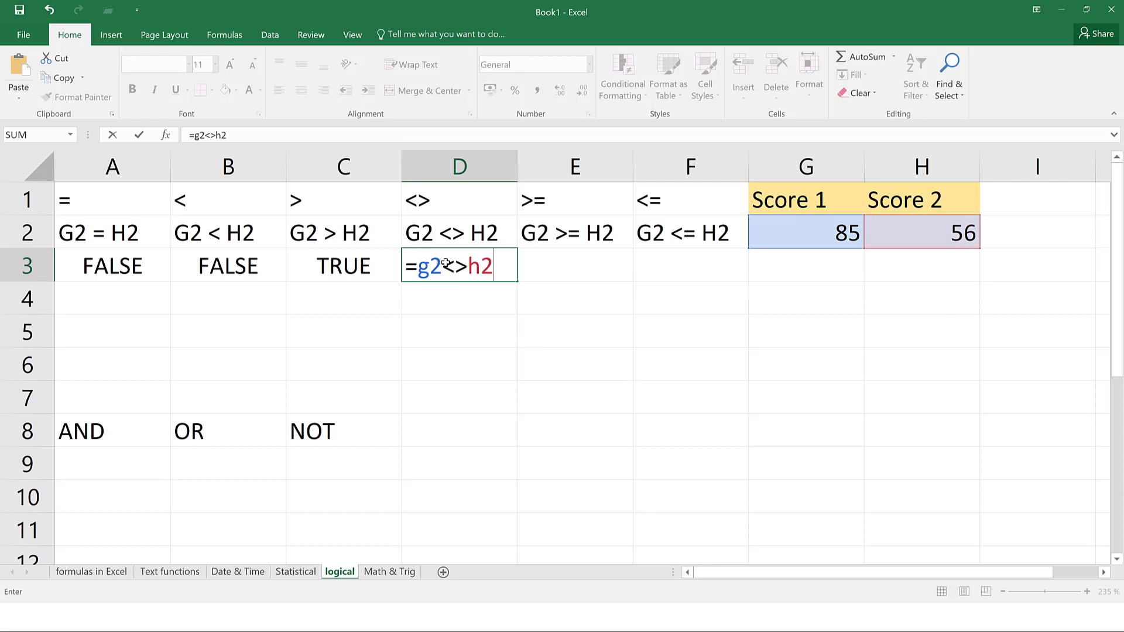
key("Return")
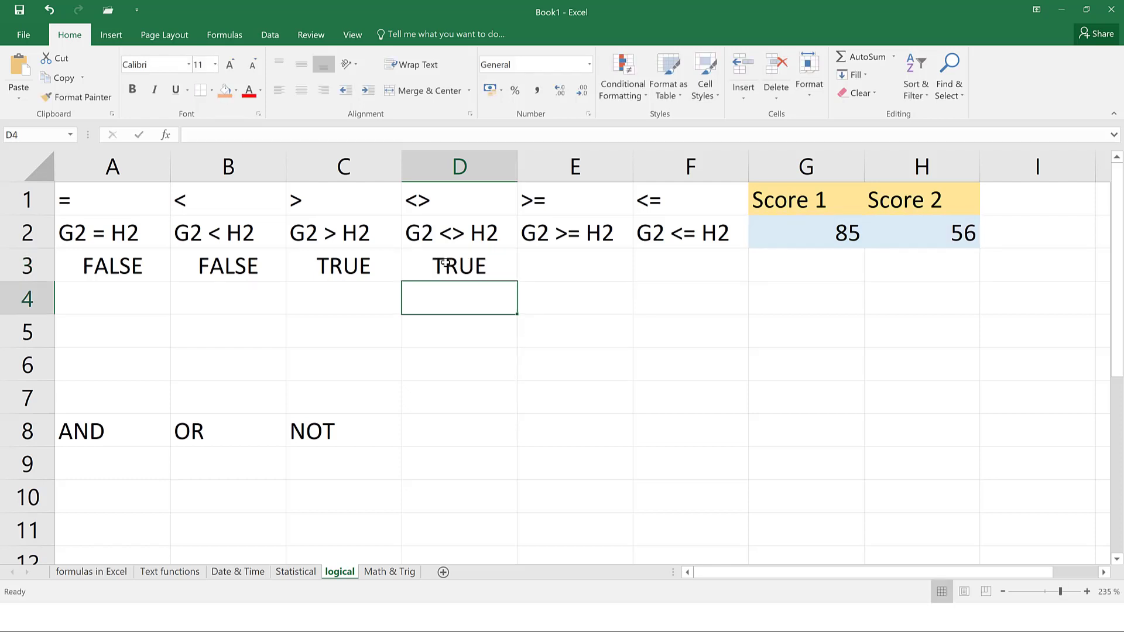
Enter =G2>=H2 in E3 and =G2<=H2 in F3, returning TRUE and FALSE
left_click(534, 269)
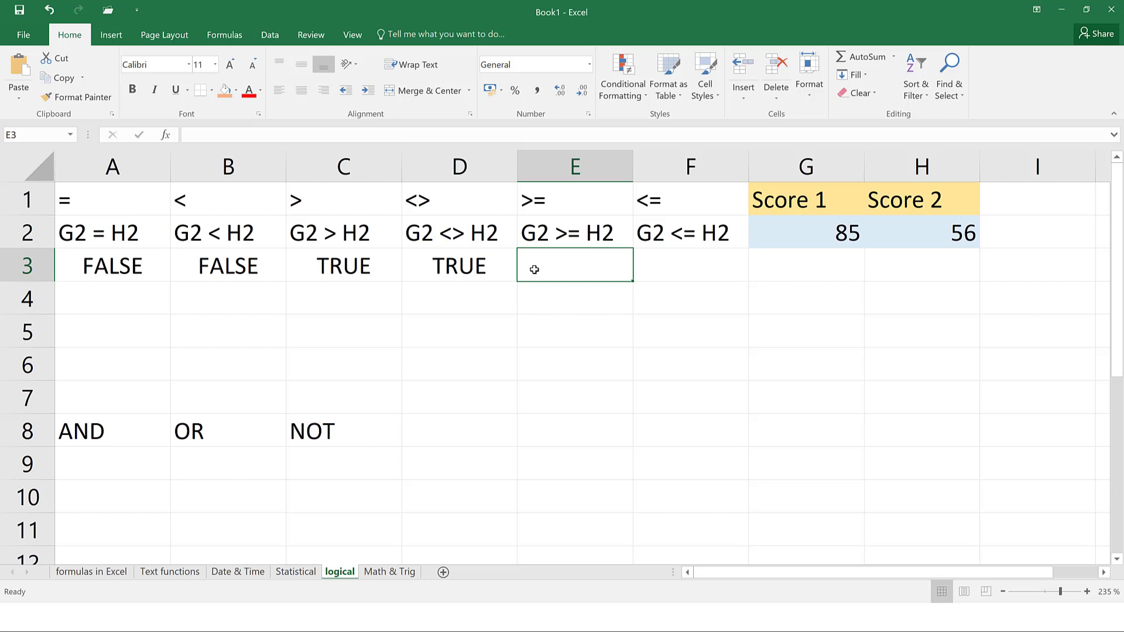
type("=g2>")
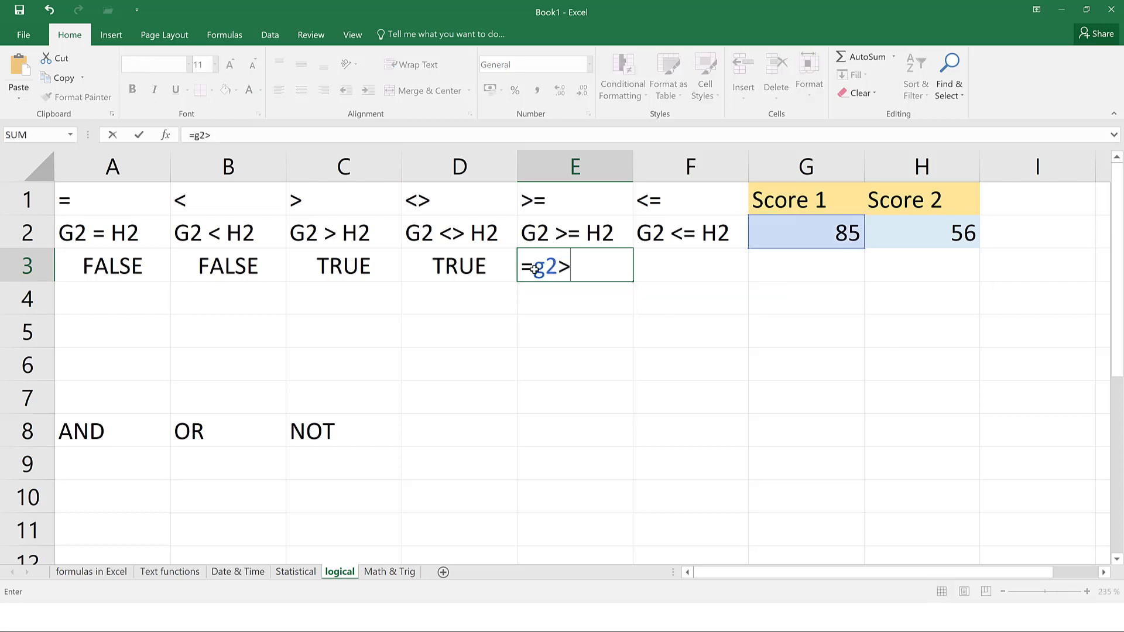
type("=h2")
key("ctrl+Return")
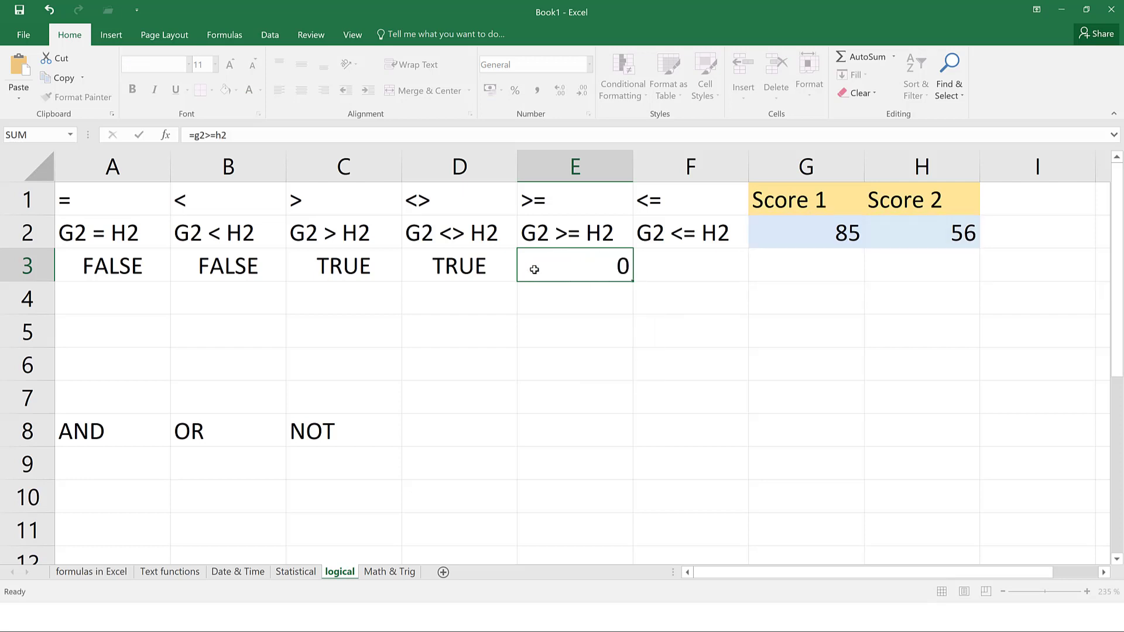
left_click(658, 269)
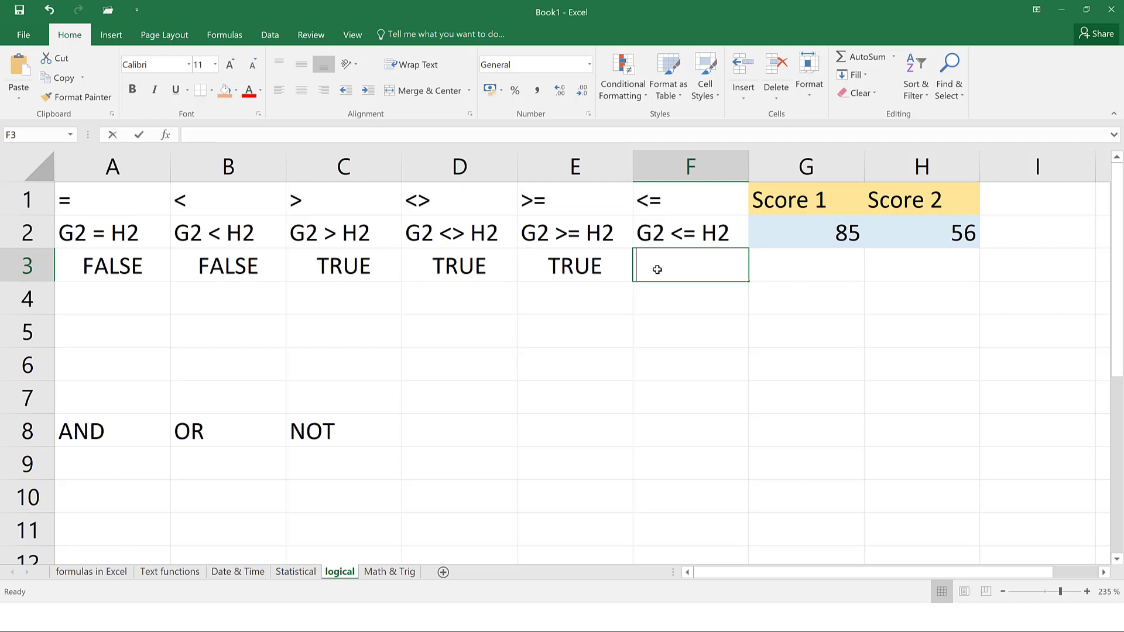
type("=g2")
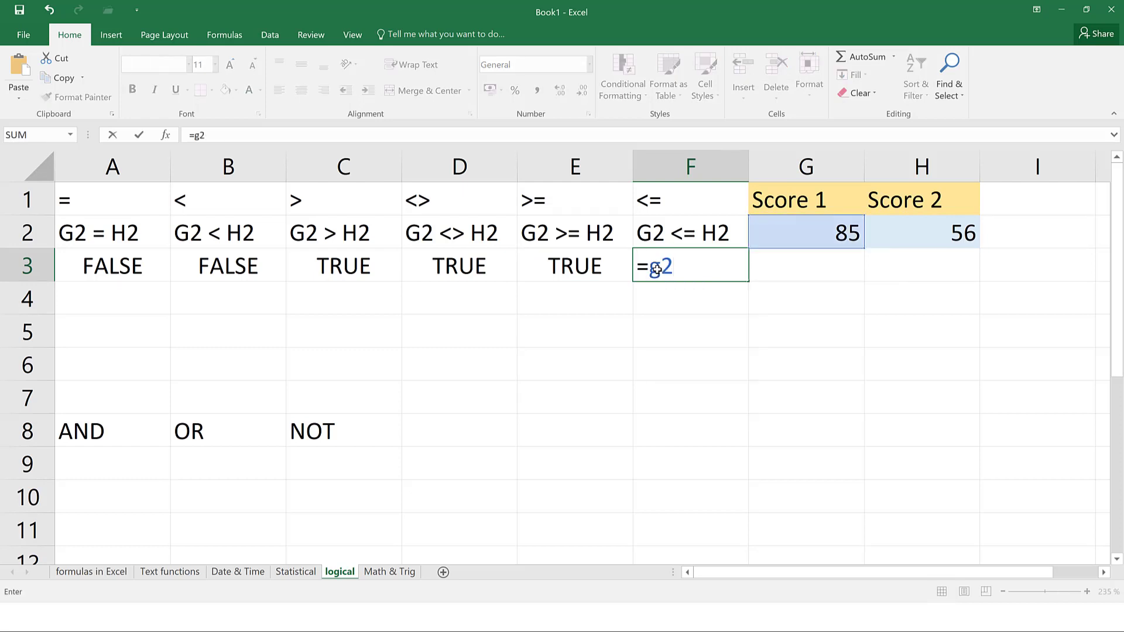
type("<=h2")
key("ctrl+Return")
key("Return")
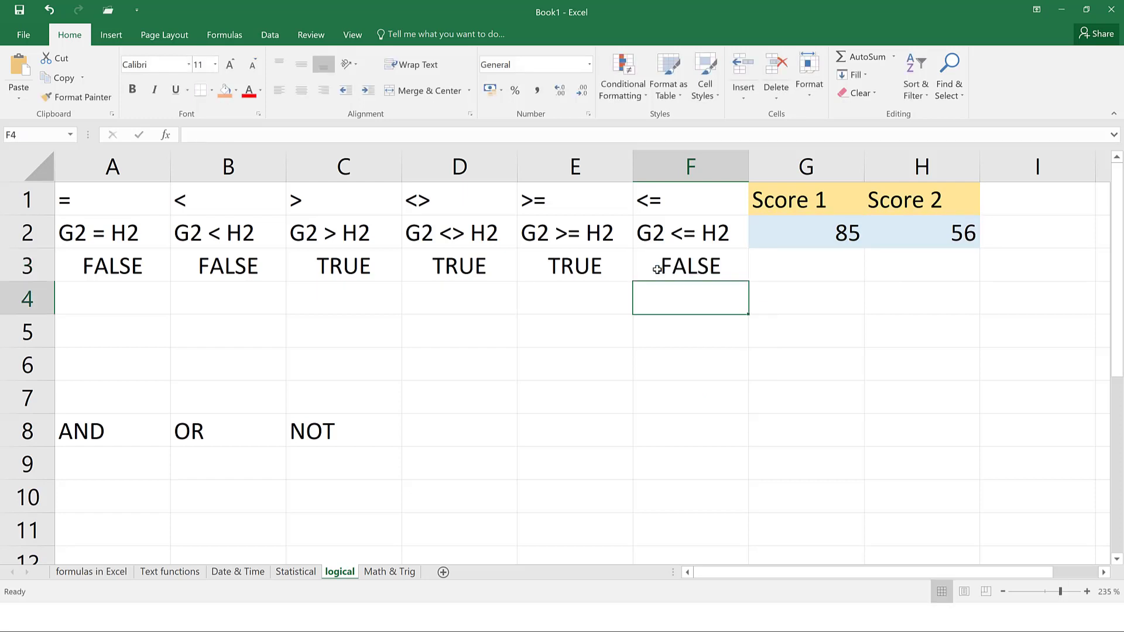
left_click(694, 264)
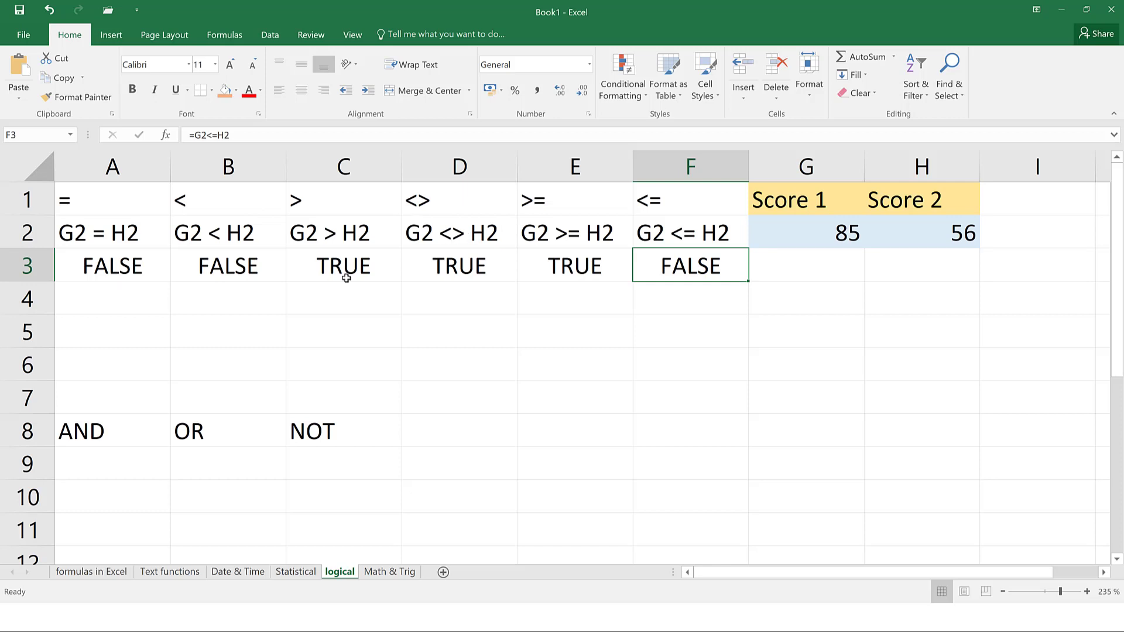
left_click(125, 457)
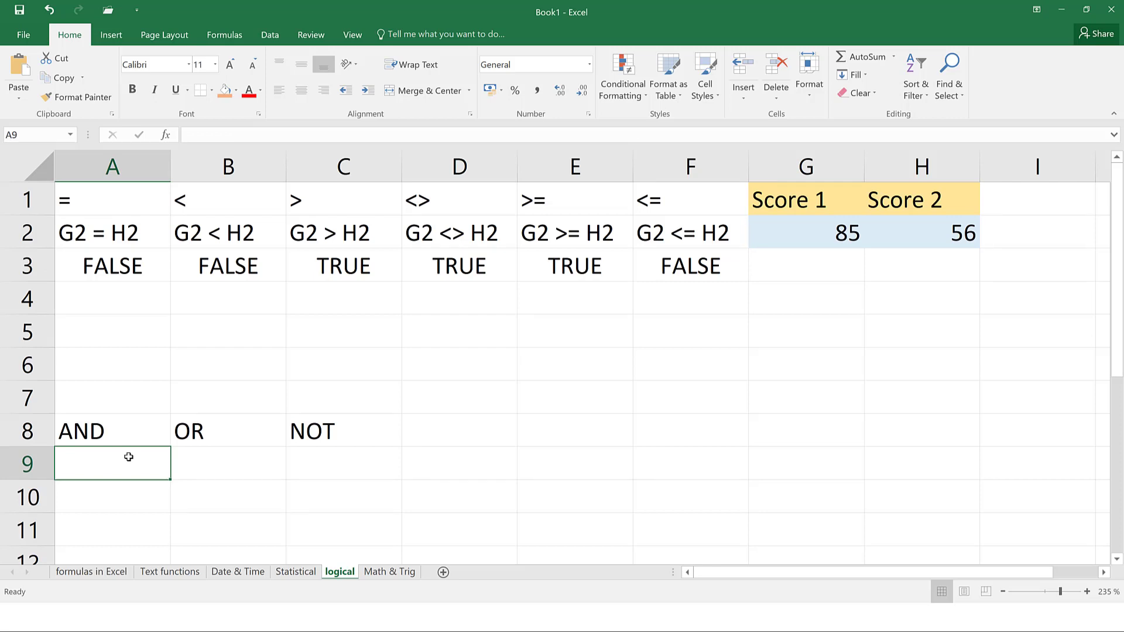
left_click(144, 265)
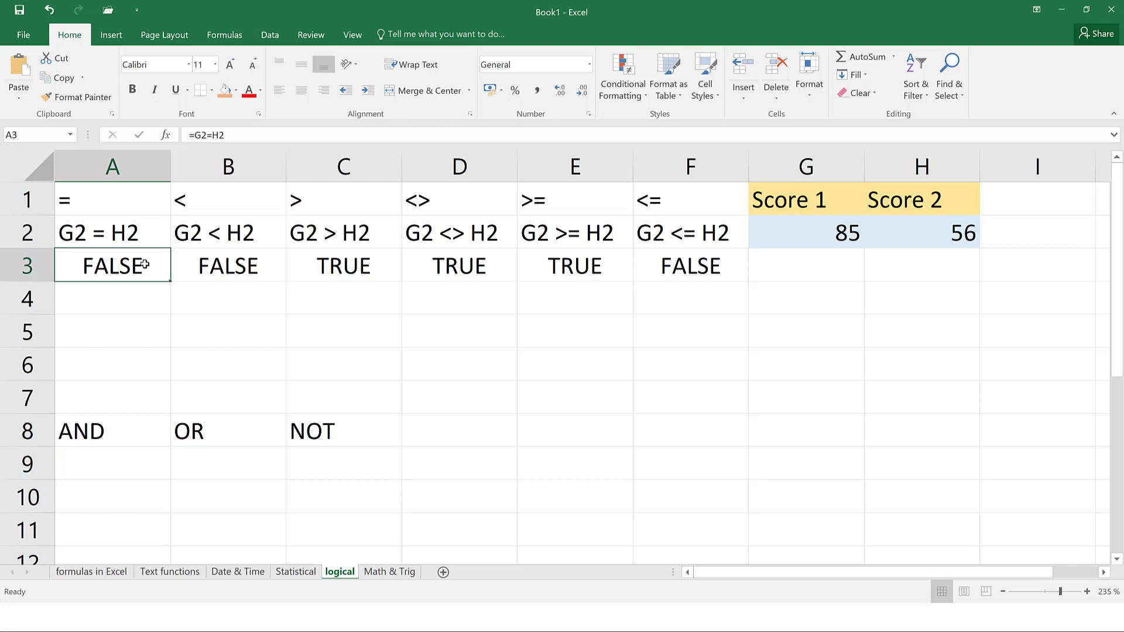
left_click(260, 271)
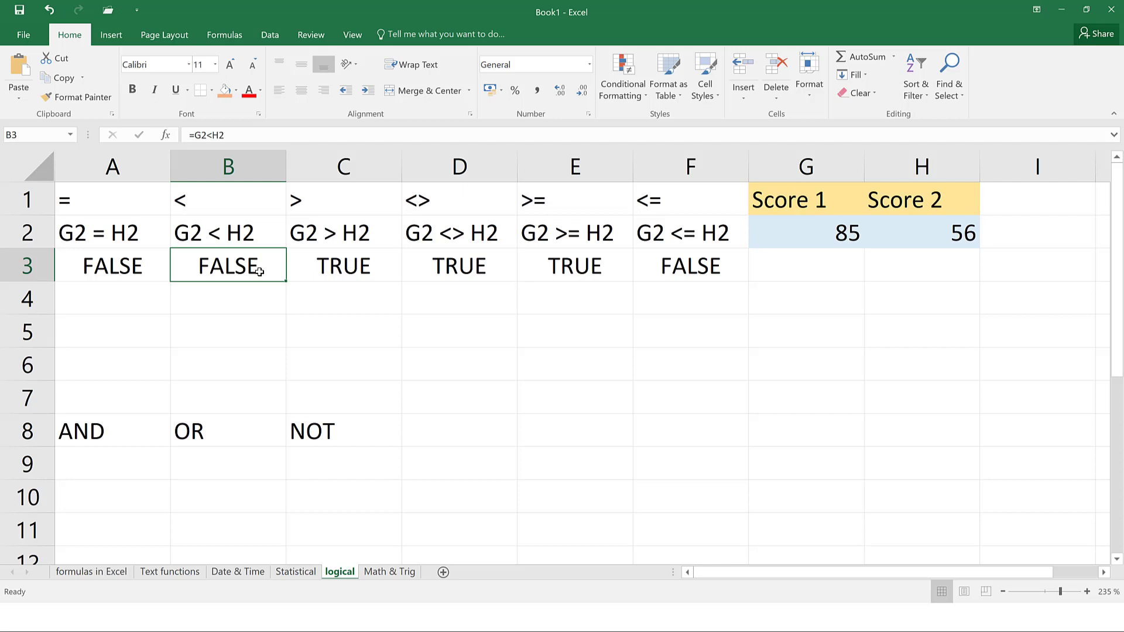
left_click(117, 463)
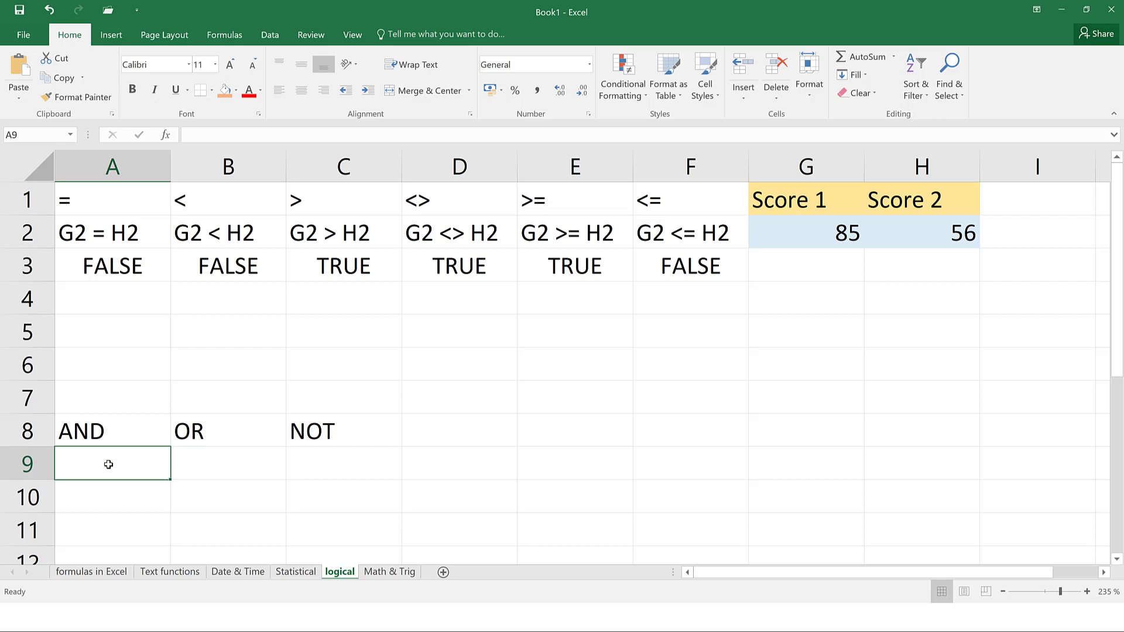
Enter =AND(A3,B3) in A9 under the AND heading
type("=")
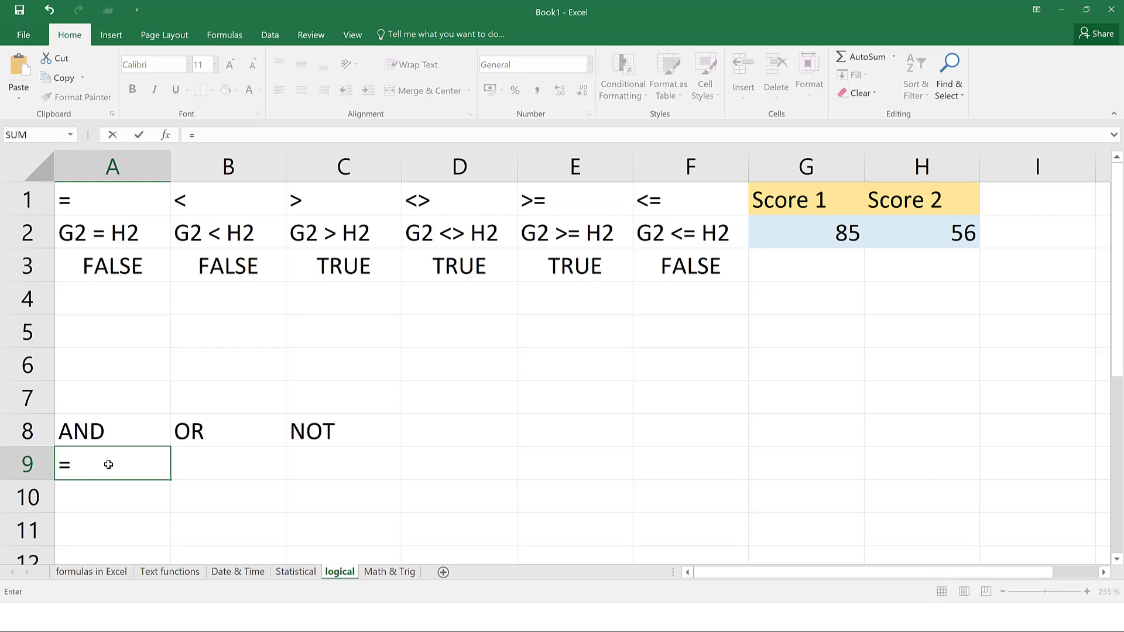
type("and(")
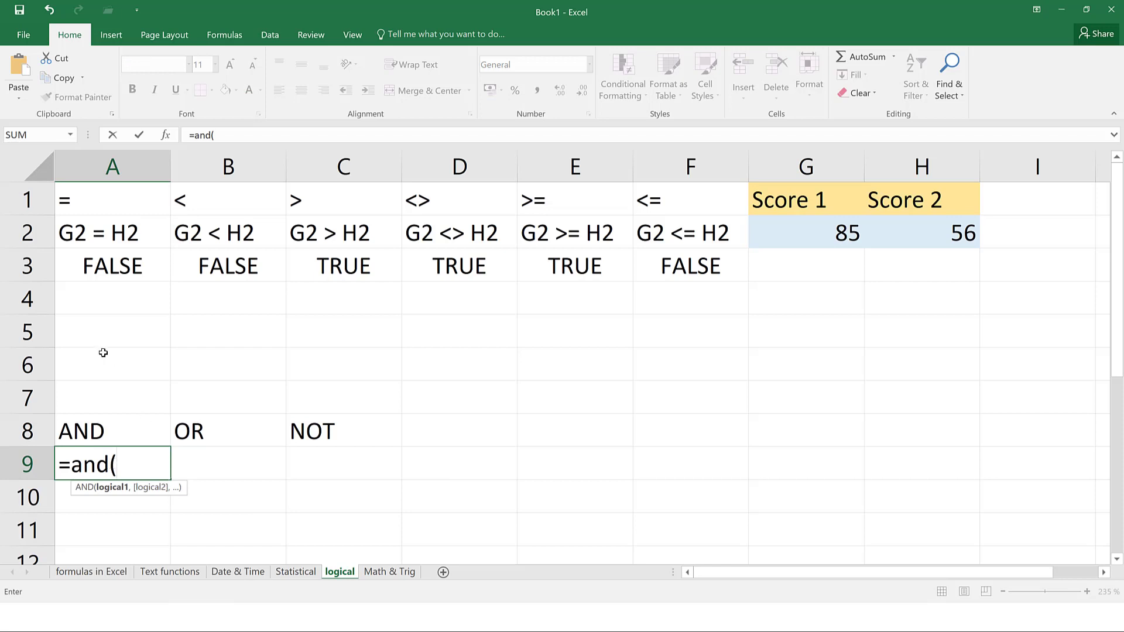
left_click(144, 283)
type(",")
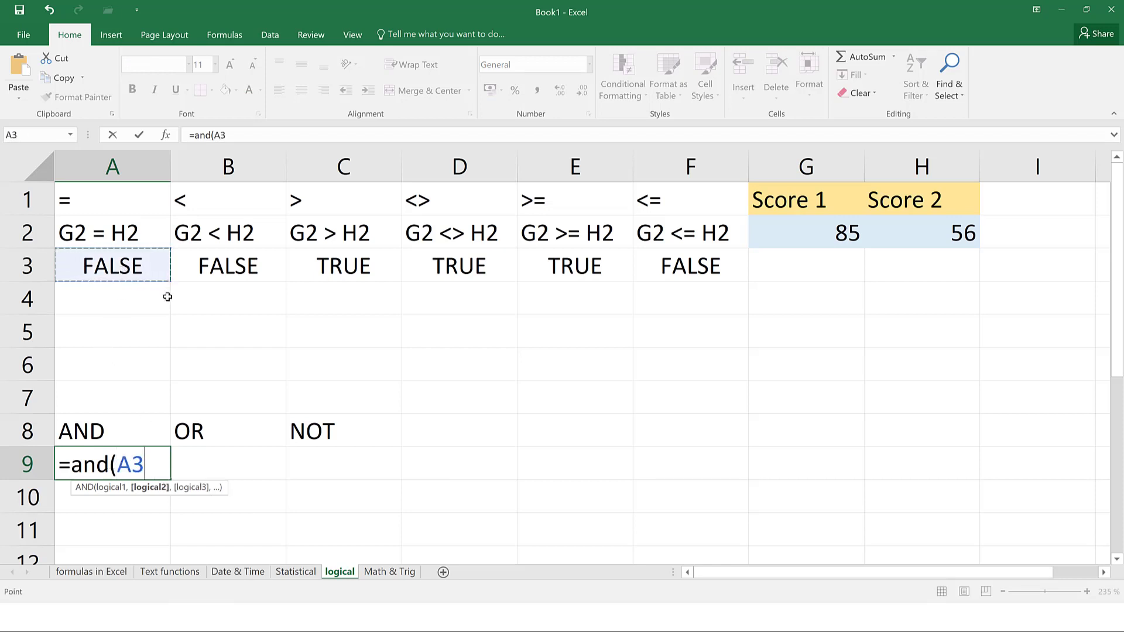
left_click(203, 269)
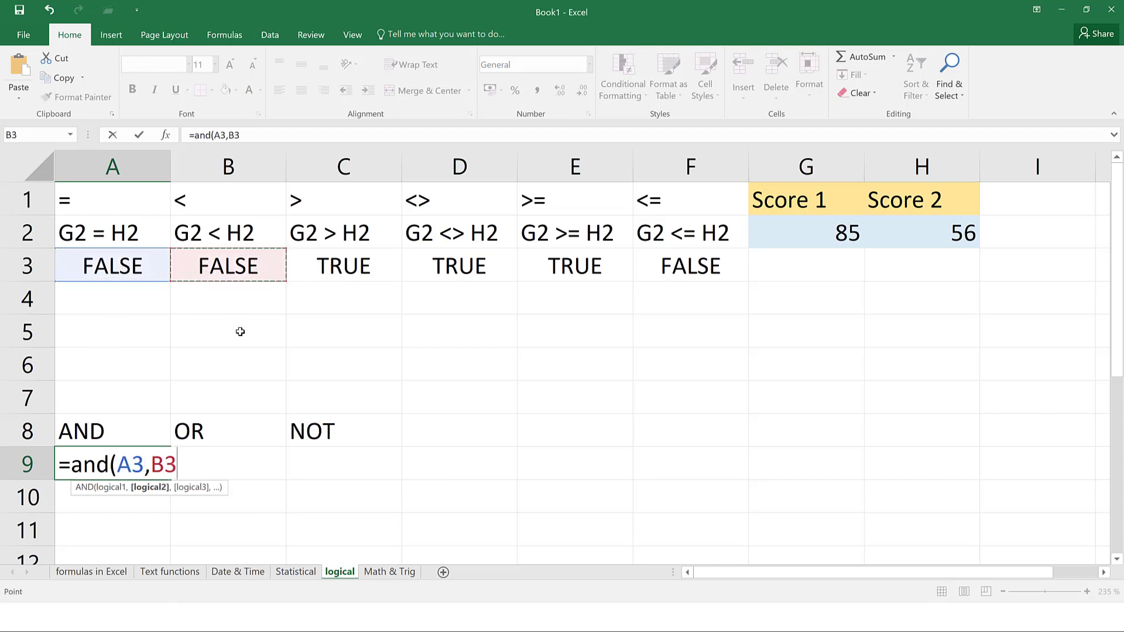
key("Return")
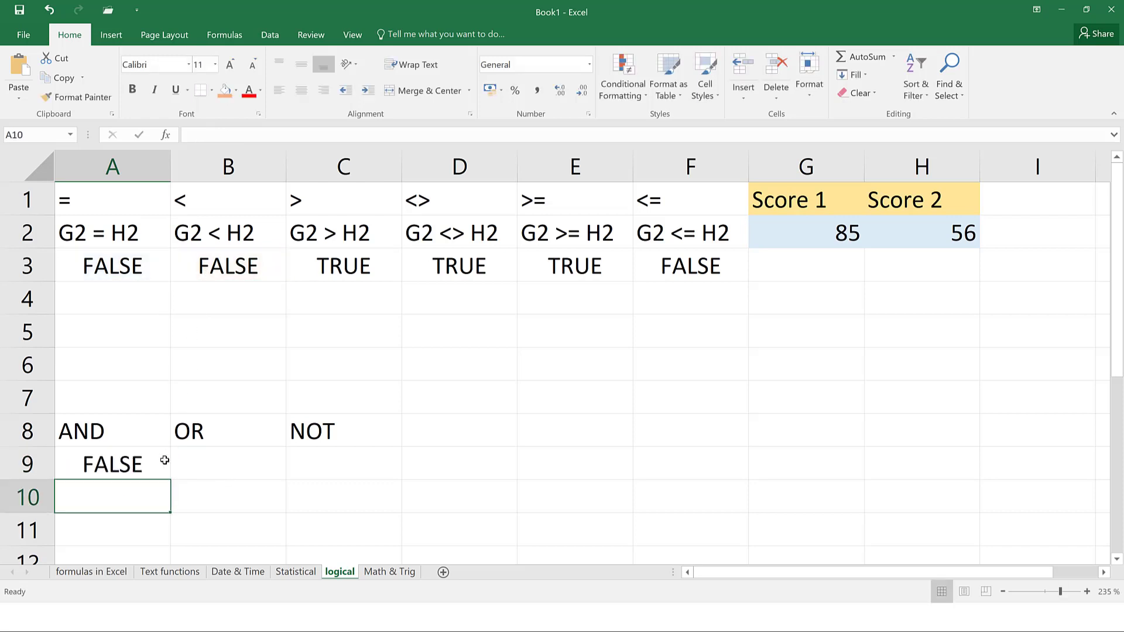
left_click(151, 463)
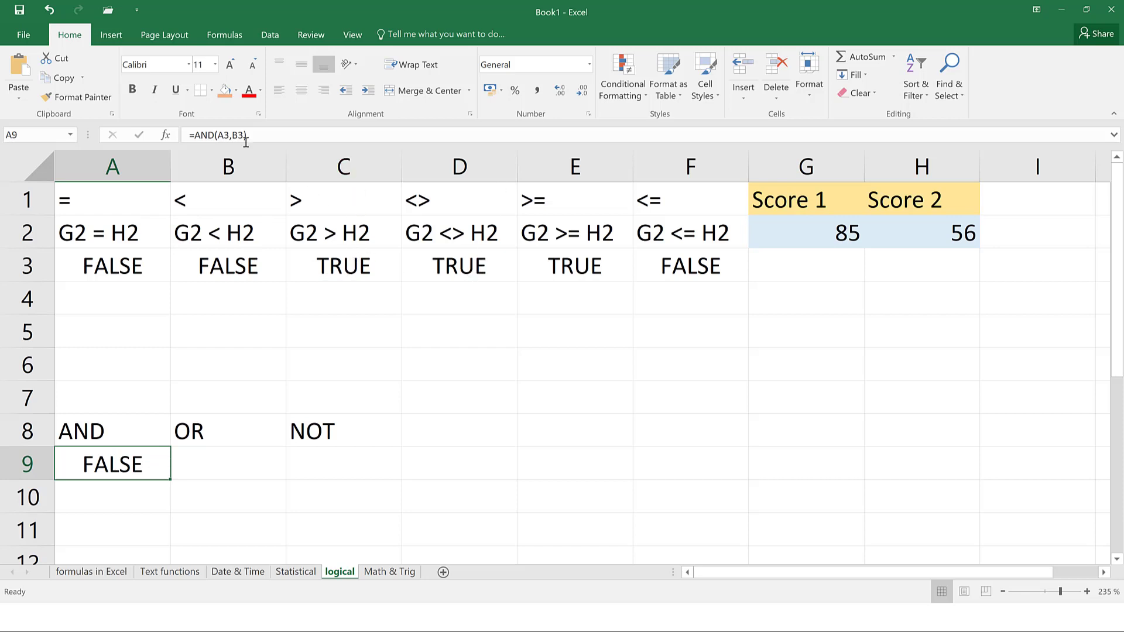
Edit A9's AND formula to test C3 and D3 instead
left_click(229, 135)
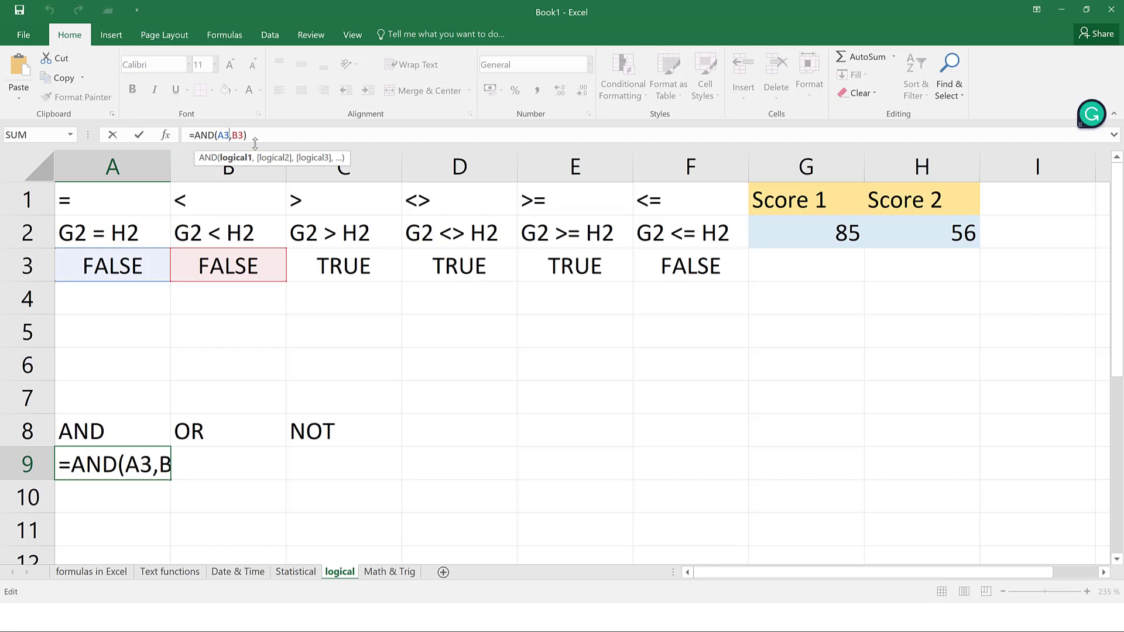
key("Left")
key("BackSpace")
type("c")
key("Right")
key("Right")
key("Right")
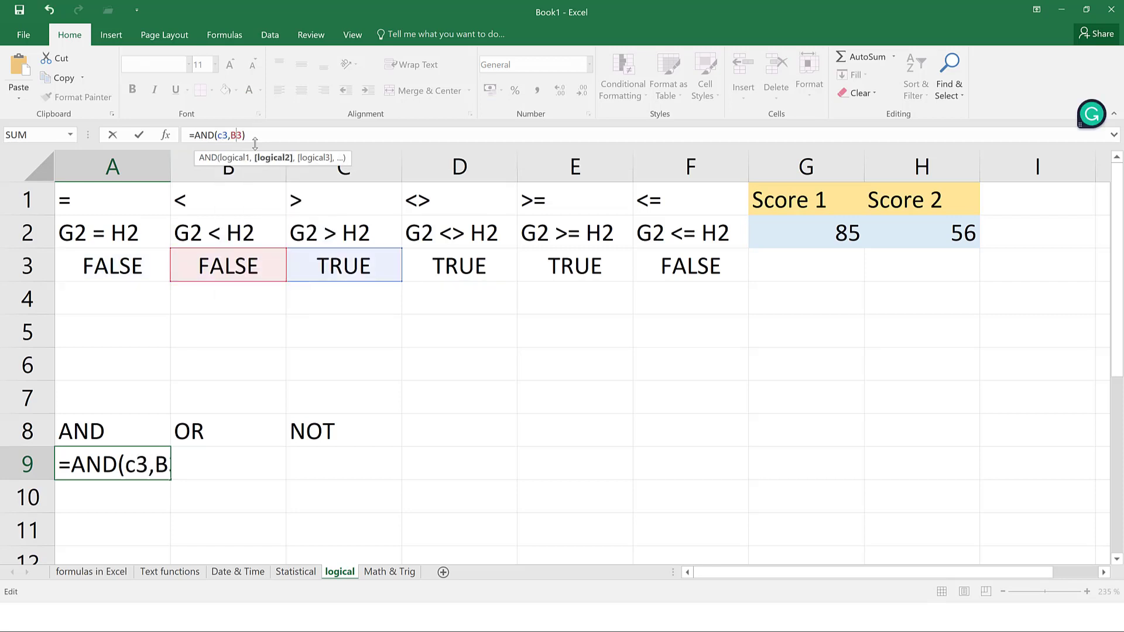
key("BackSpace")
type("d")
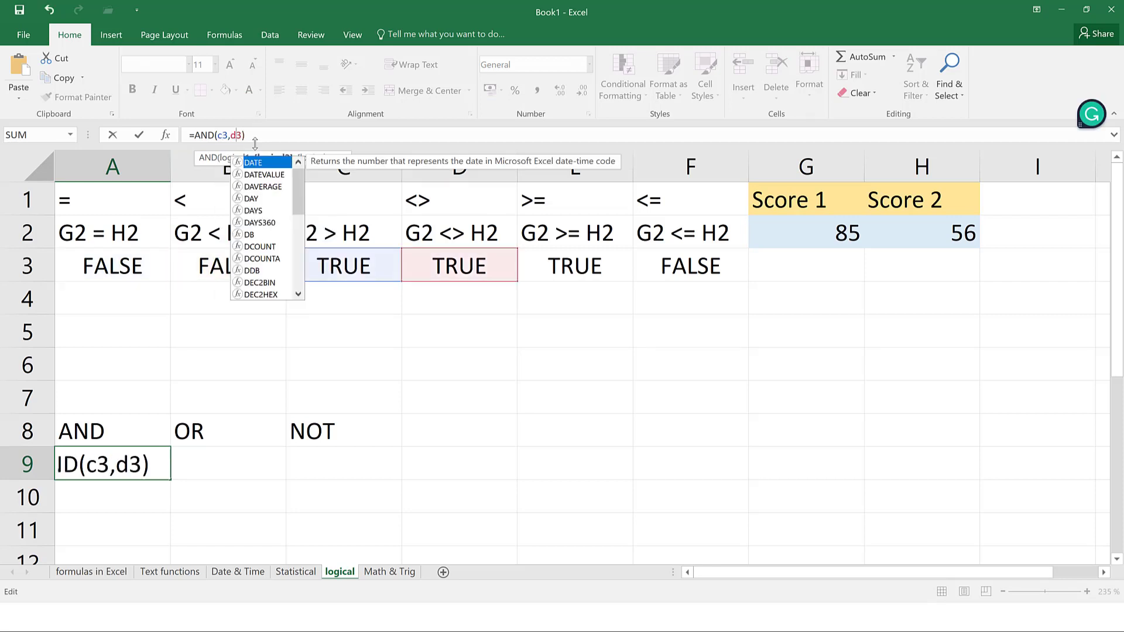
key("Return")
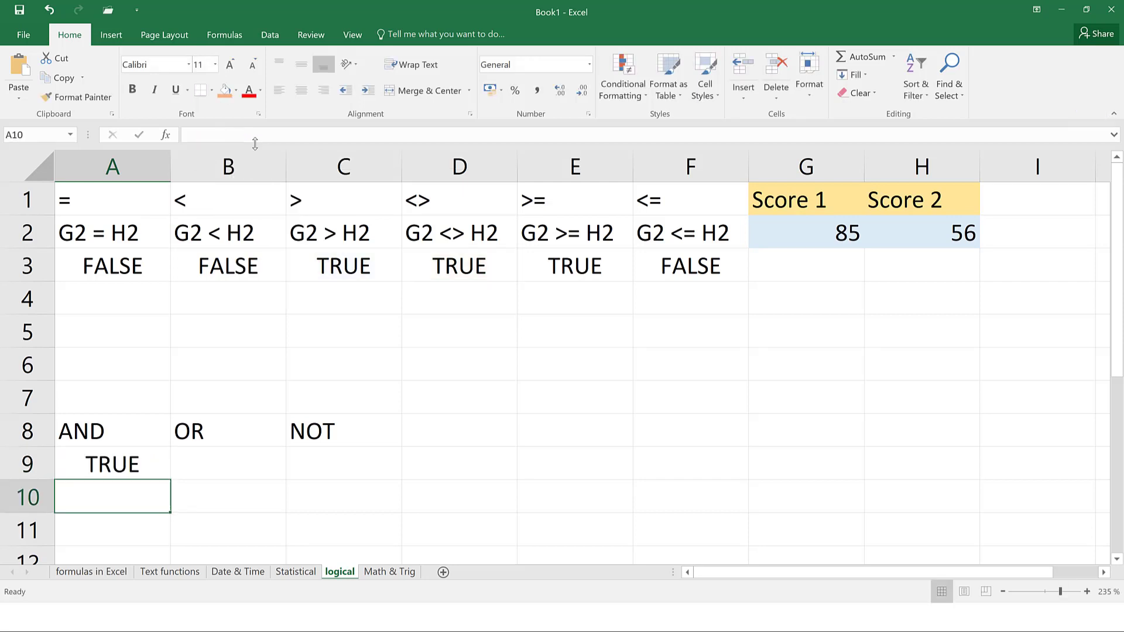
Change A9's AND formula to =AND(B3,D3), returning FALSE
left_click(126, 474)
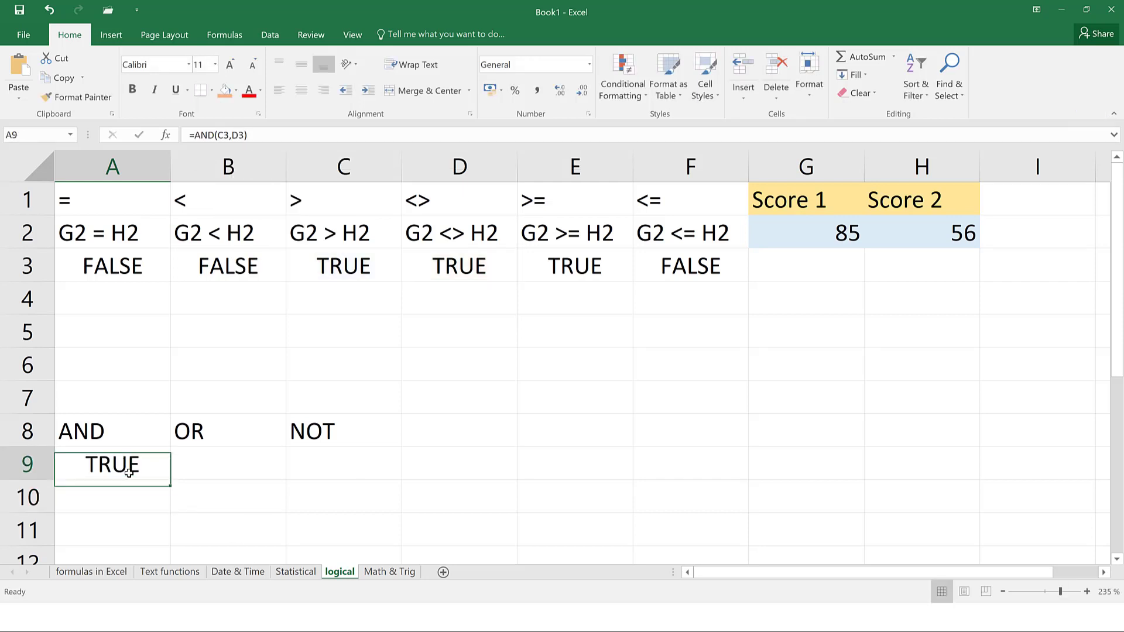
left_click(226, 135)
key("BackSpace")
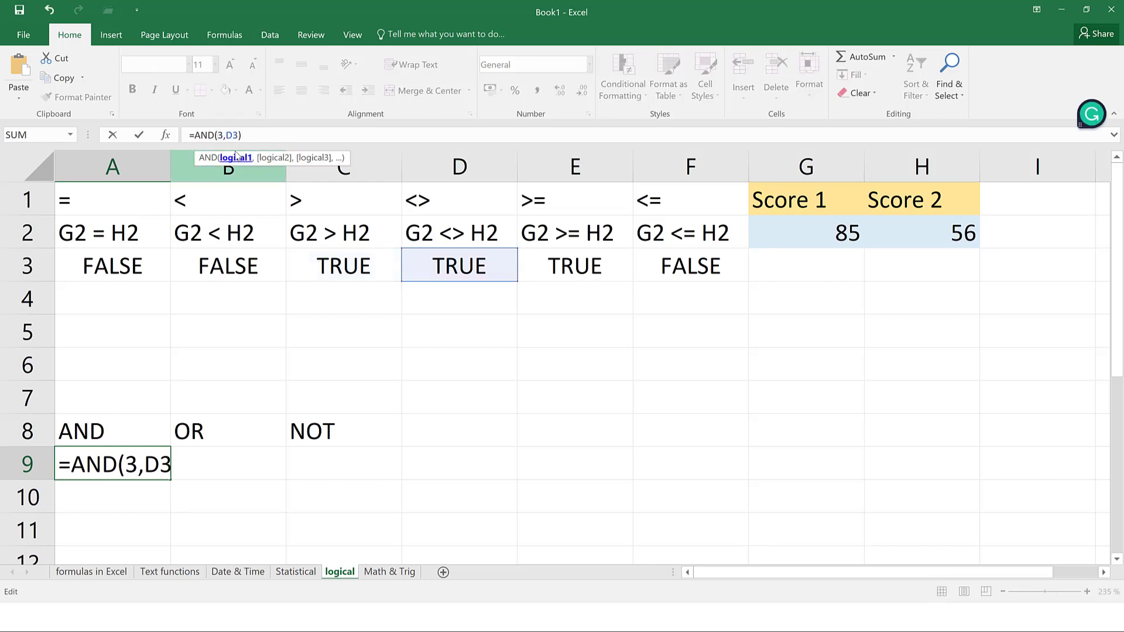
type("b")
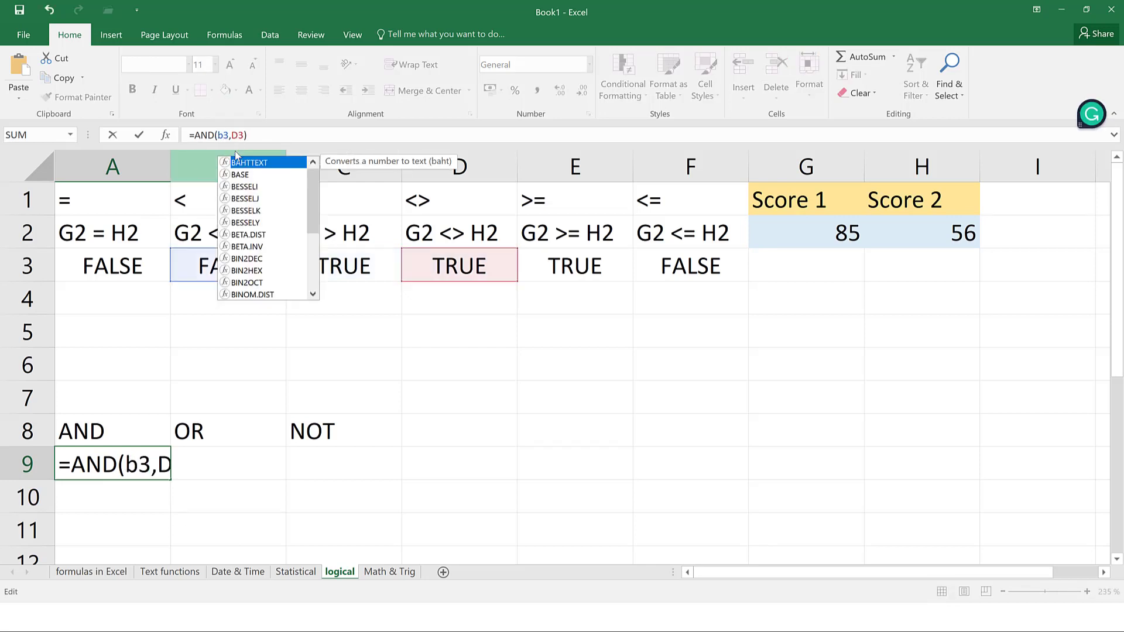
key("Return")
left_click(121, 460)
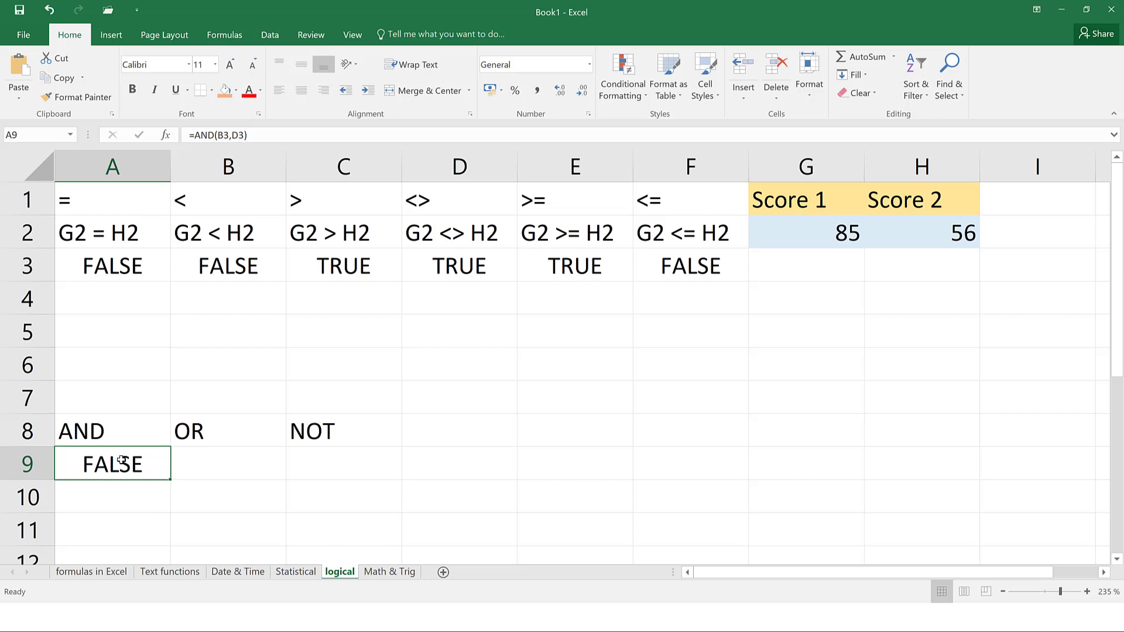
left_click(201, 465)
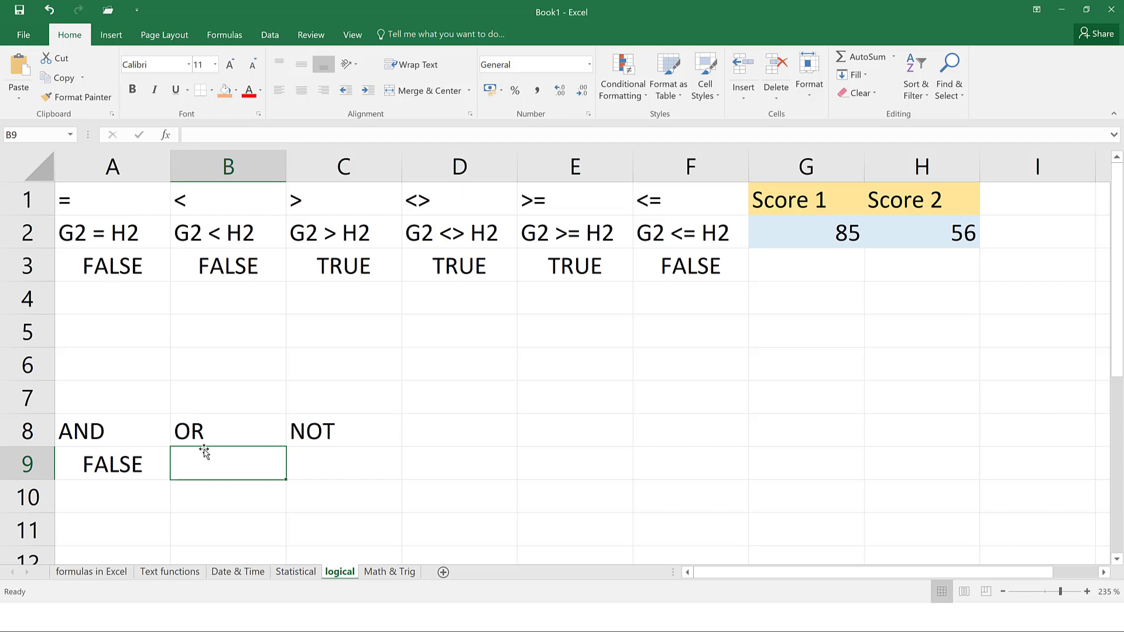
Enter =OR(A3,B3) in B9 and review the A3 and B3 comparison formulas
type("=or(")
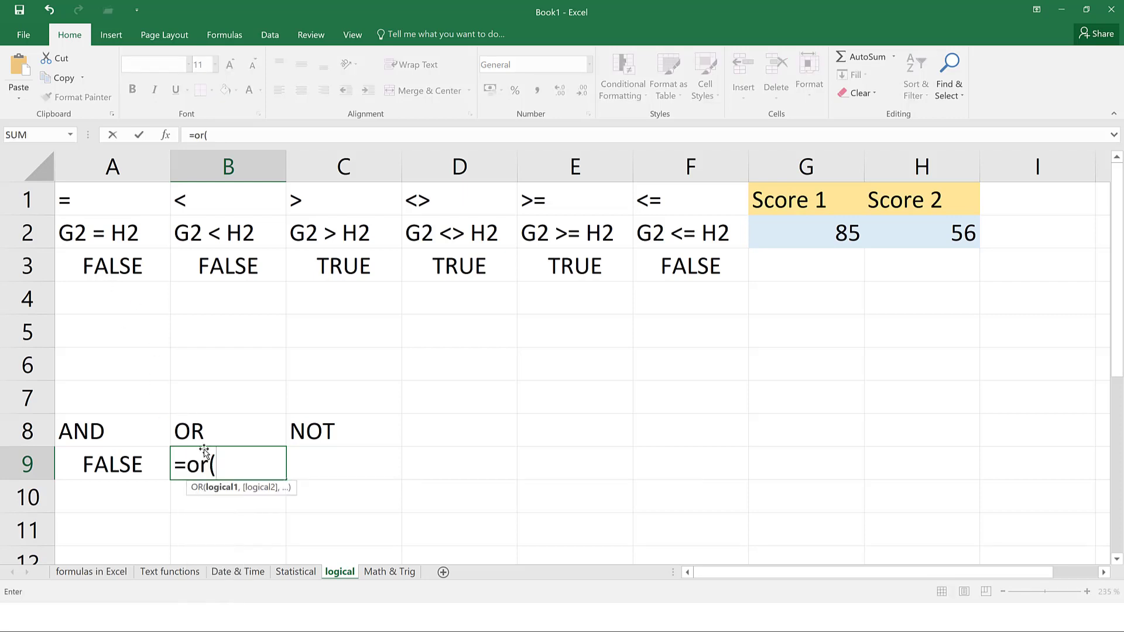
left_click(121, 270)
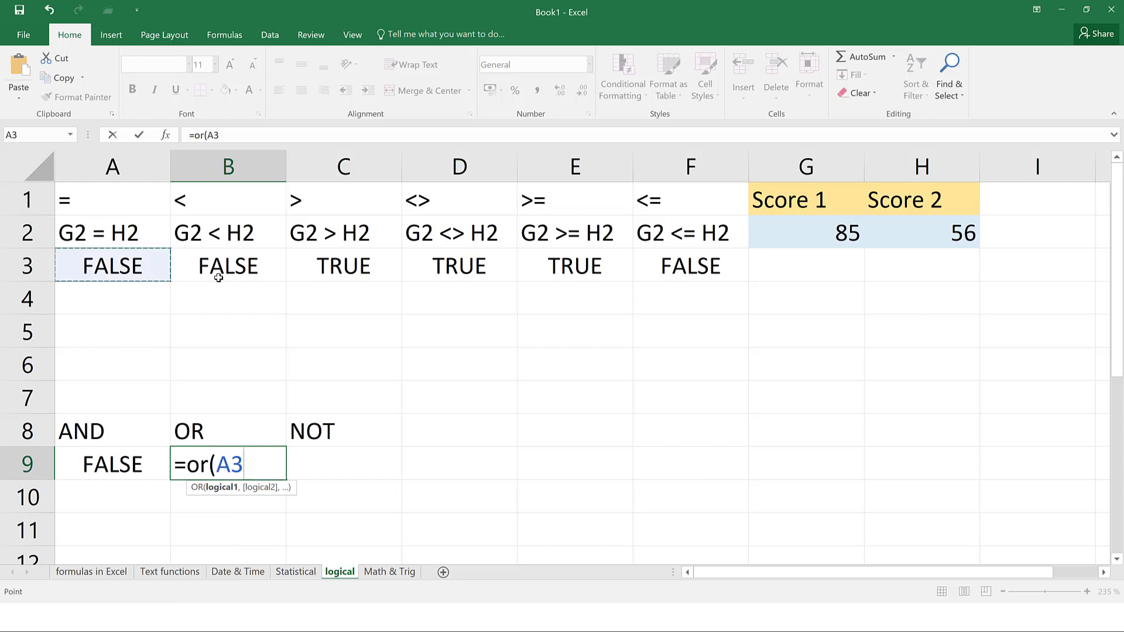
type(",")
left_click(236, 274)
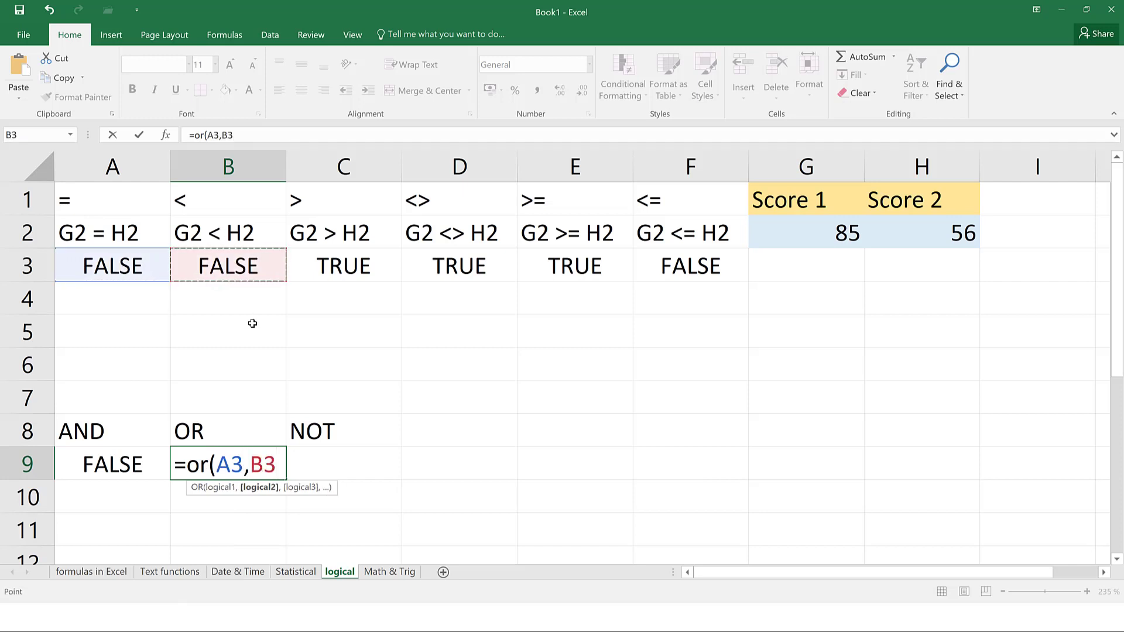
type(")")
key("Return")
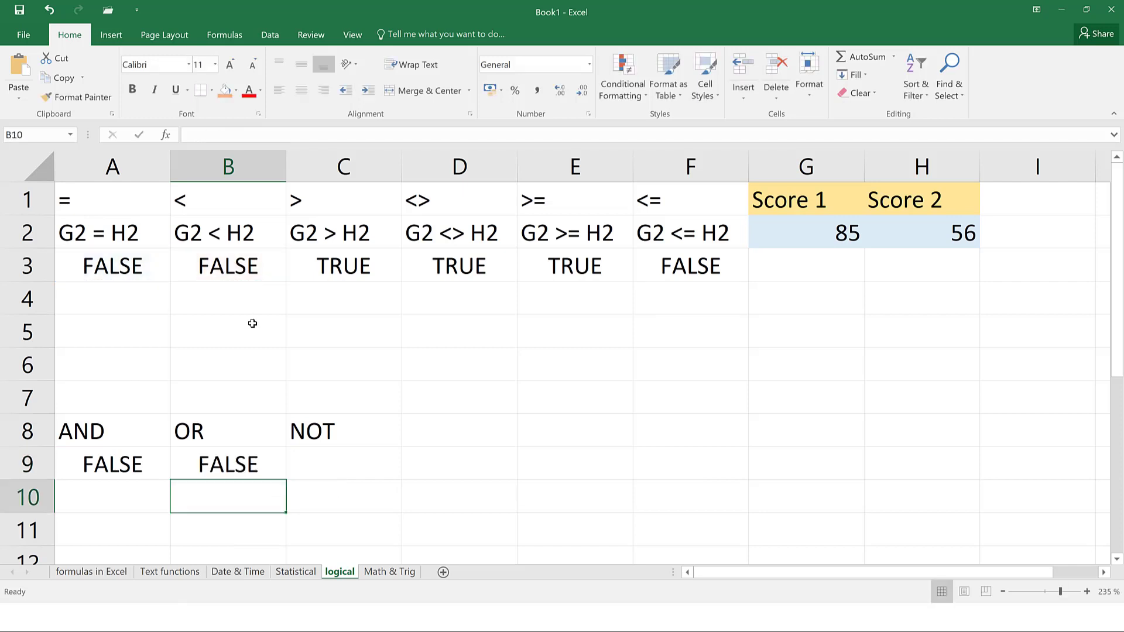
left_click(125, 265)
left_click(205, 273)
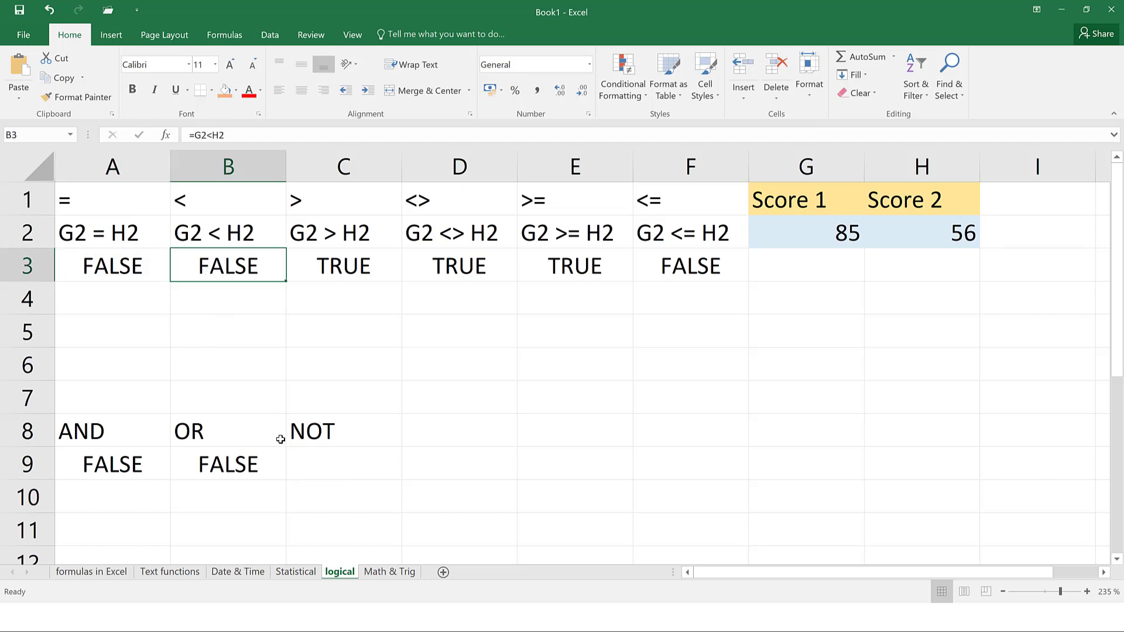
left_click(250, 472)
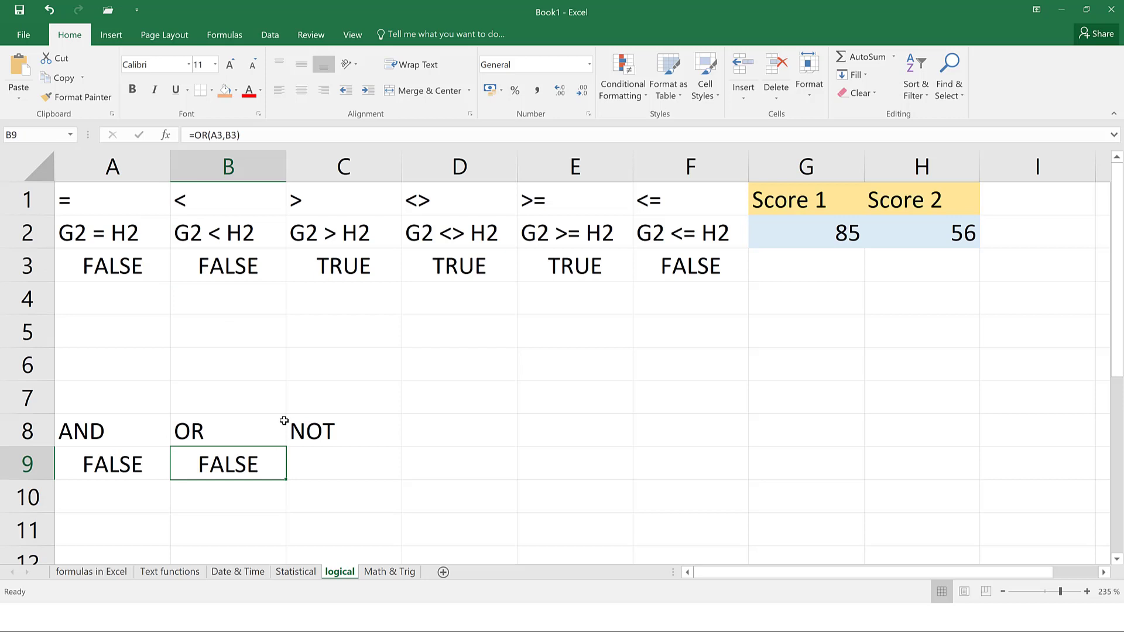
Change B9's formula to =OR(A3,C3) so it returns TRUE
left_click(228, 135)
key("Left")
key("BackSpace")
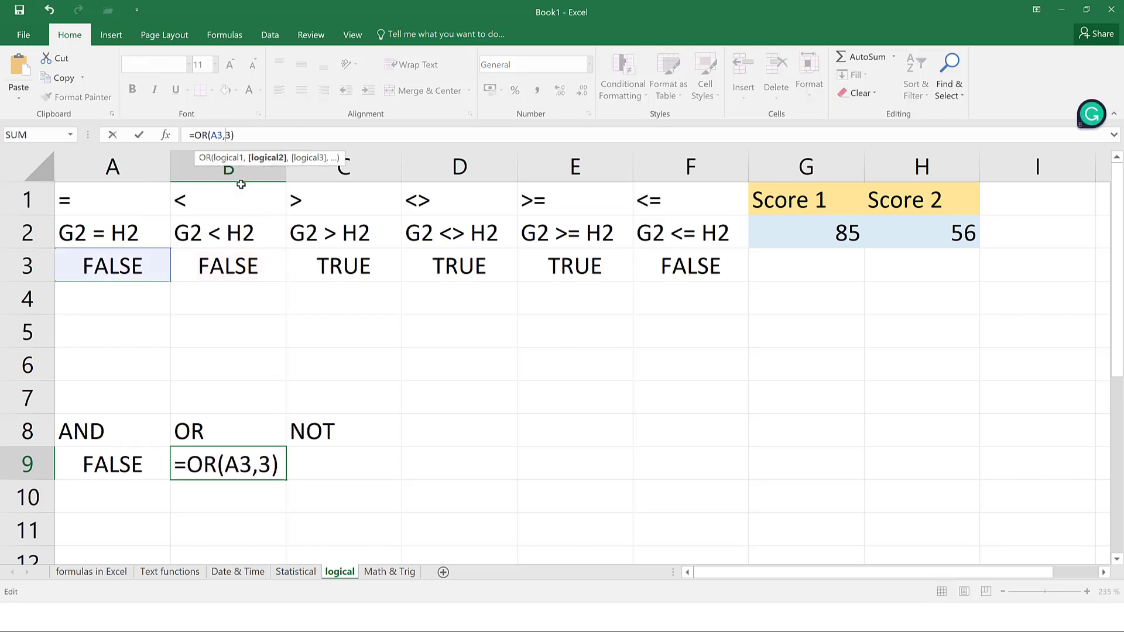
type("c")
key("Return")
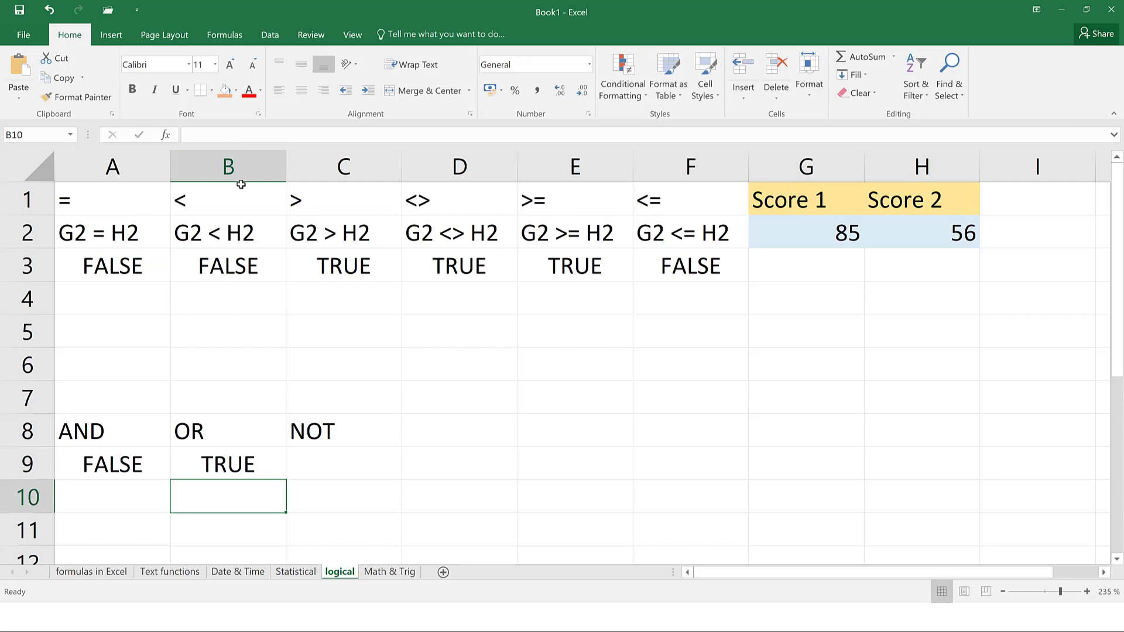
left_click(224, 474)
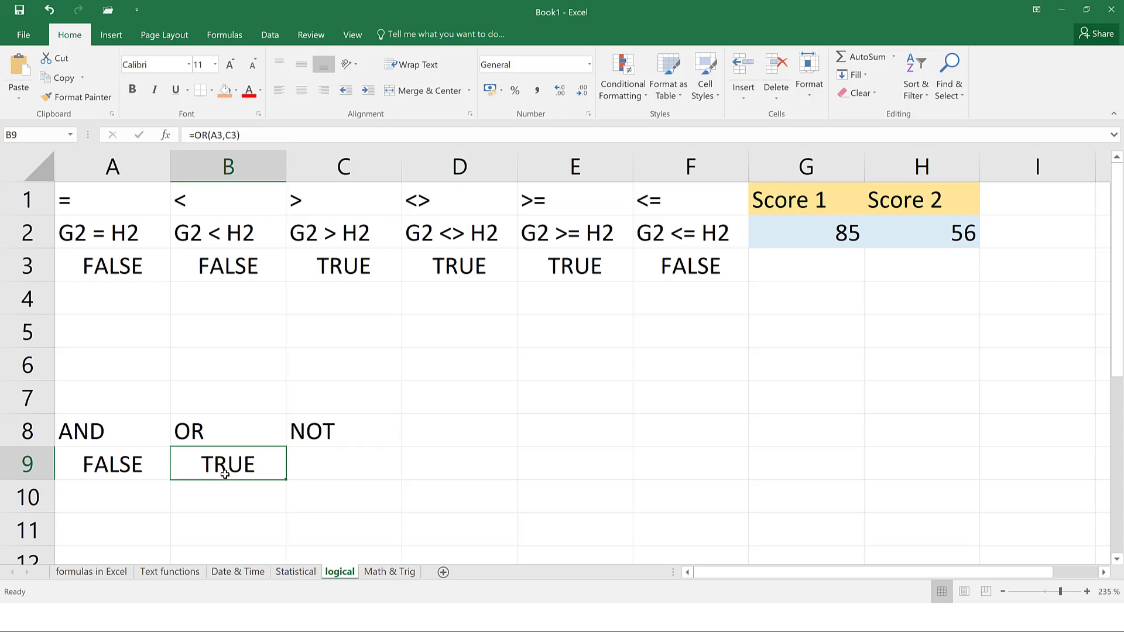
Enter =NOT(A3) in C9 under the NOT heading, returning TRUE
left_click(322, 462)
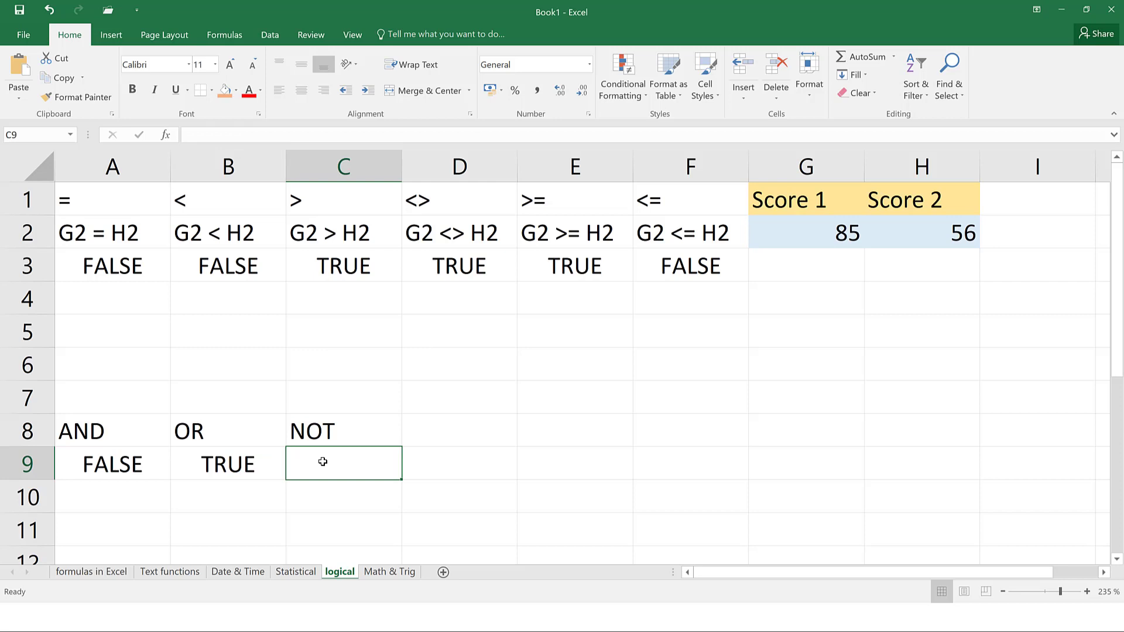
type("not")
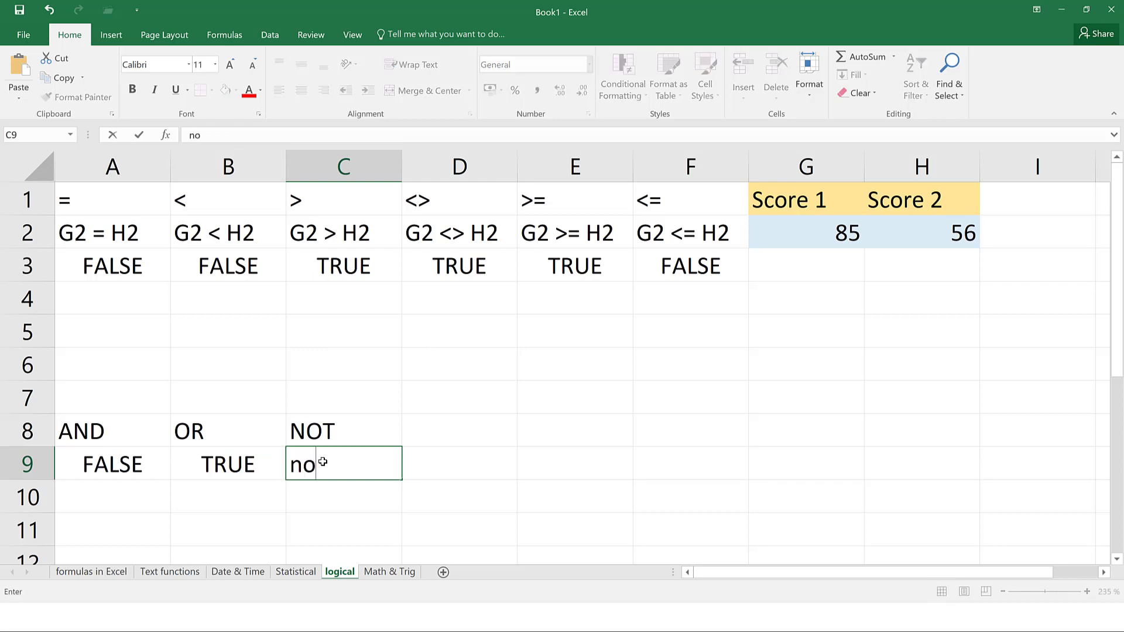
key("BackSpace")
key("BackSpace")
key("BackSpace")
type("=not(")
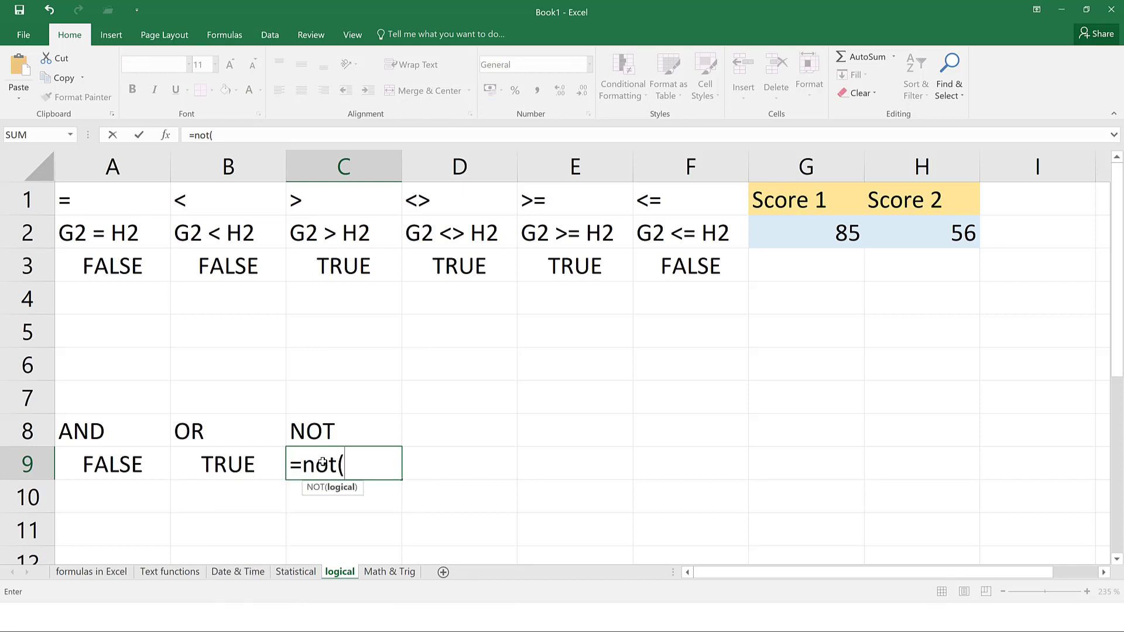
left_click(144, 272)
type(")")
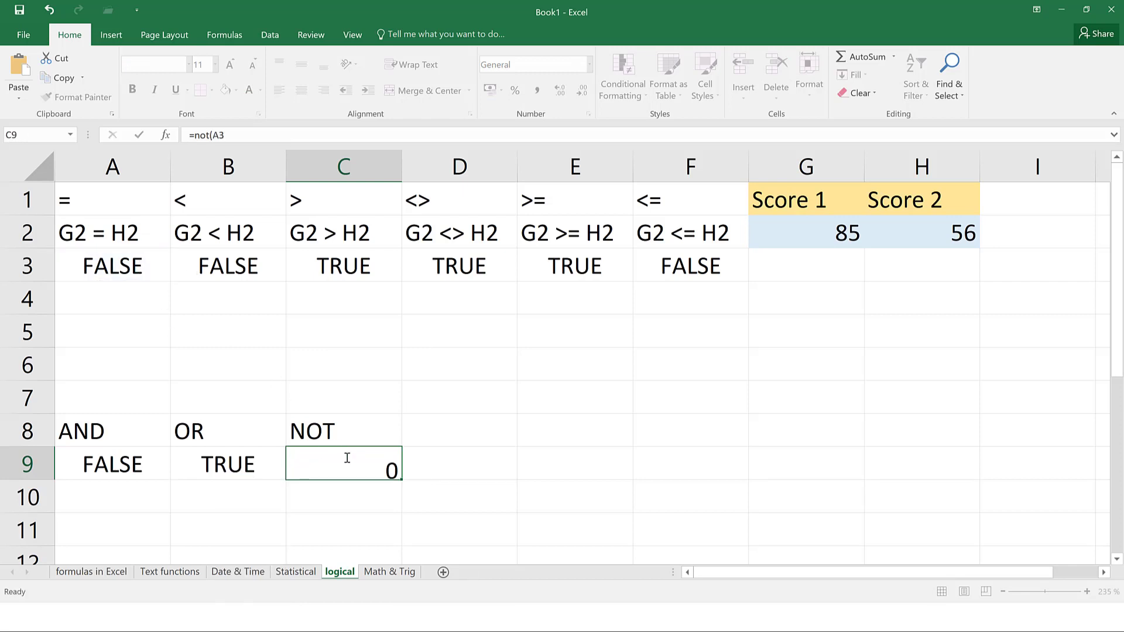
key("Return")
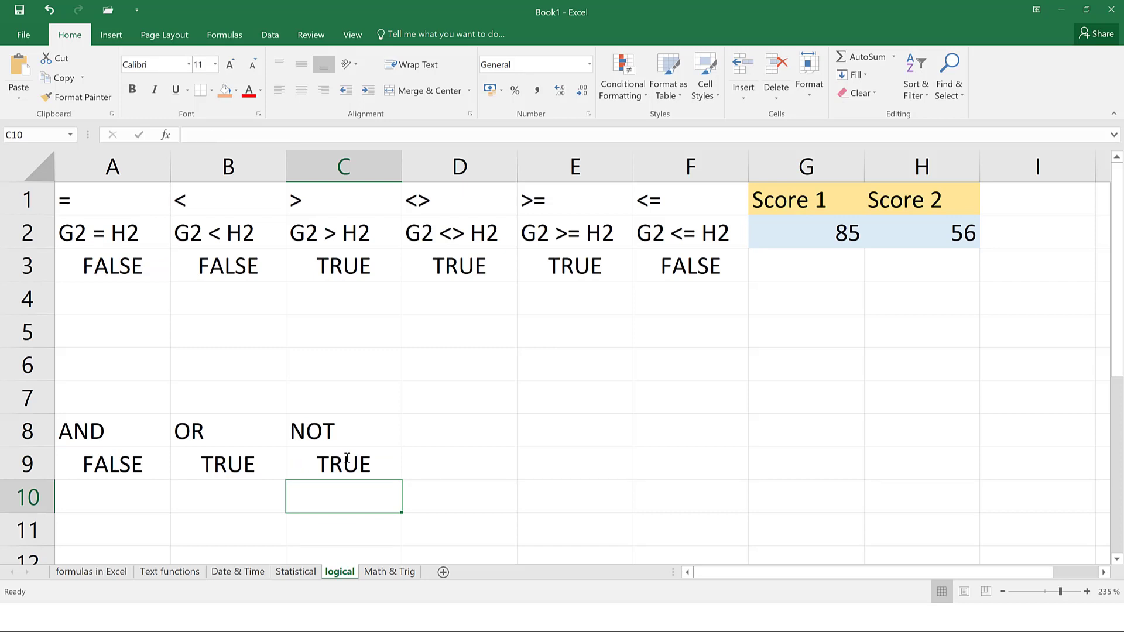
Enter =NOT(C3) in C10, returning FALSE, then switch to the Math & Trig sheet
type("=n")
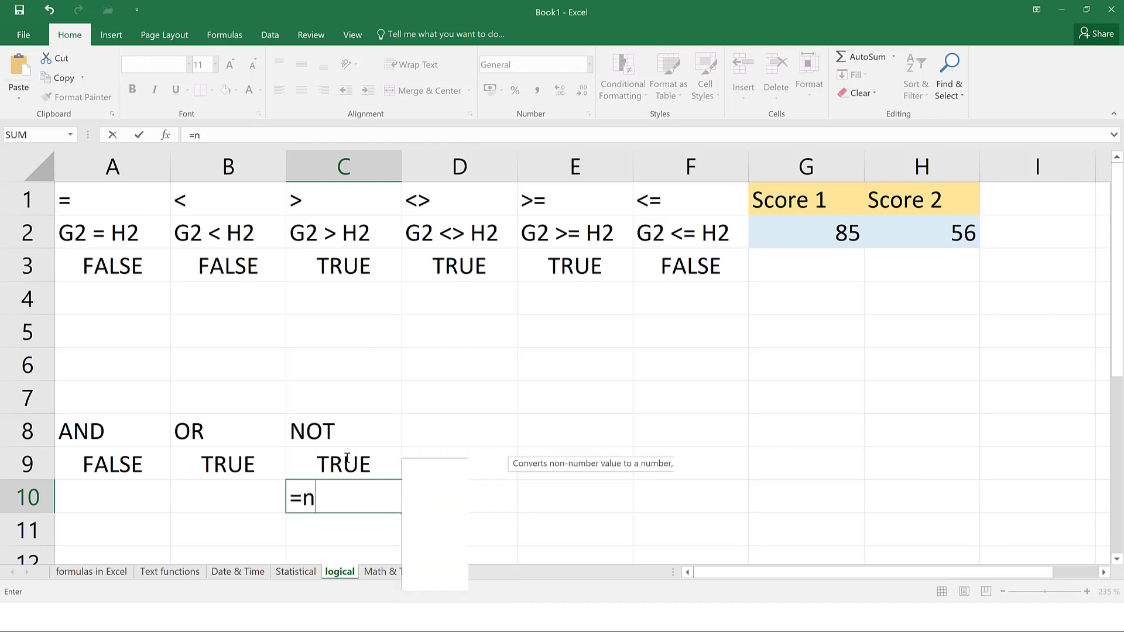
type("ot(")
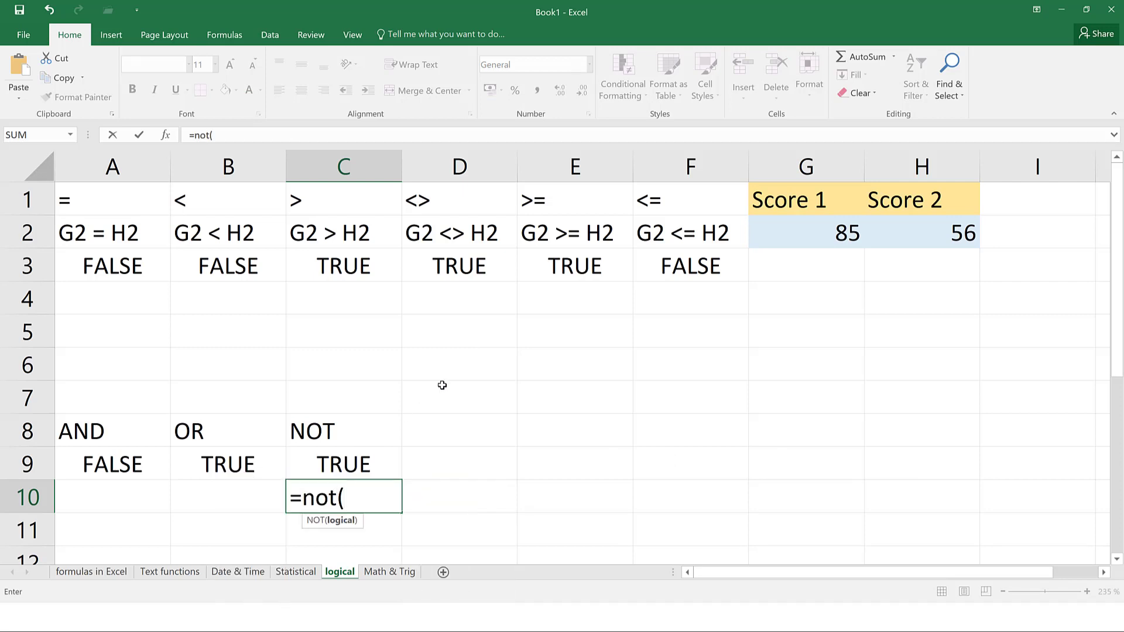
left_click(383, 273)
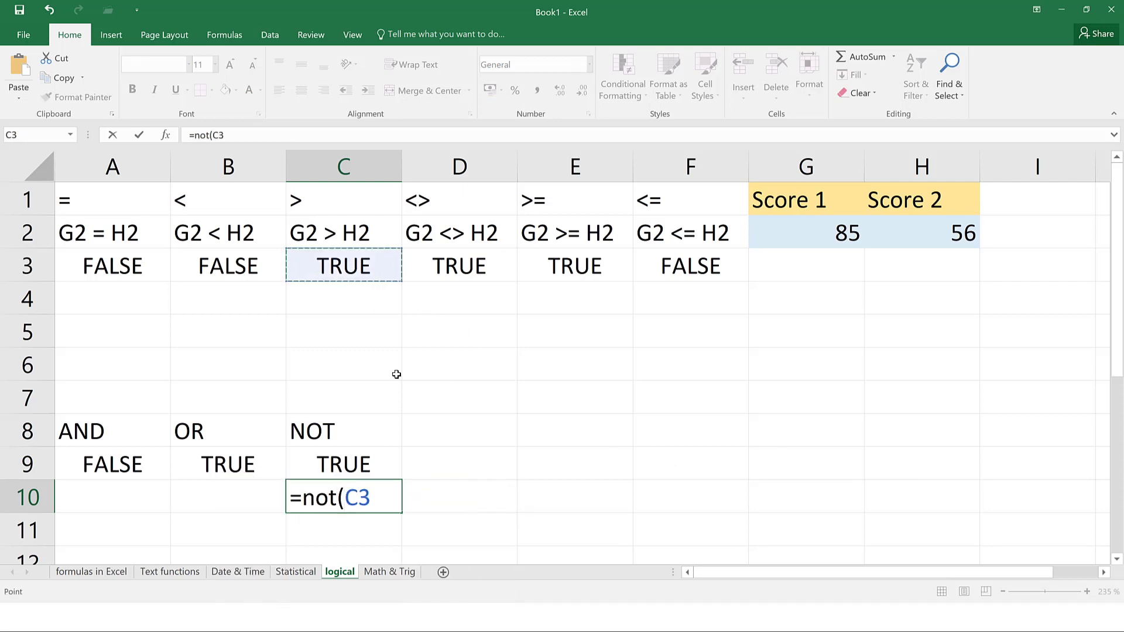
key("Return")
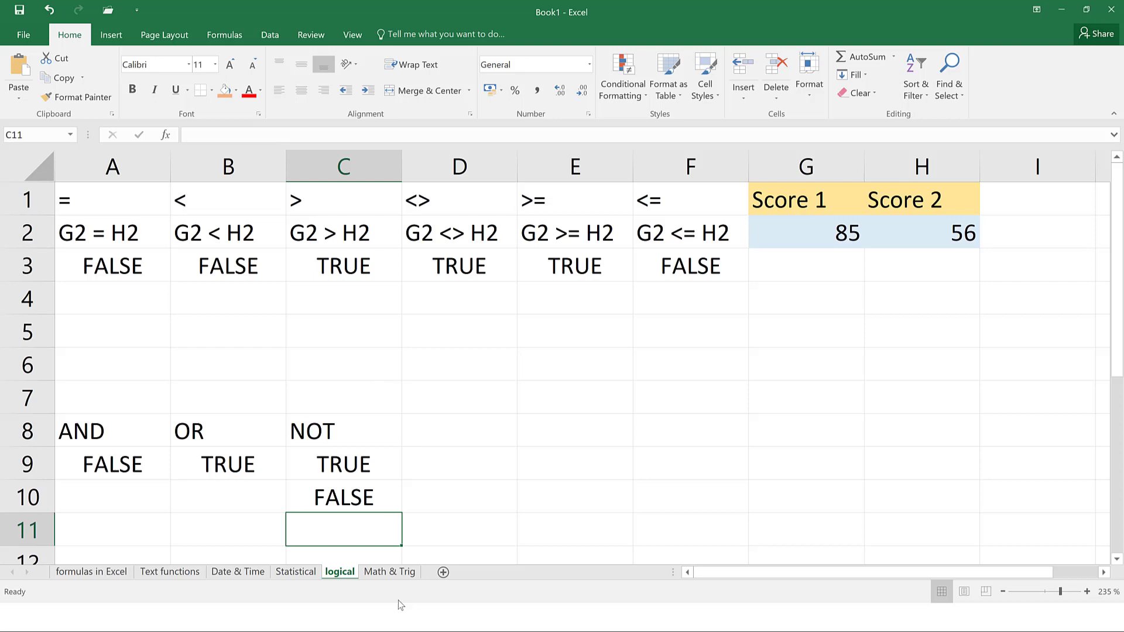
left_click(385, 572)
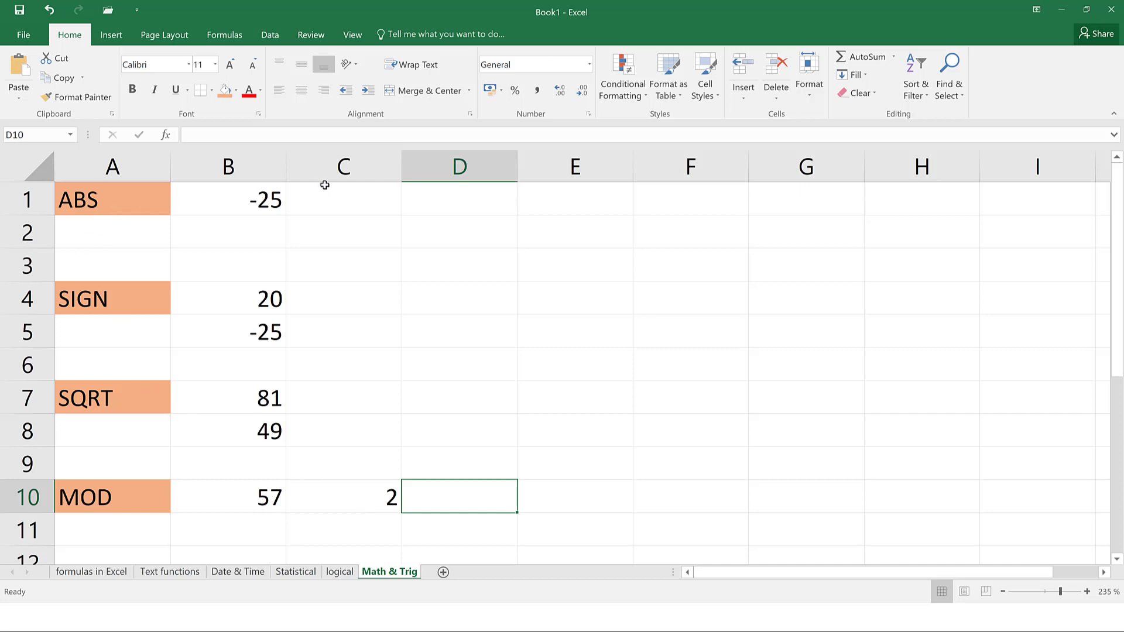
Enter =ABS(B1) in C1, returning 25 for -25
left_click(345, 197)
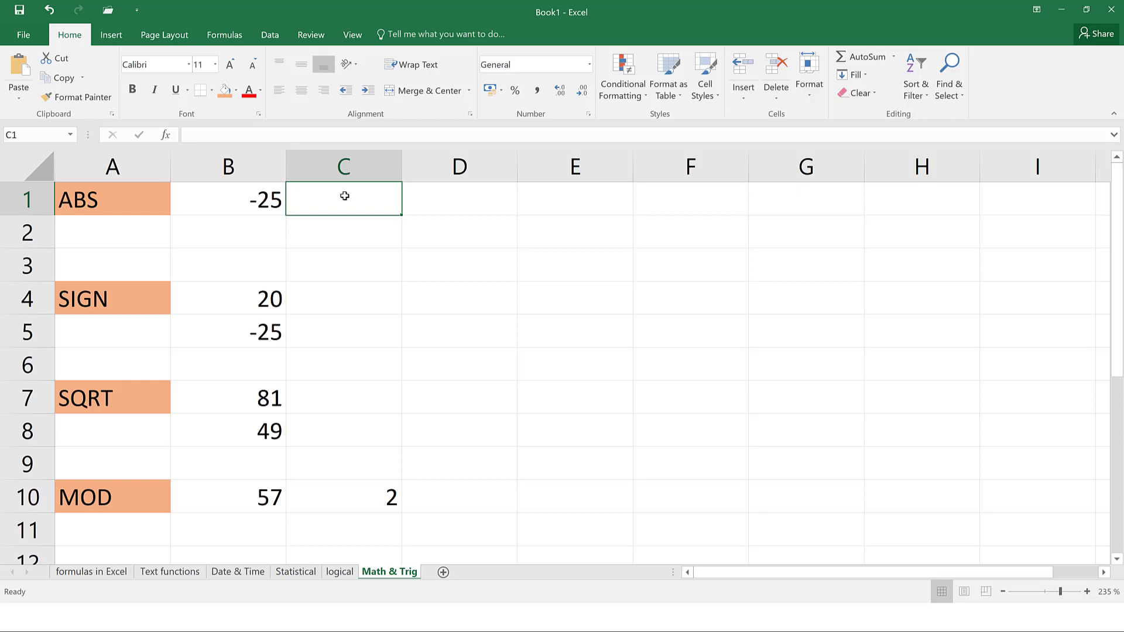
type("=")
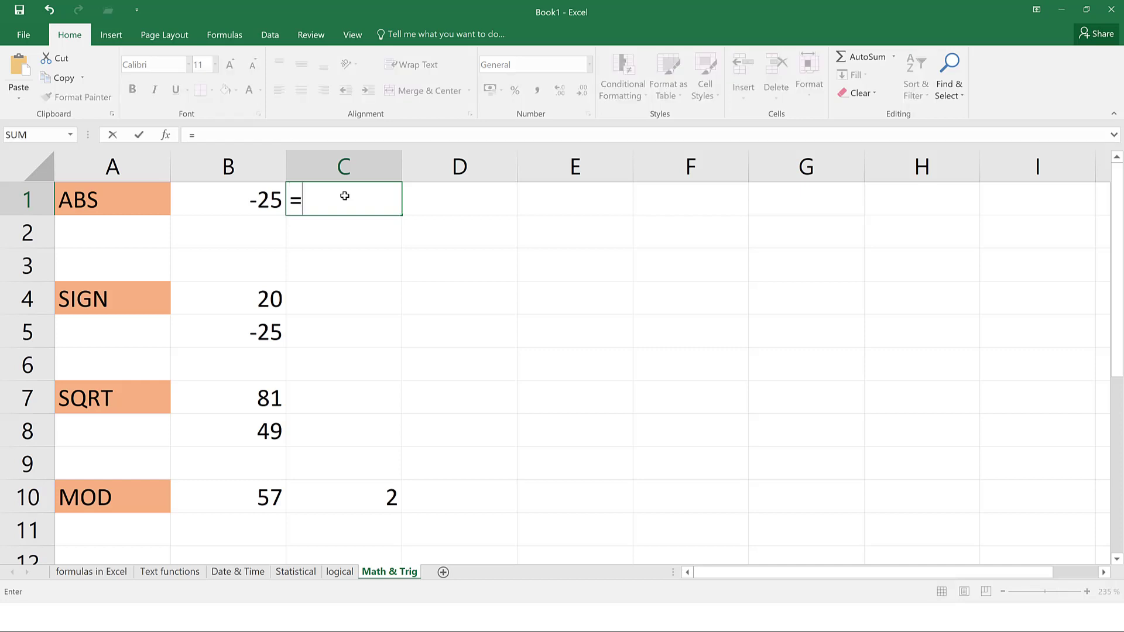
type("abs(")
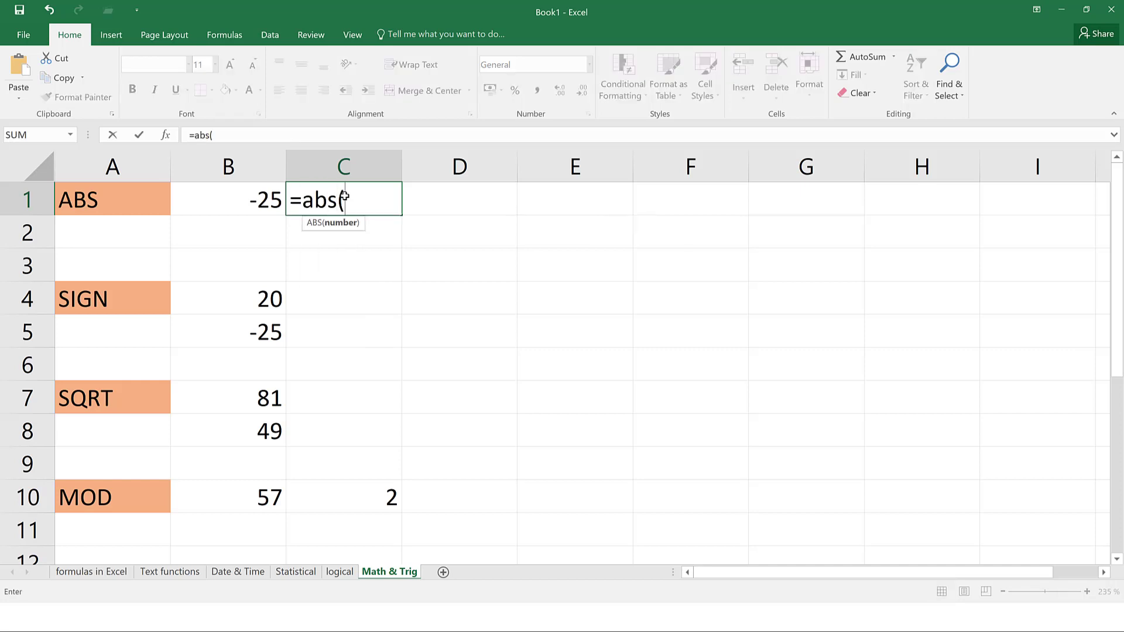
left_click(246, 204)
type(")")
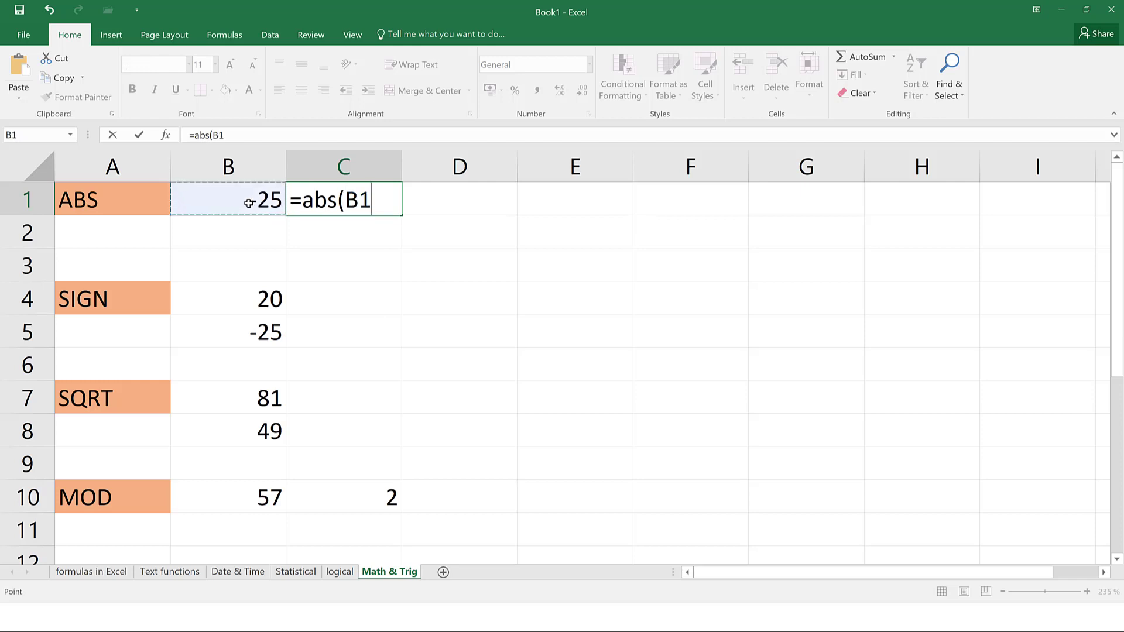
key("Return")
left_click(391, 206)
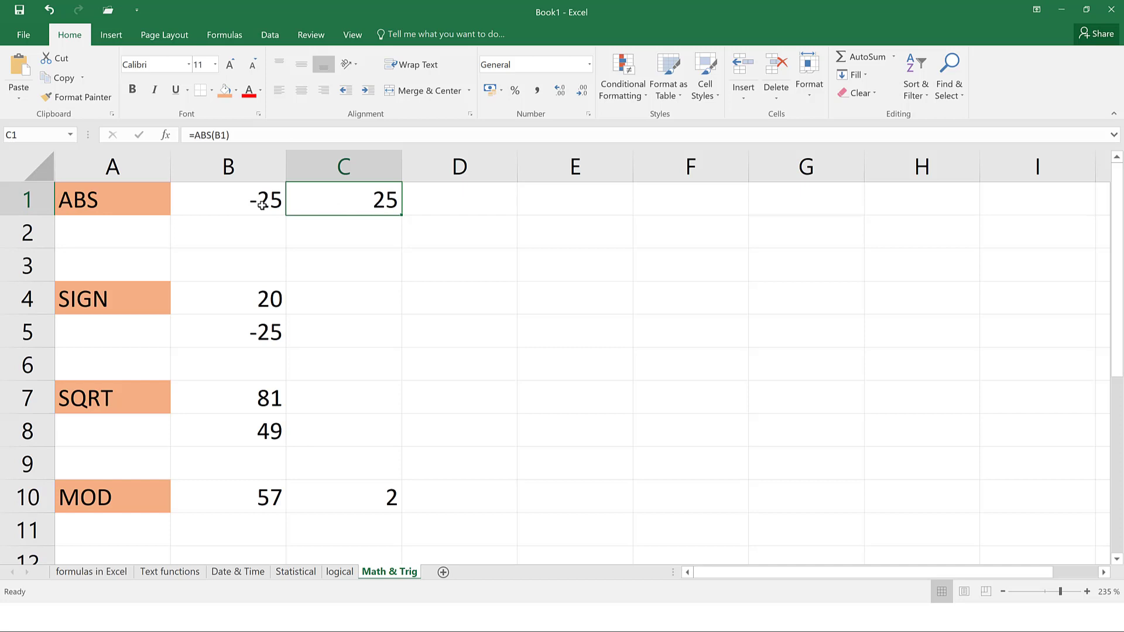
left_click(266, 320)
left_click(270, 301)
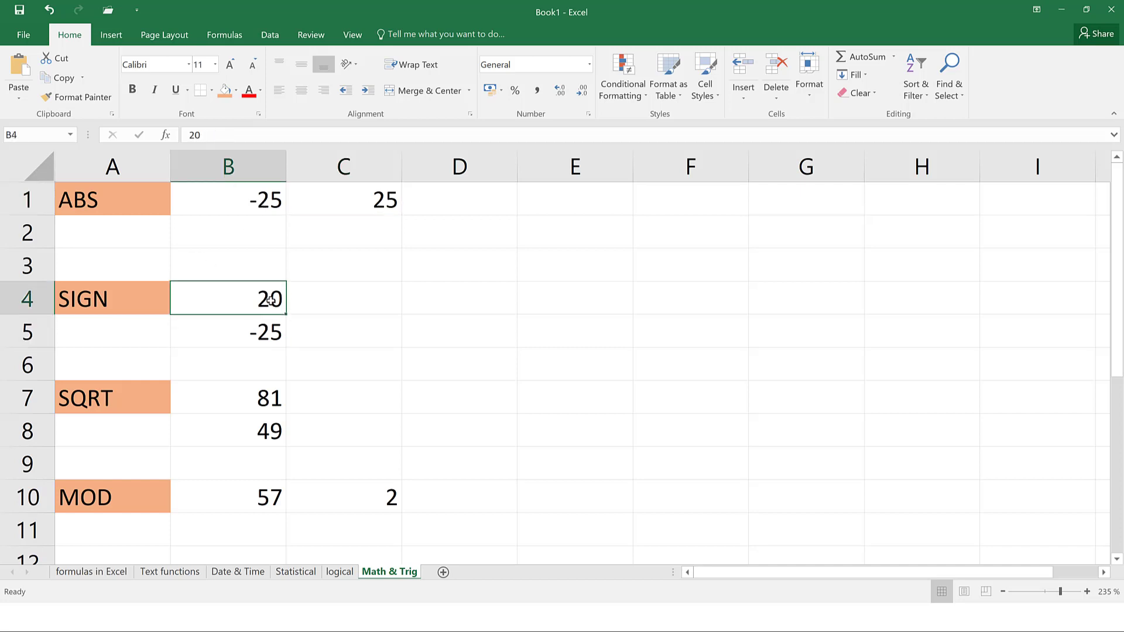
left_click(372, 298)
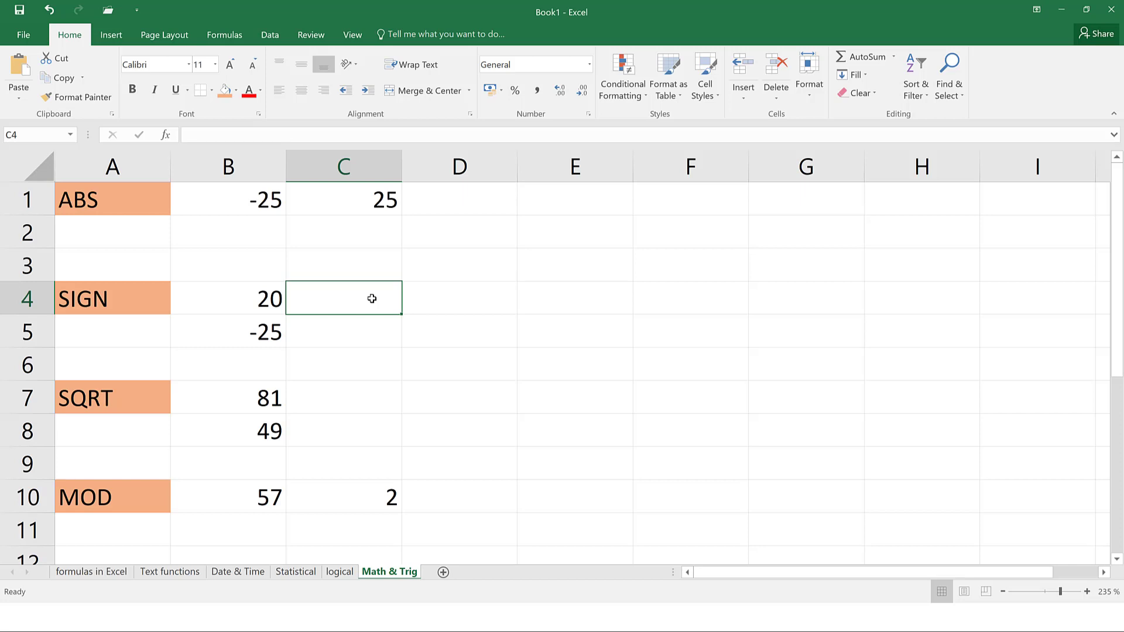
Enter =SIGN(B4) in C4 and fill it down to C5, giving 1 and -1
type("=s")
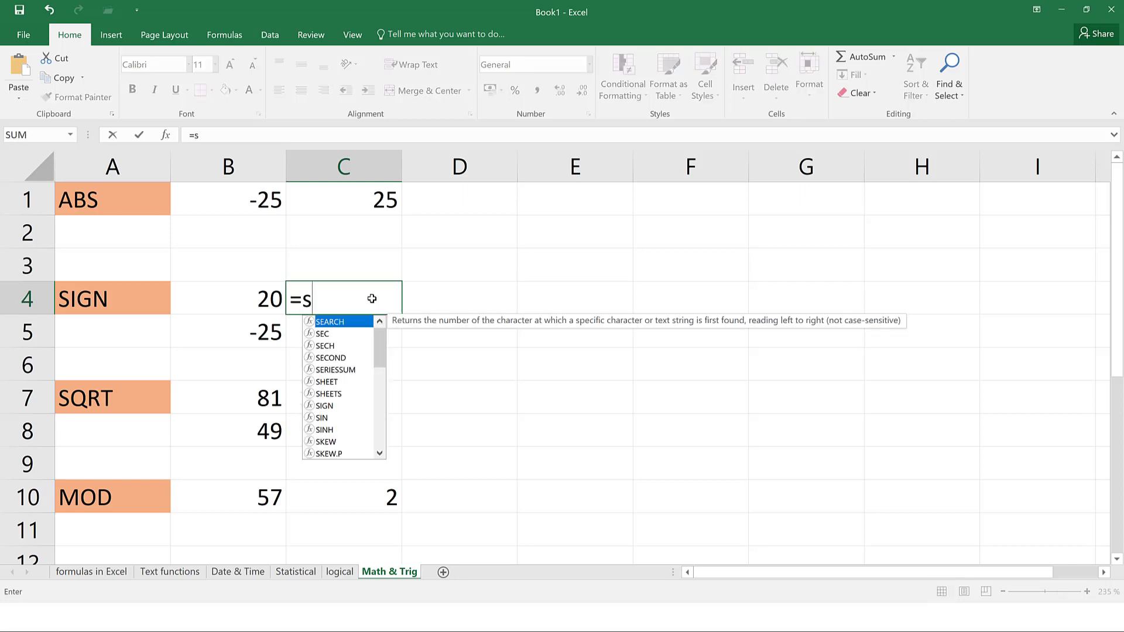
type("ign(")
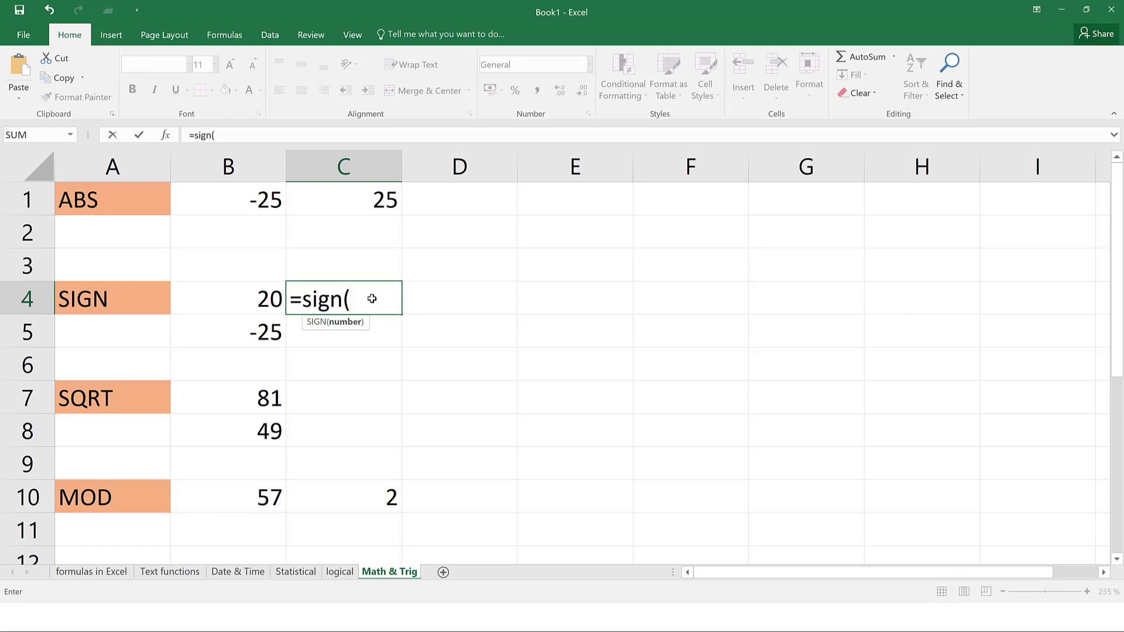
left_click(270, 300)
key("Return")
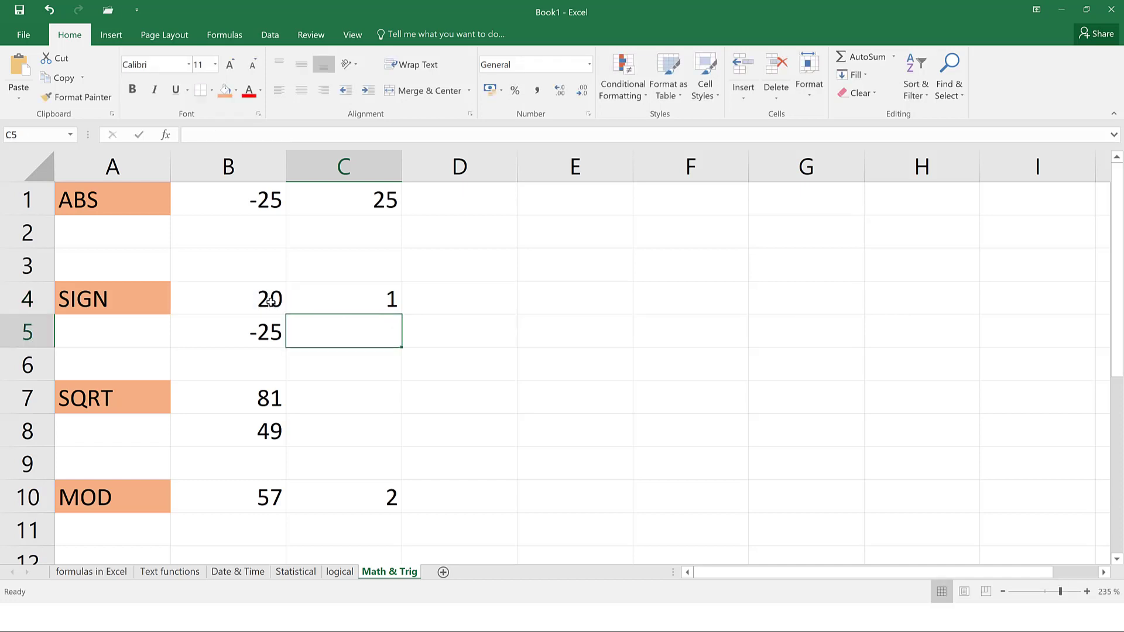
left_click(350, 296)
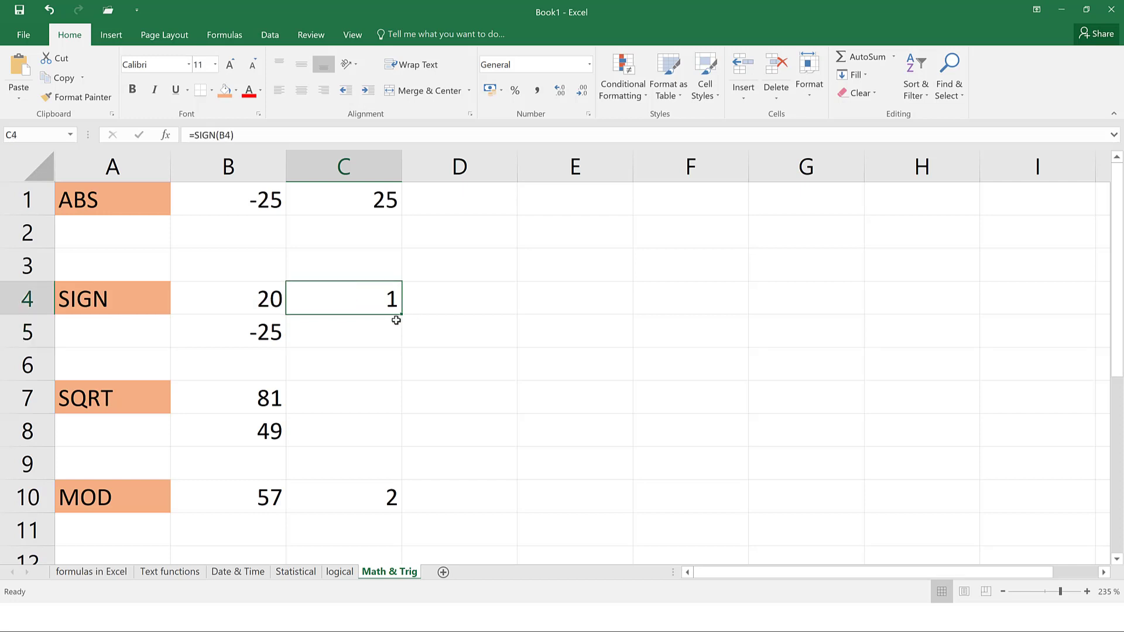
left_click_drag(400, 316, 399, 342)
left_click(374, 340)
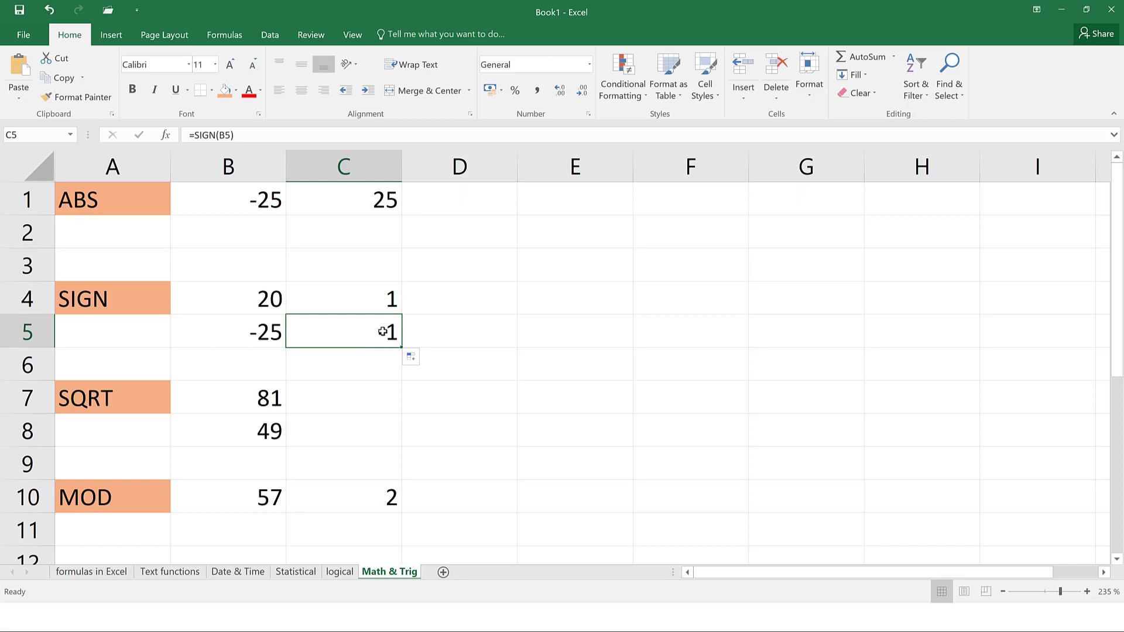
left_click(258, 341)
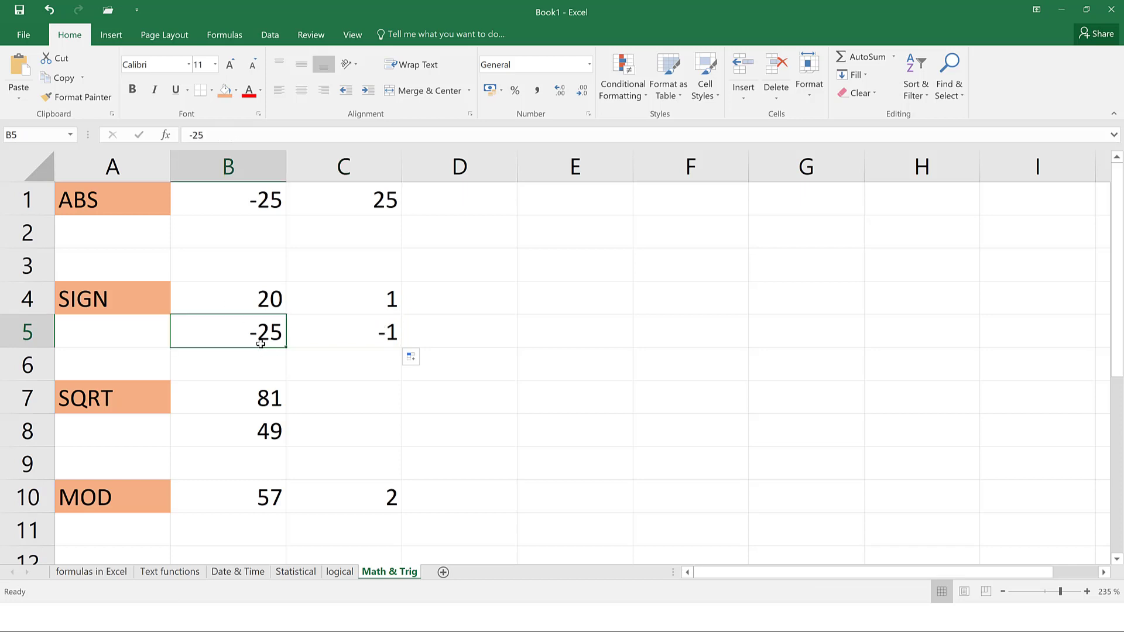
left_click(274, 395)
left_click(332, 404)
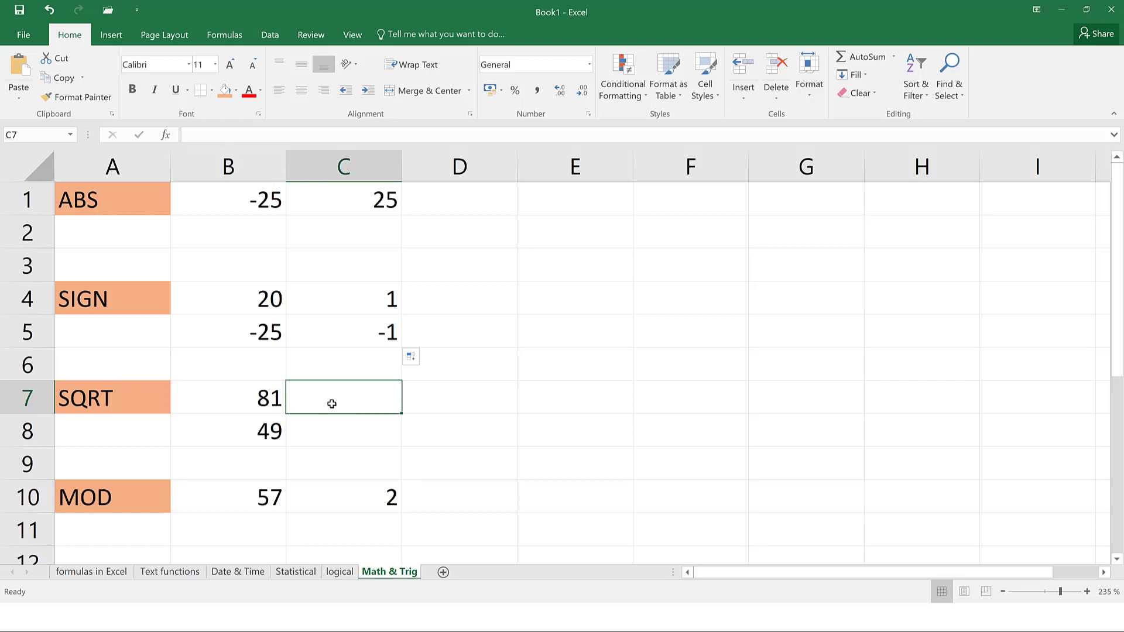
Enter =SQRT(B7) in C7 and fill it down to C8, returning 9 and 7
type("=sqrt")
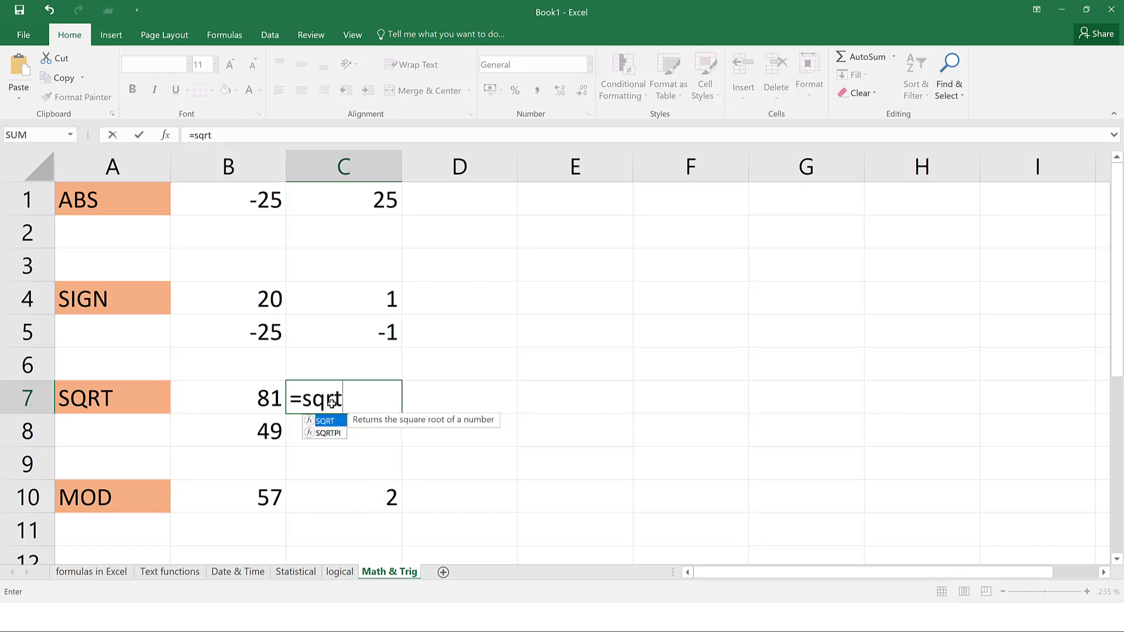
type("(")
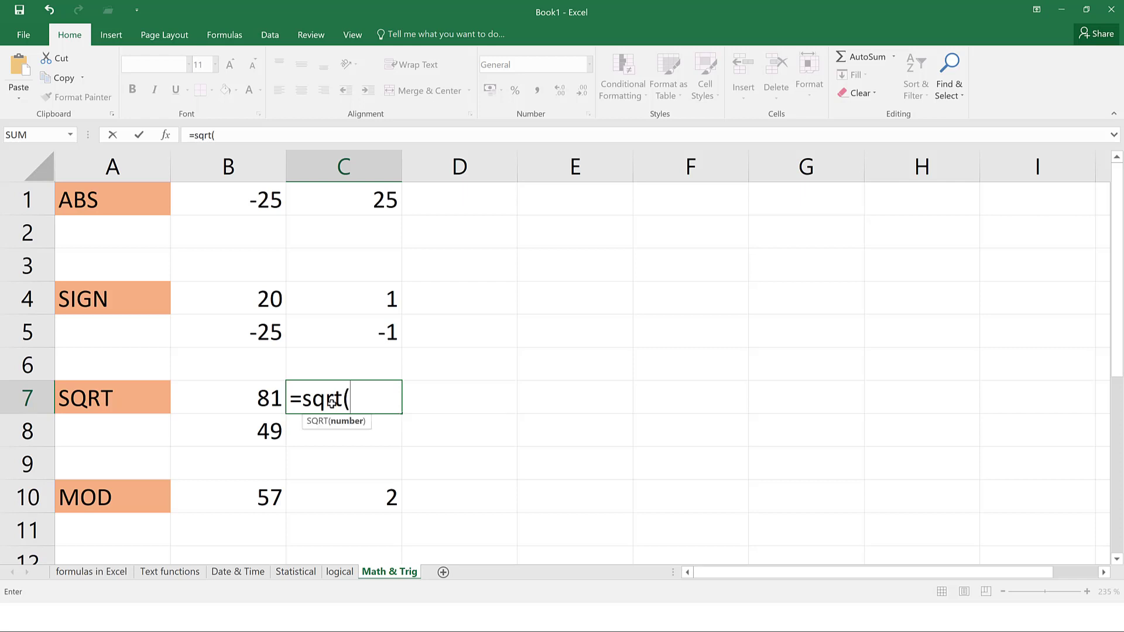
left_click(263, 396)
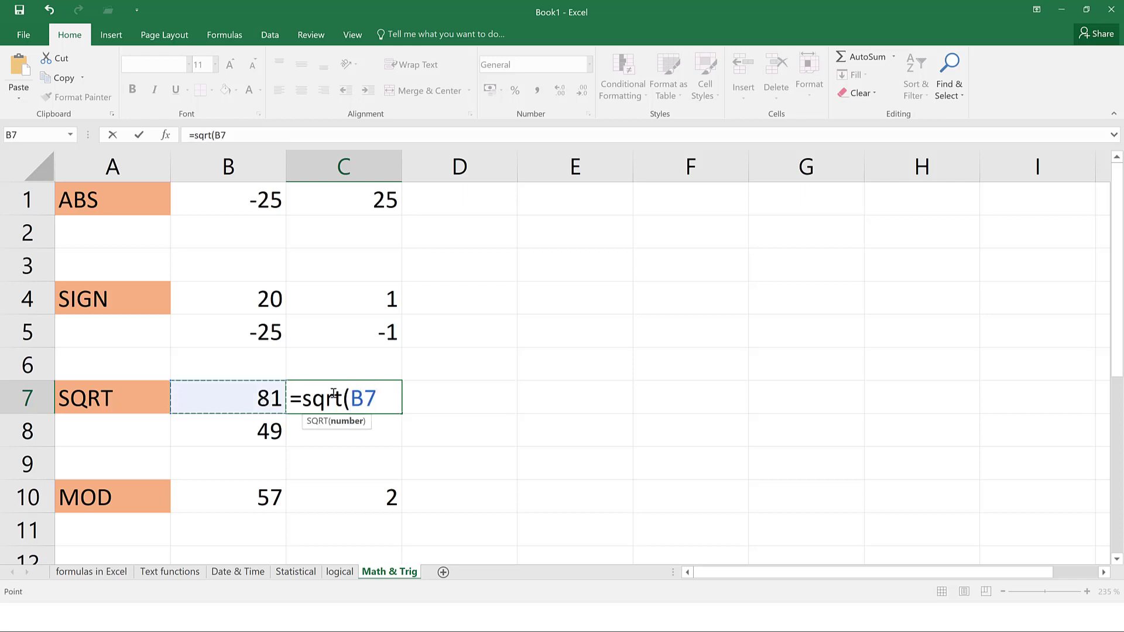
key("Return")
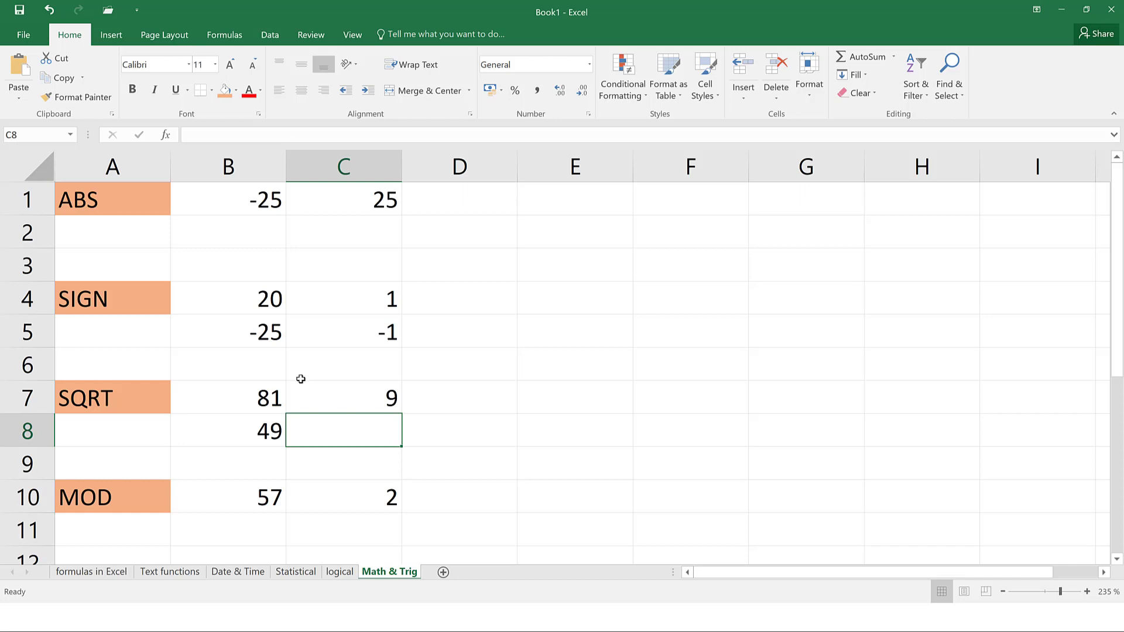
left_click(344, 397)
left_click_drag(401, 413, 406, 444)
left_click(382, 457)
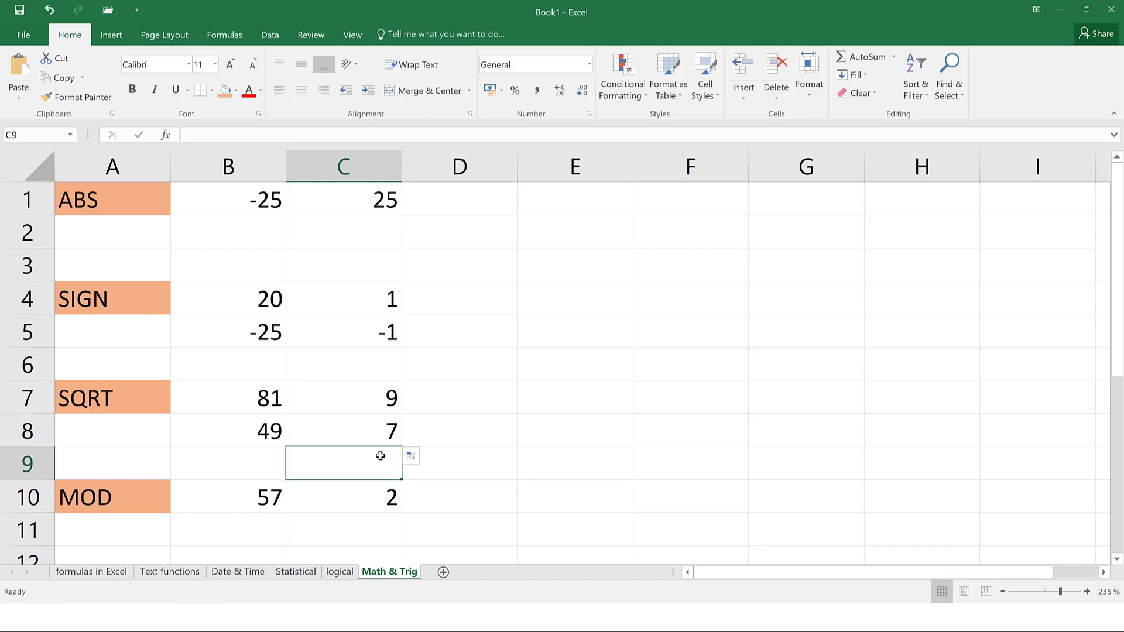
left_click(274, 500)
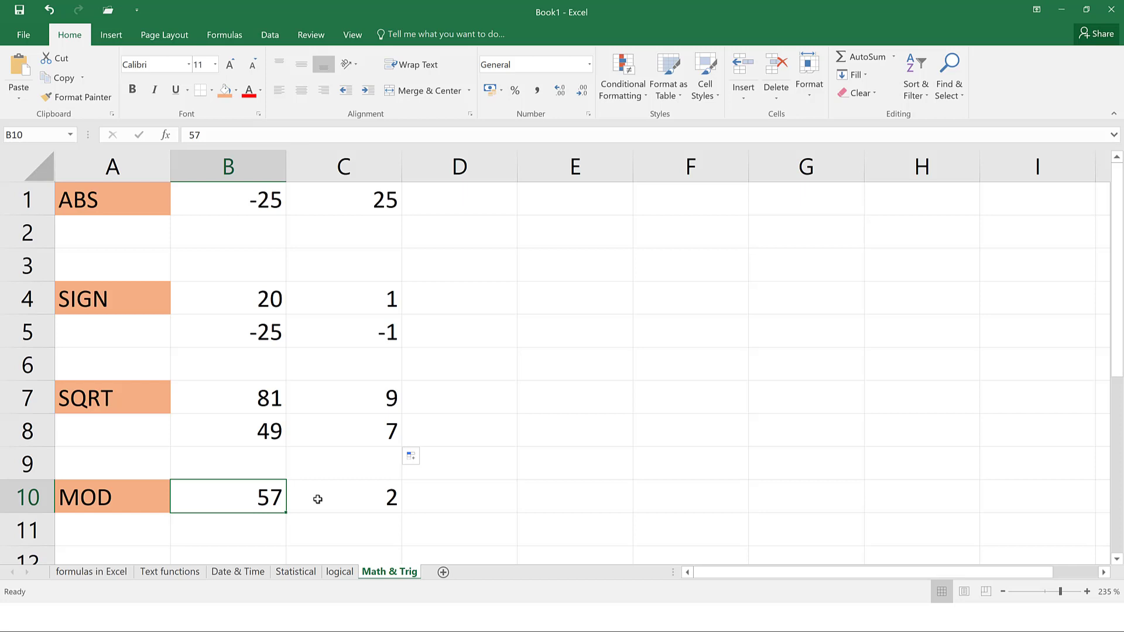
left_click(392, 502)
left_click(427, 496)
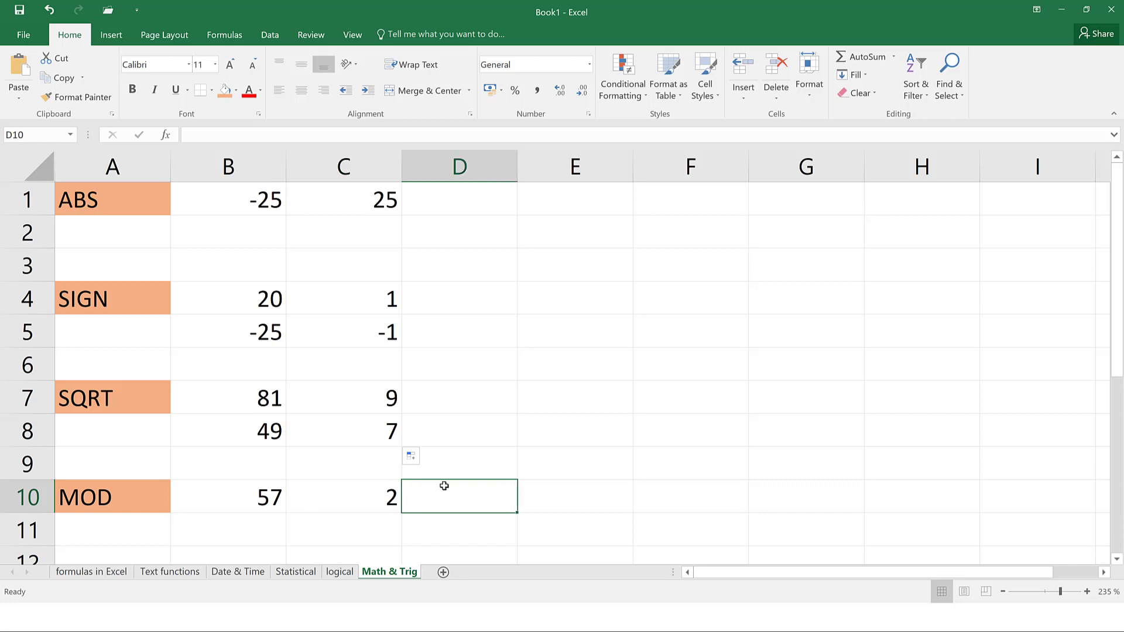
Enter =MOD(B10,C10) in D10, giving remainder 1 for 57 divided by 2
type("=mod")
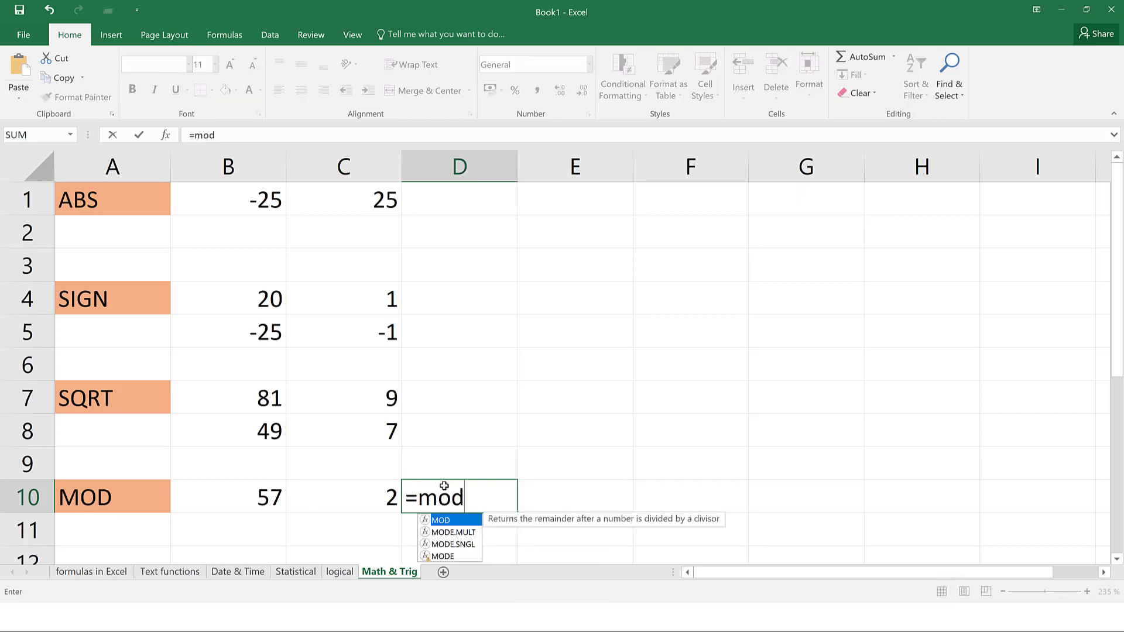
type("(")
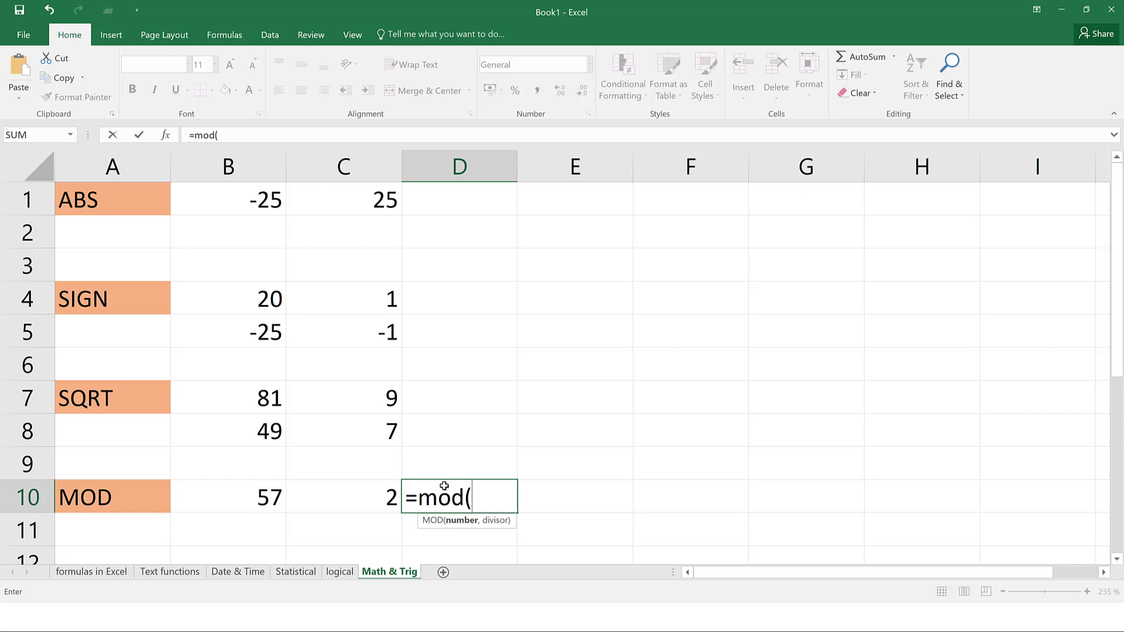
left_click(245, 506)
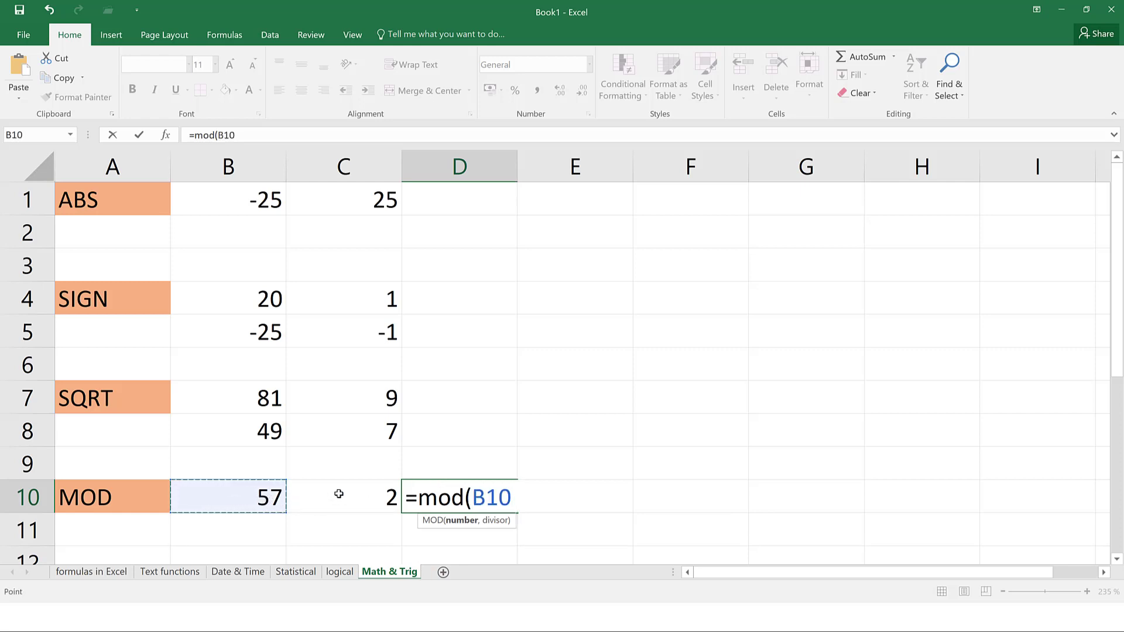
type(",")
left_click(387, 491)
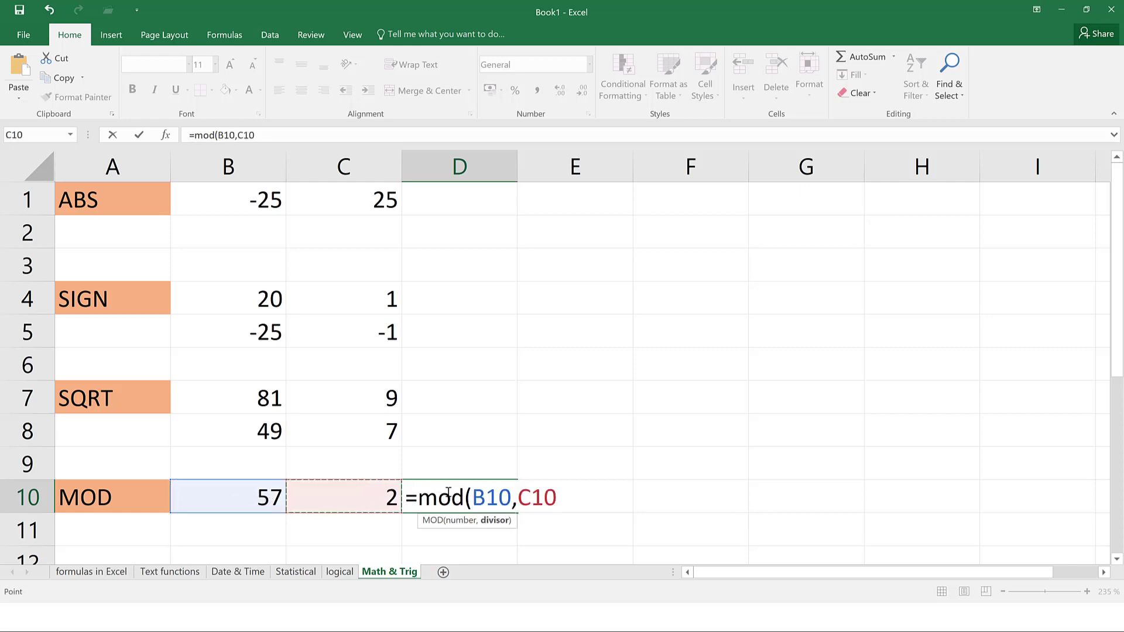
key("Return")
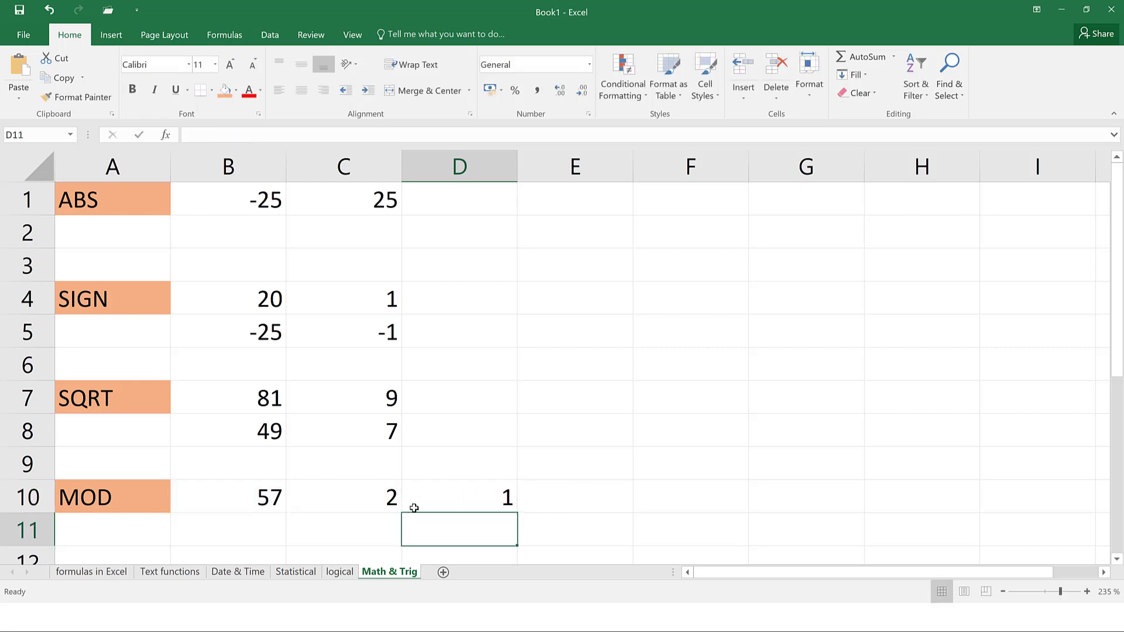
left_click(473, 497)
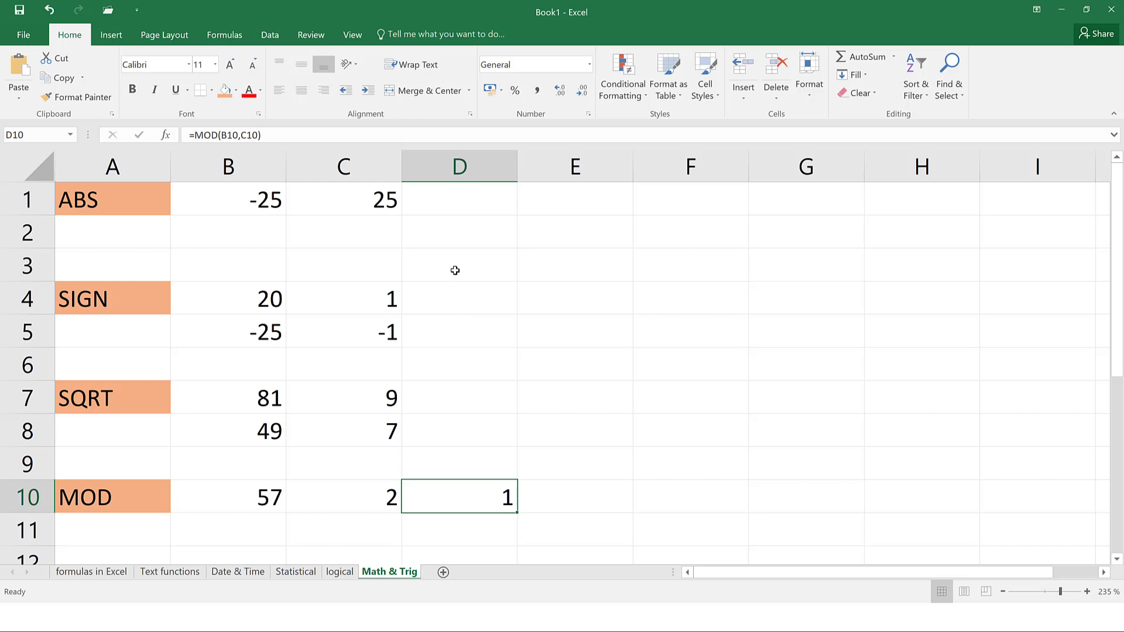
left_click(454, 322)
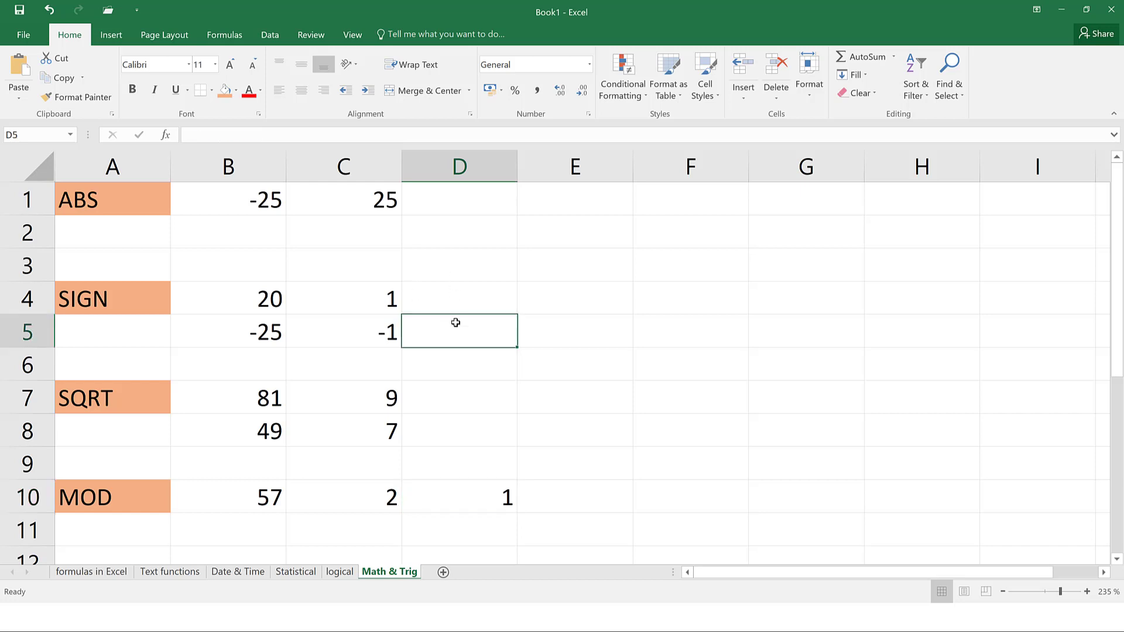
With D3 selected, open the Insert Function dialog from the Formulas ribbon
left_click(223, 37)
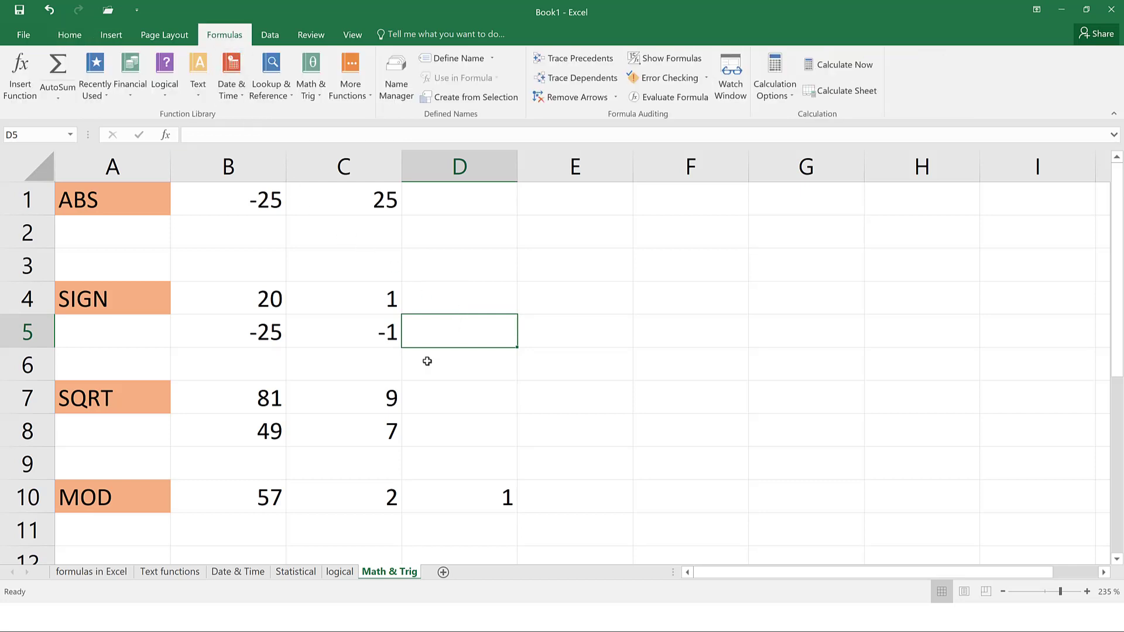
left_click(486, 267)
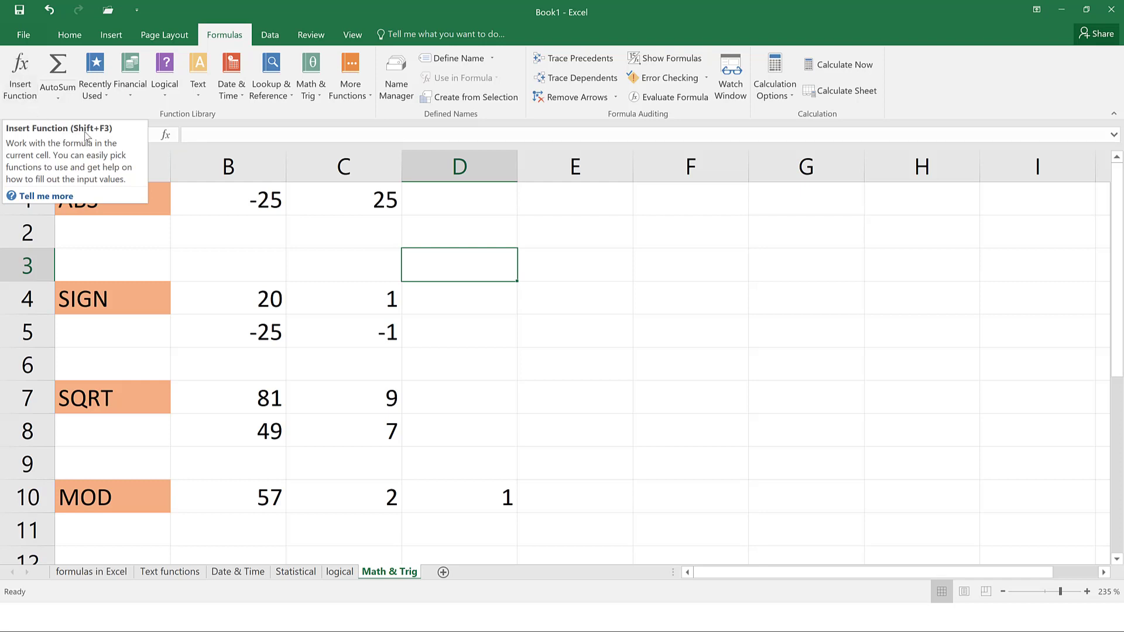
left_click(21, 81)
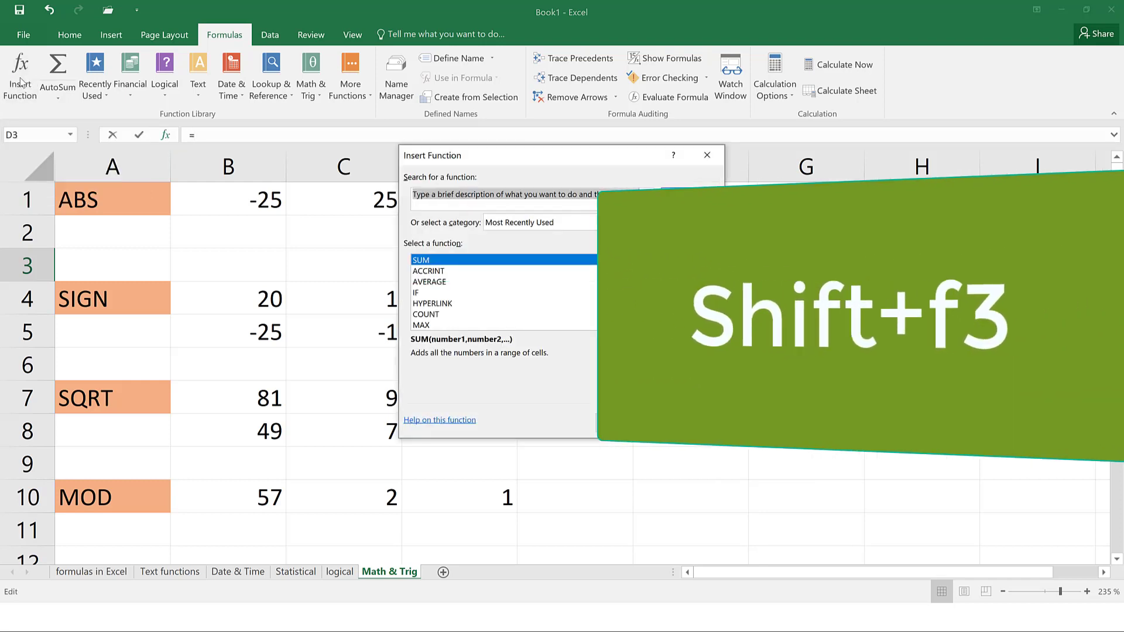
scroll(518, 278, "down", 1)
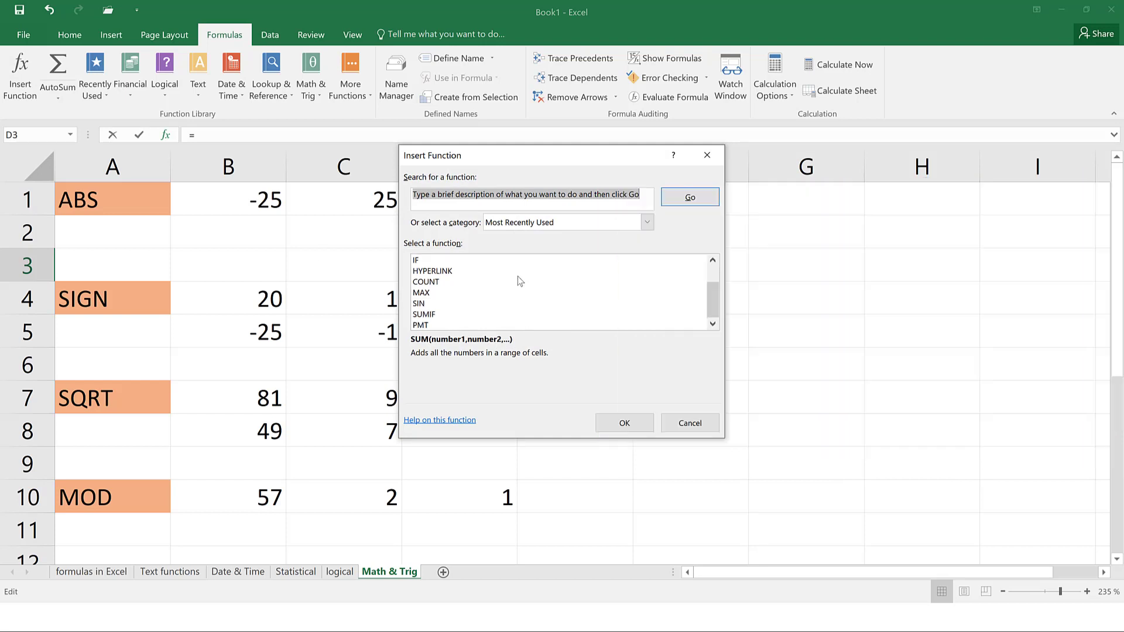
scroll(517, 276, "up", 1)
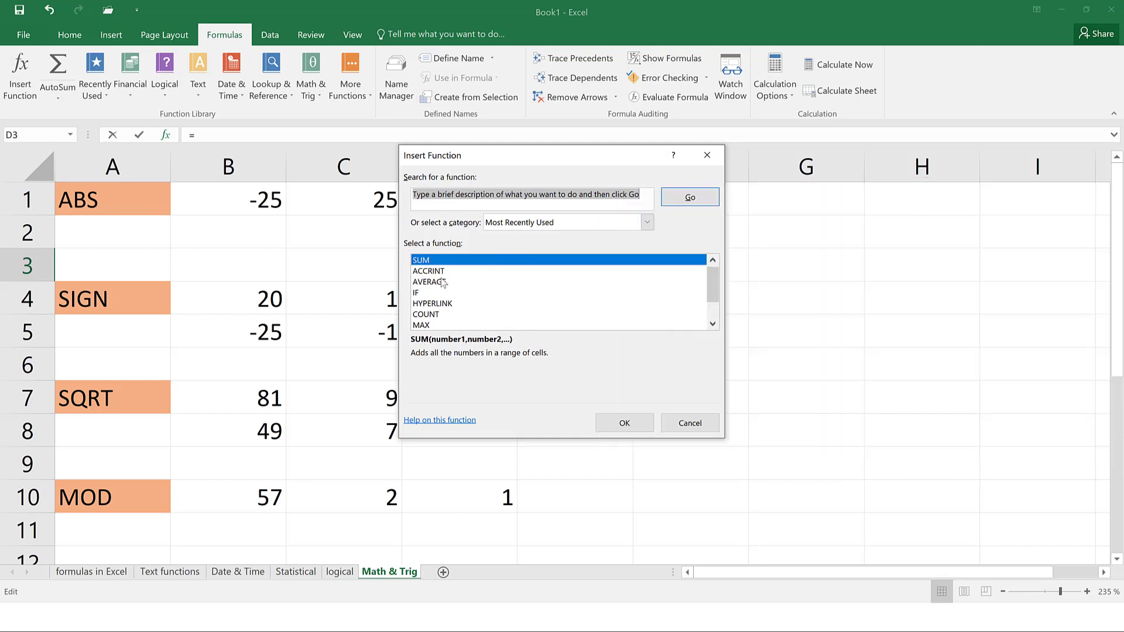
Set the function category to All, scroll the list, and close without inserting
left_click(543, 224)
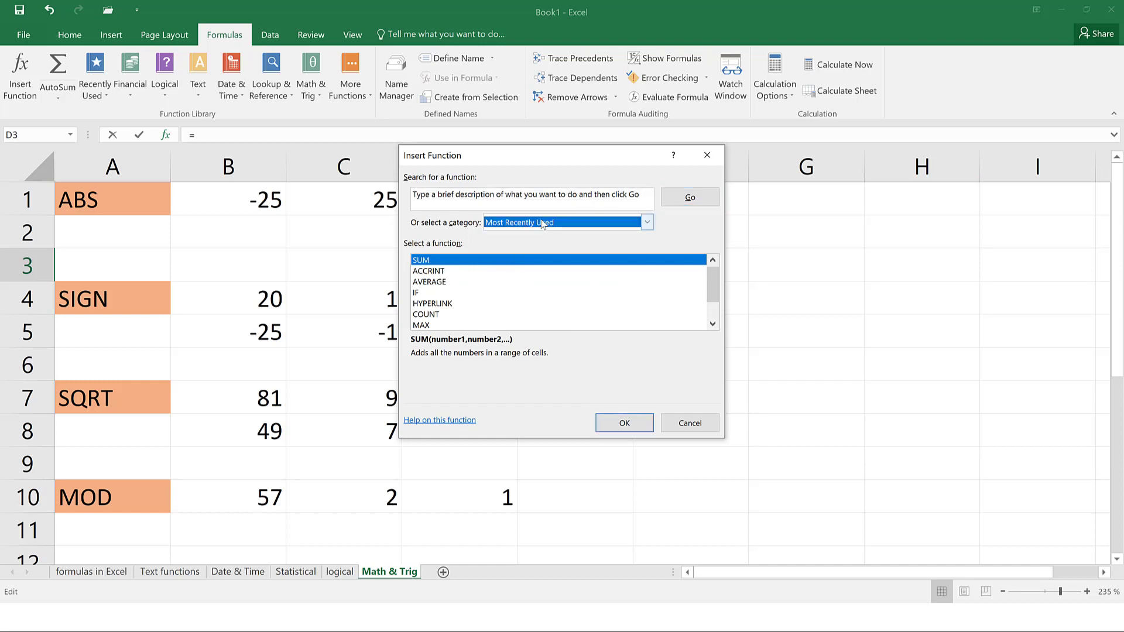
left_click(544, 224)
left_click(531, 246)
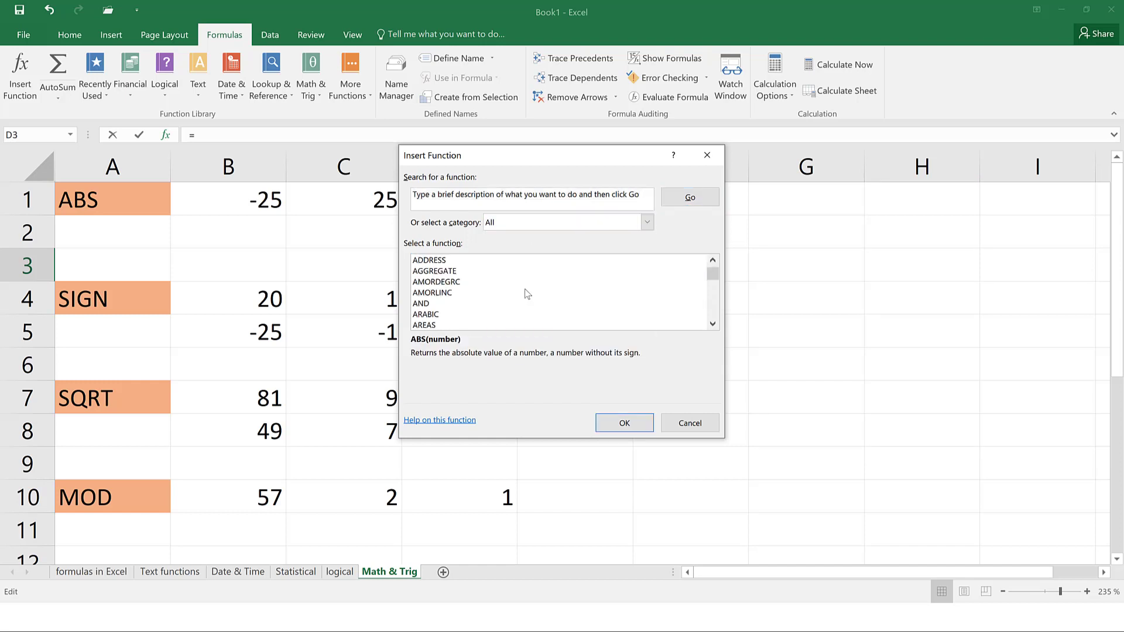
scroll(525, 289, "down", 20)
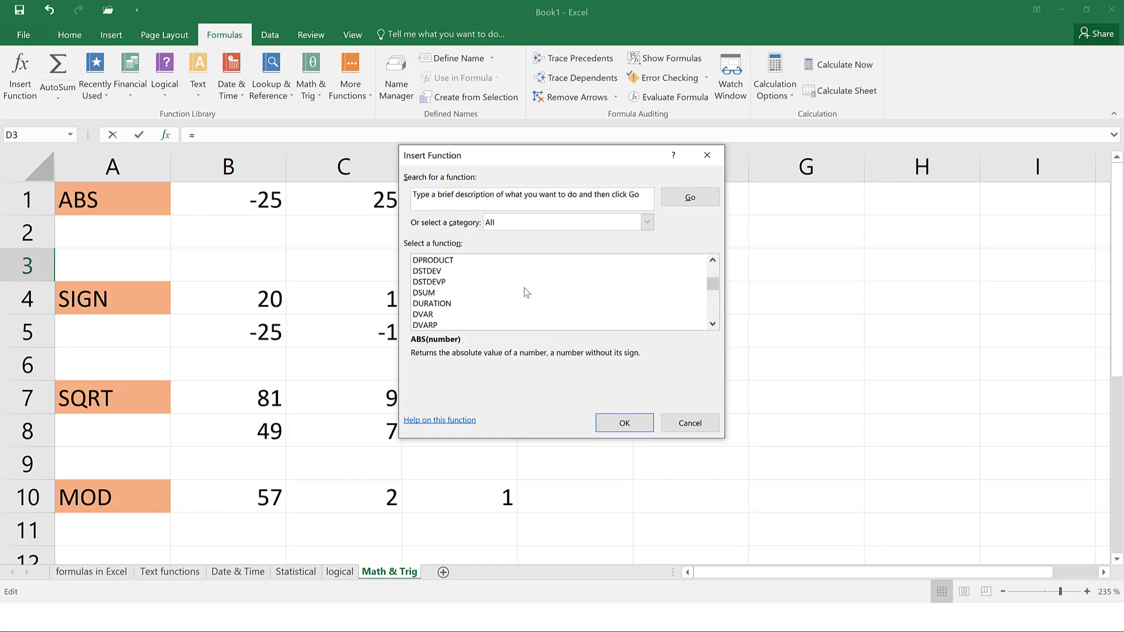
scroll(524, 287, "down", 20)
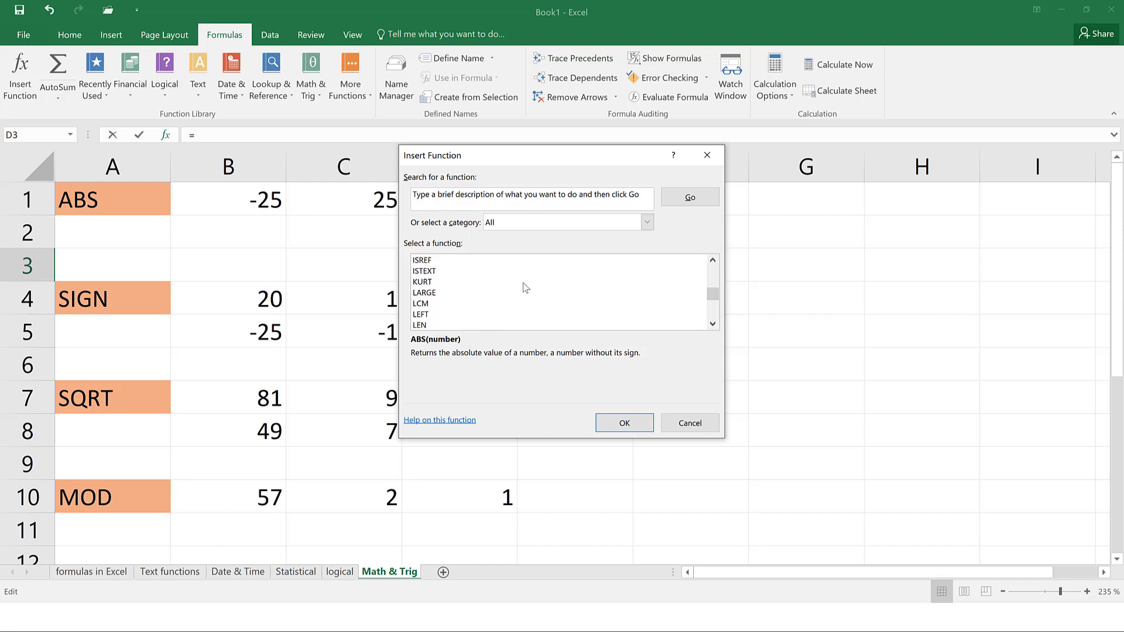
scroll(522, 282, "down", 20)
left_click(544, 223)
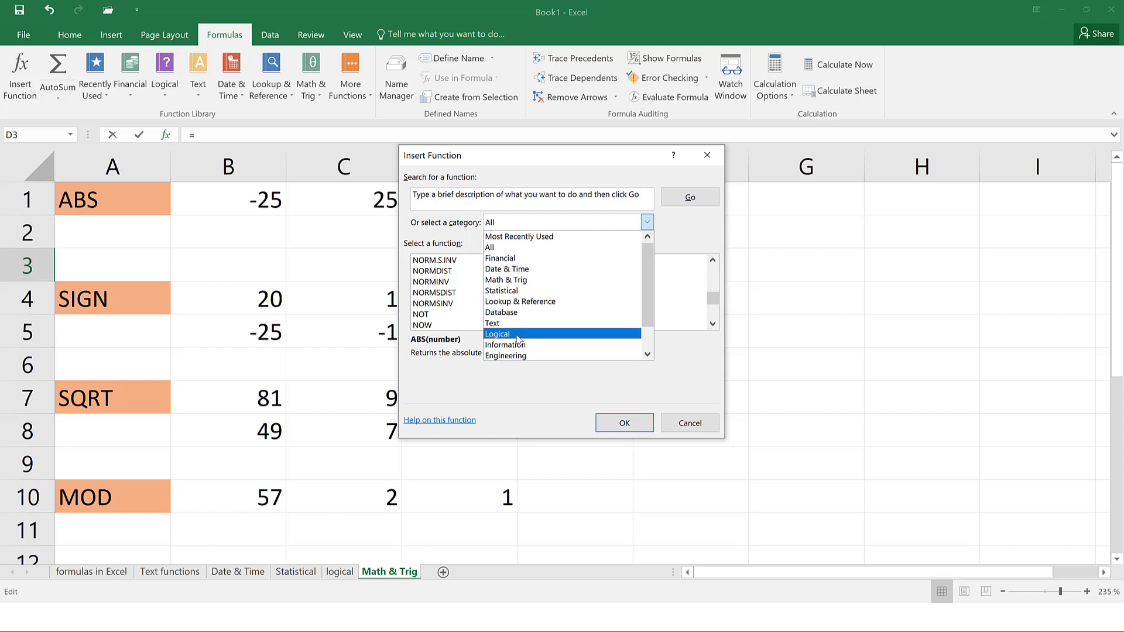
left_click(708, 158)
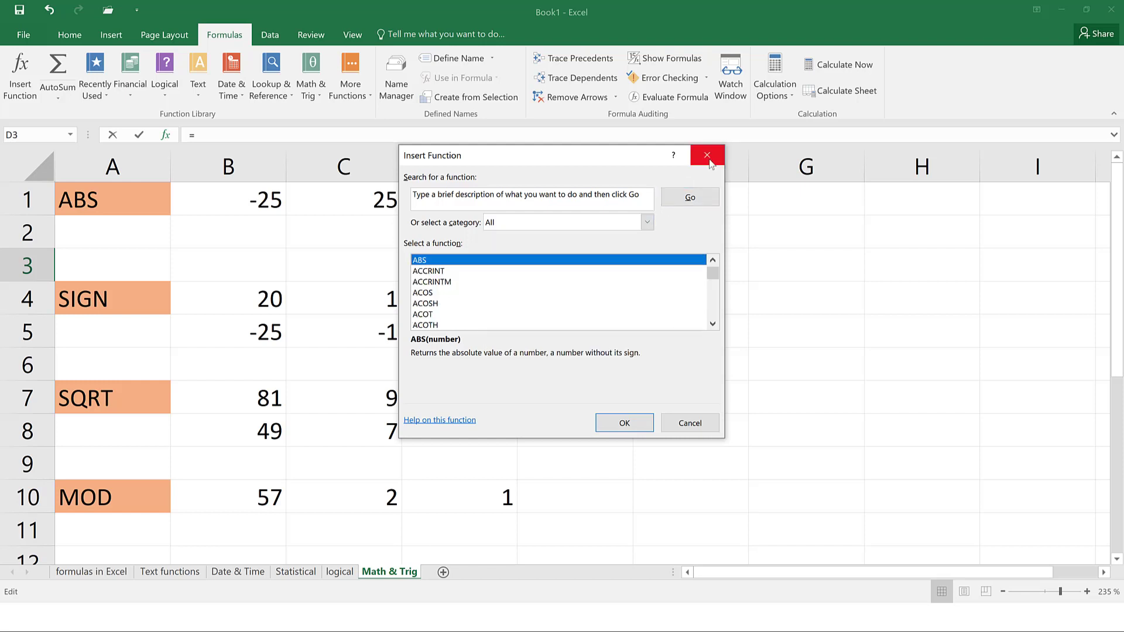
left_click(707, 156)
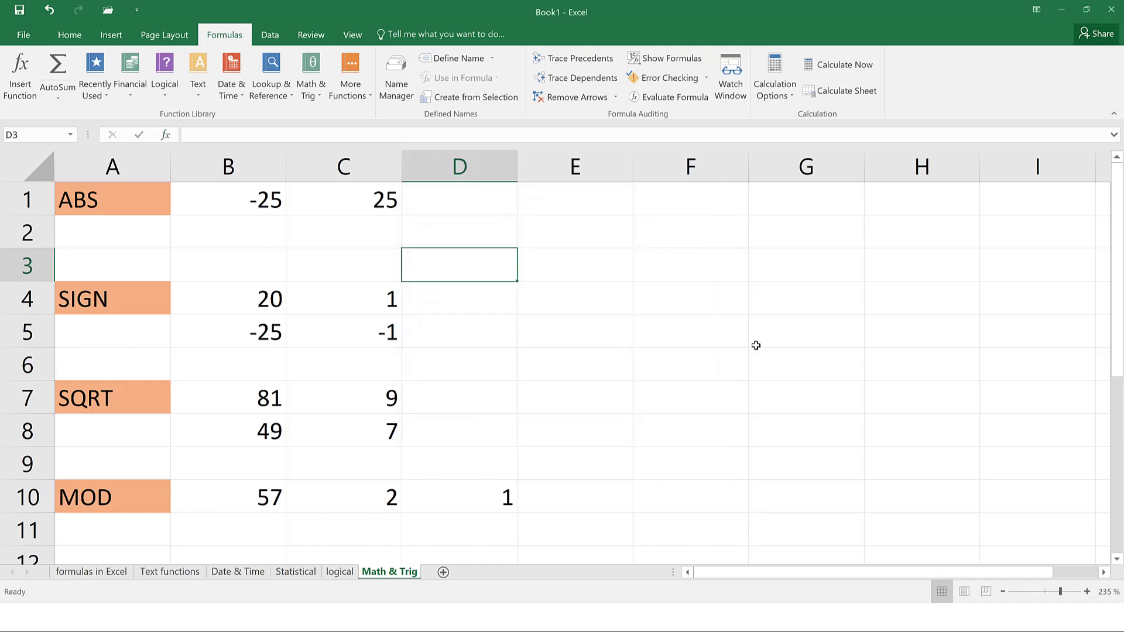